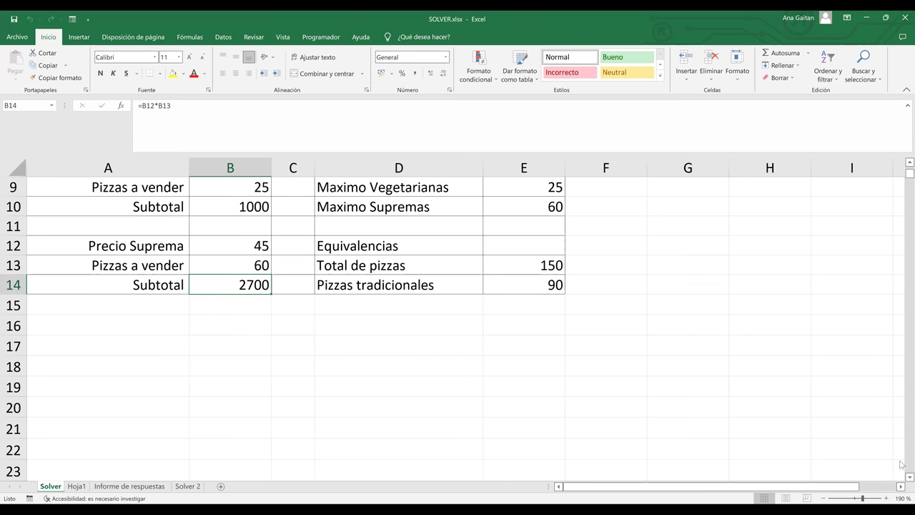
- Switch to the Solver 2 worksheet and bring the PEDIDO OPTIMO table into view
{"action": "left_click_drag", "start_coordinate": [901, 171], "coordinate": [900, 167]}
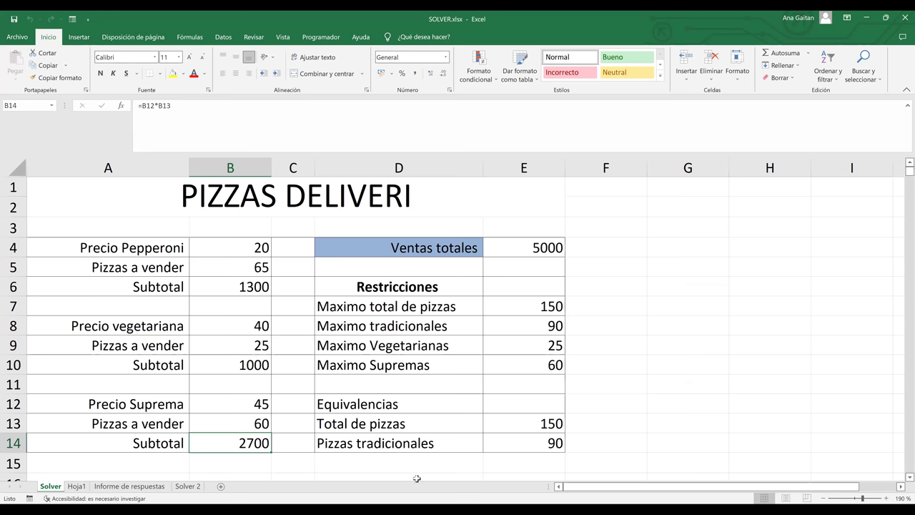
{"action": "left_click", "coordinate": [187, 486]}
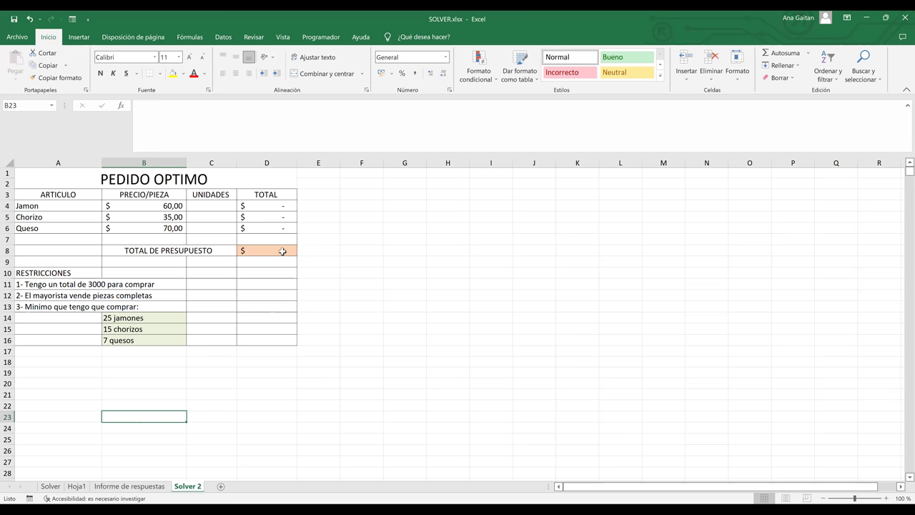
{"action": "left_click", "coordinate": [283, 251]}
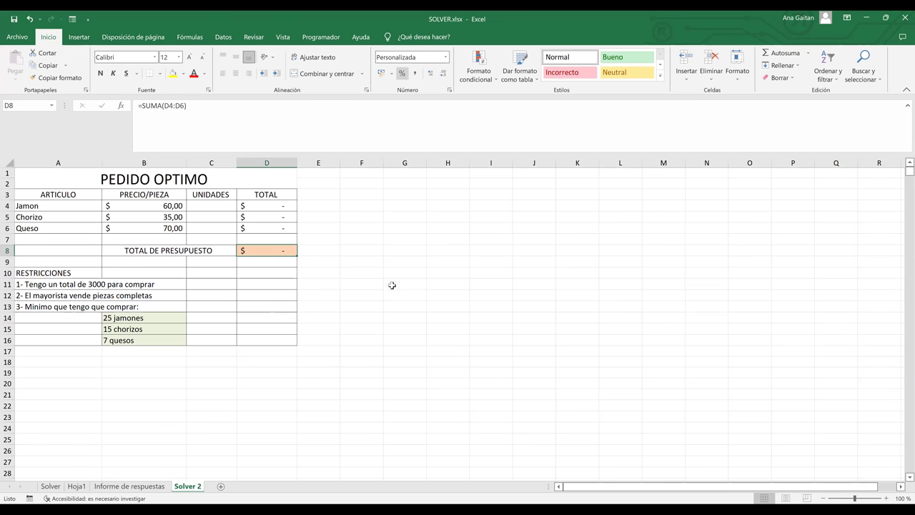
{"action": "scroll", "coordinate": [392, 285], "scroll_direction": "up", "scroll_amount": 2}
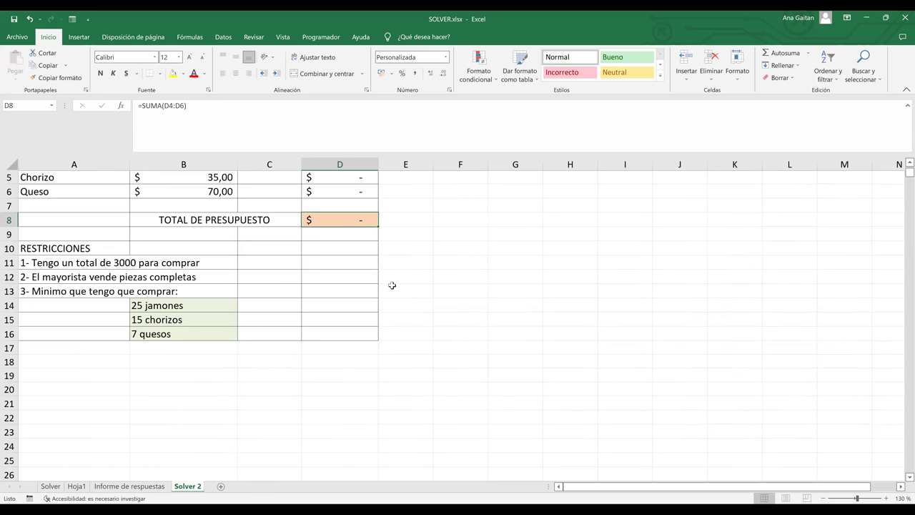
{"action": "scroll", "coordinate": [901, 219], "scroll_direction": "up", "scroll_amount": 1}
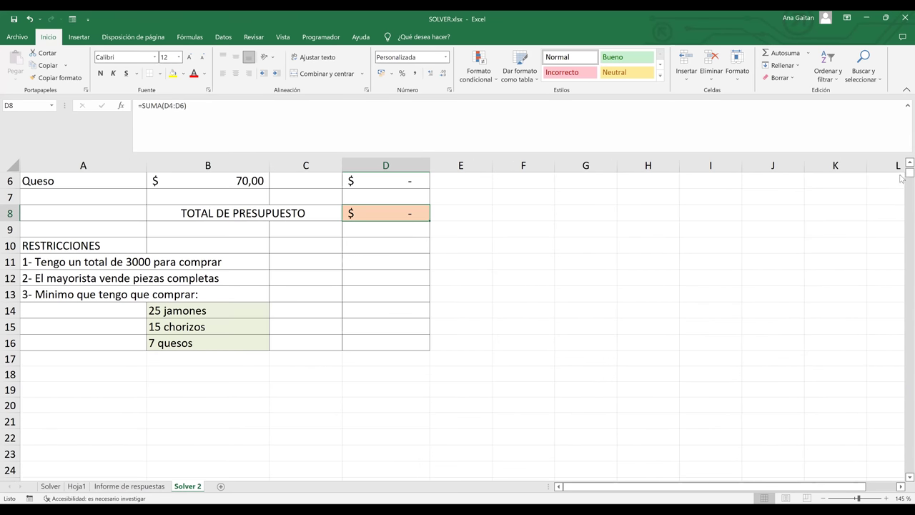
{"action": "scroll", "coordinate": [901, 174], "scroll_direction": "up", "scroll_amount": 2}
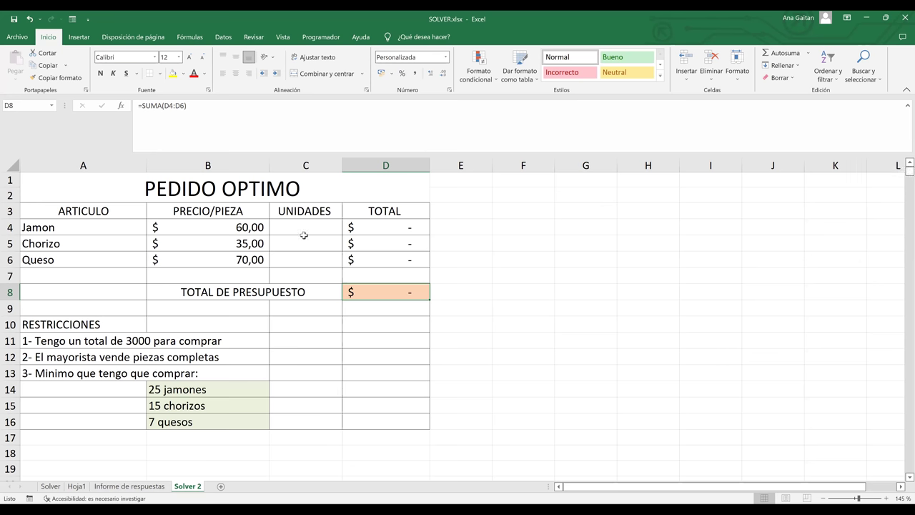
- Examine the unit prices of Jamon, Chorizo and Queso and the UNIDADES cells beside them
{"action": "left_click", "coordinate": [255, 228]}
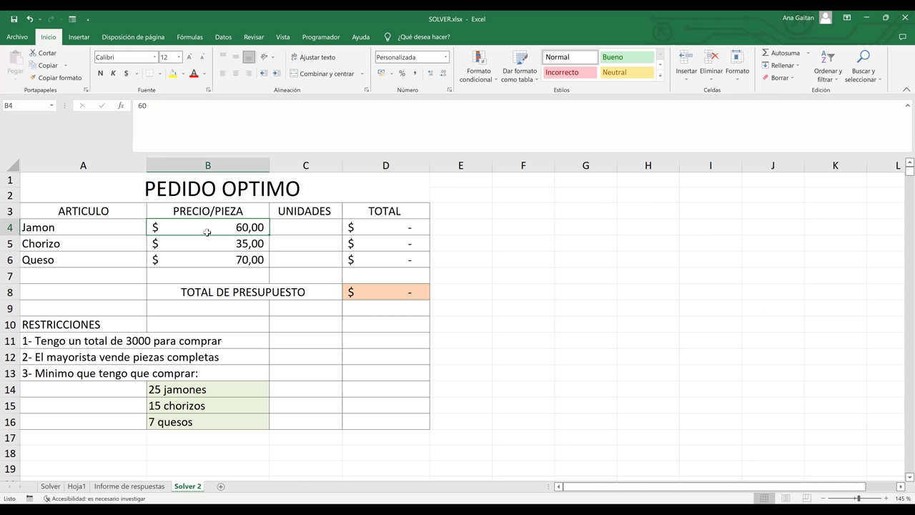
{"action": "left_click", "coordinate": [250, 245]}
{"action": "left_click", "coordinate": [242, 261]}
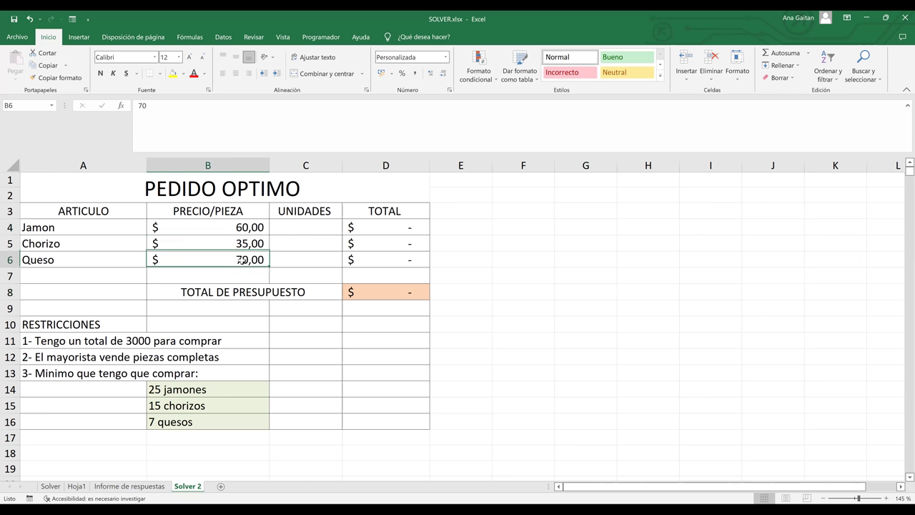
{"action": "left_click", "coordinate": [294, 228]}
{"action": "left_click_drag", "start_coordinate": [297, 243], "coordinate": [298, 254]}
- Inspect the formulas behind the article totals in D4:D6 and the total budget in D8
{"action": "left_click", "coordinate": [388, 231]}
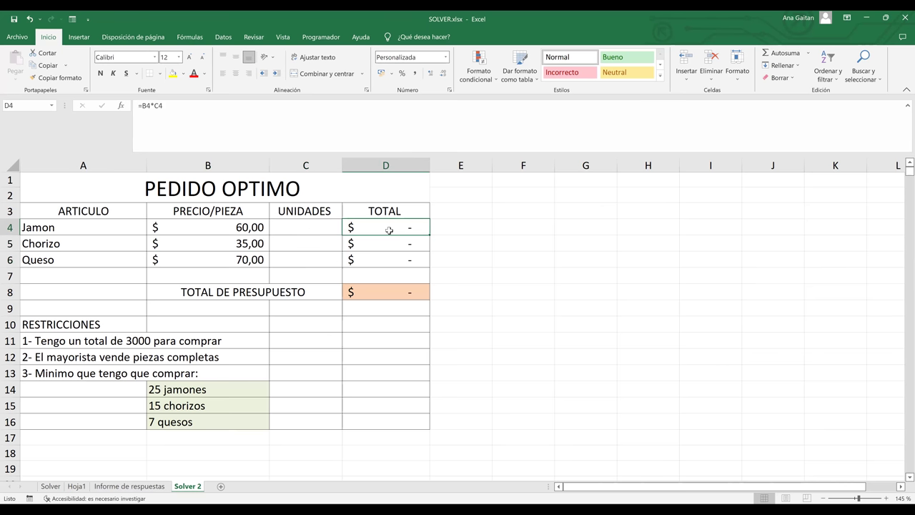
{"action": "double_click", "coordinate": [389, 230]}
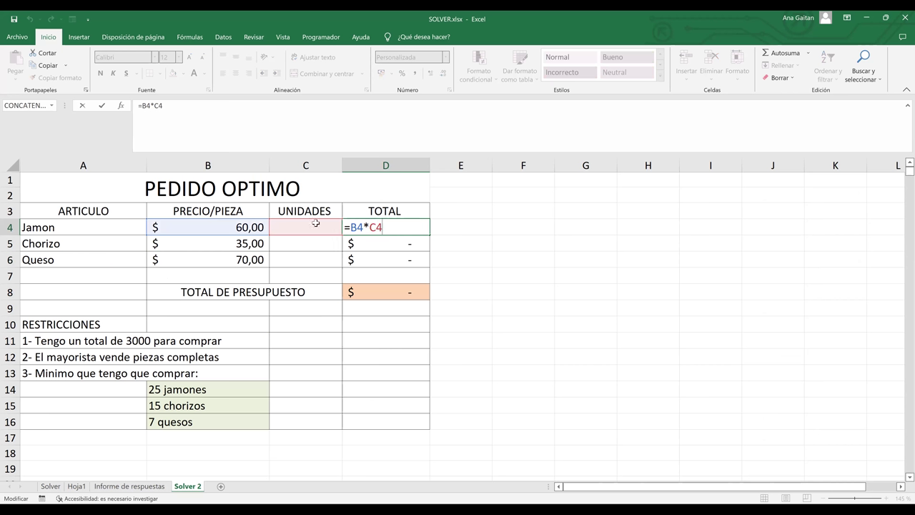
{"action": "key", "text": "Return"}
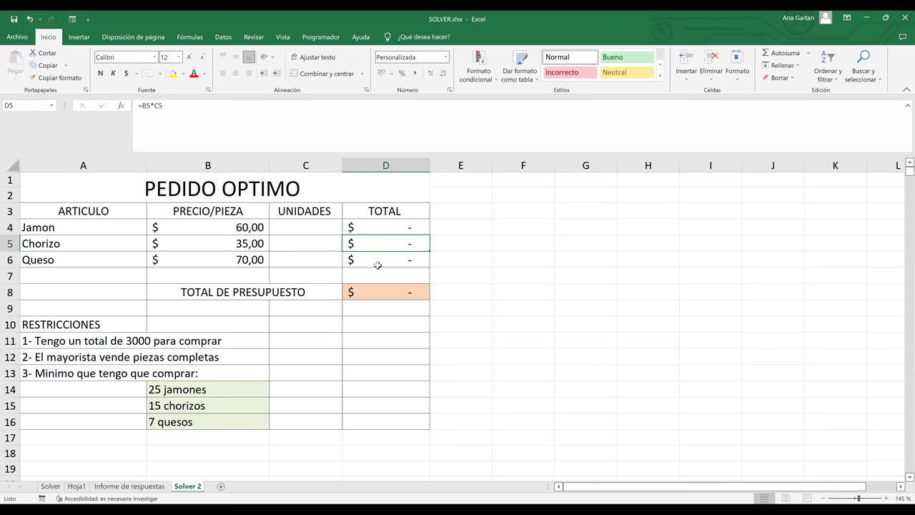
{"action": "left_click", "coordinate": [378, 261]}
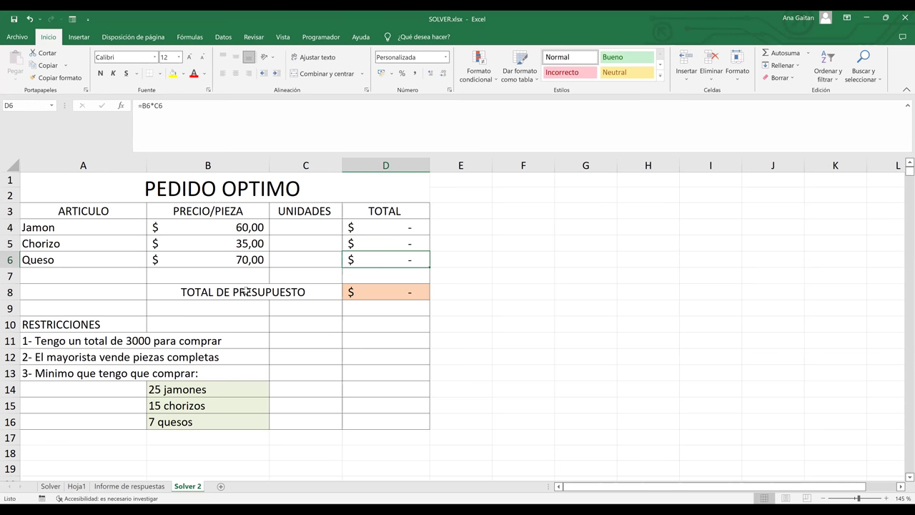
{"action": "left_click", "coordinate": [363, 296]}
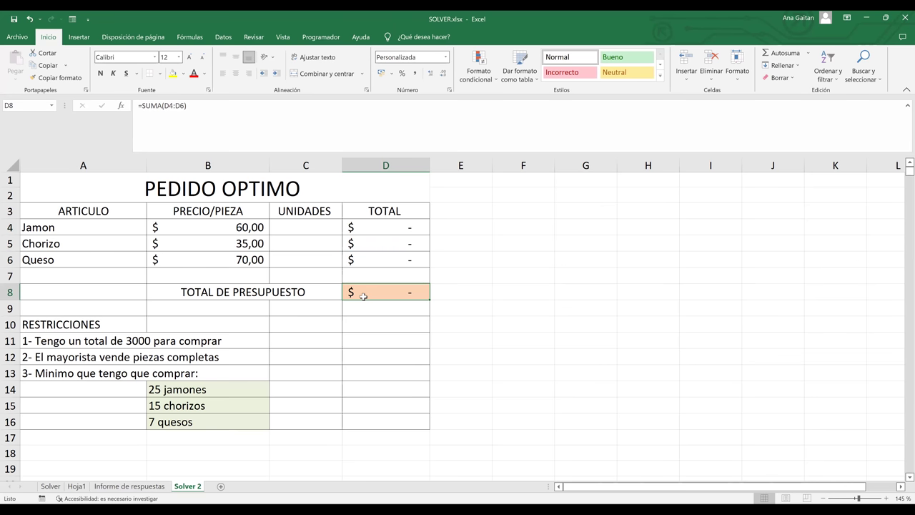
{"action": "double_click", "coordinate": [364, 295]}
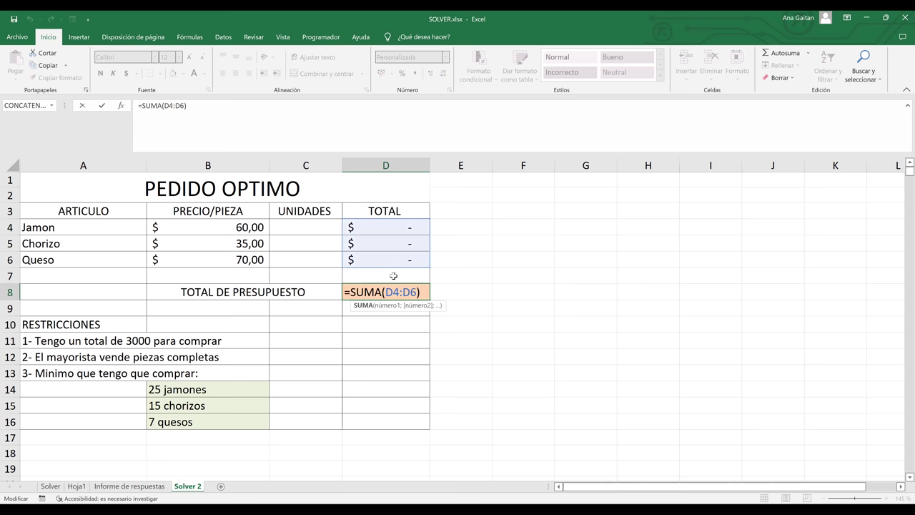
{"action": "key", "text": "Return"}
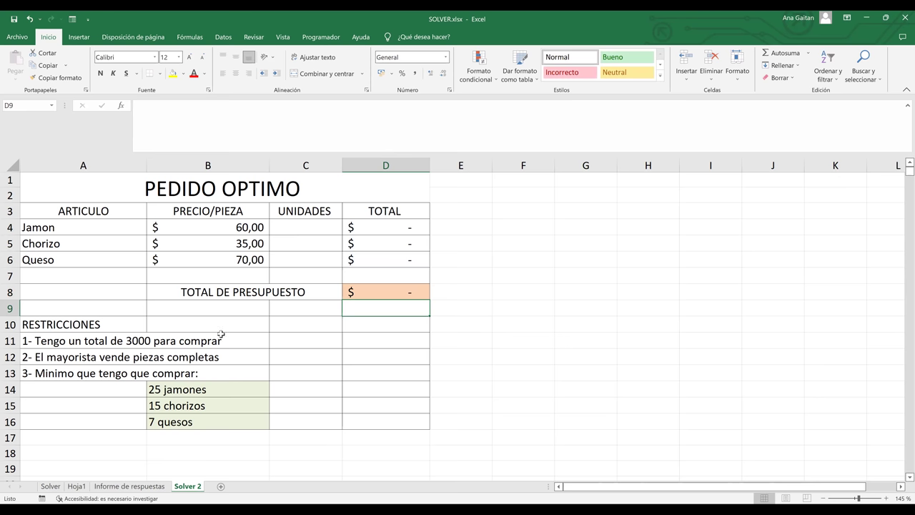
- Review the three purchase restrictions, the minimum quantities in B14:B16 and the total budget cell D8
{"action": "left_click", "coordinate": [6, 342]}
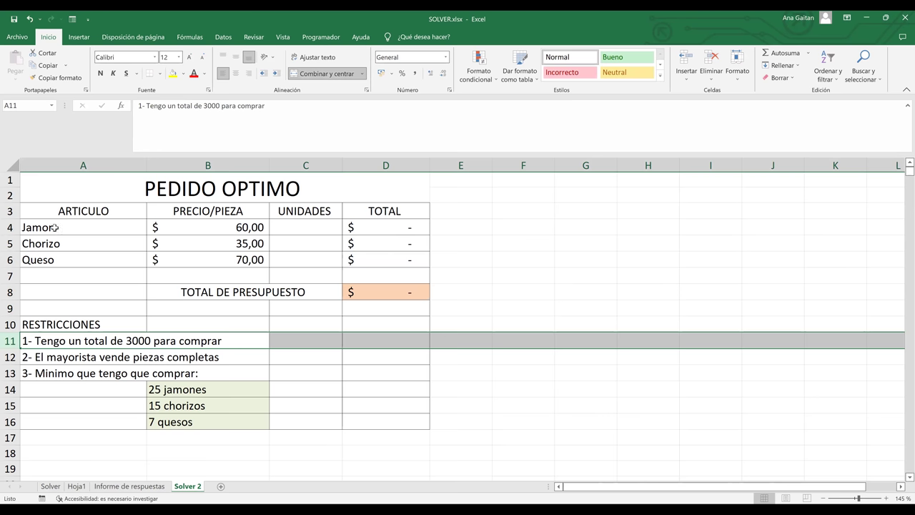
{"action": "left_click", "coordinate": [41, 361]}
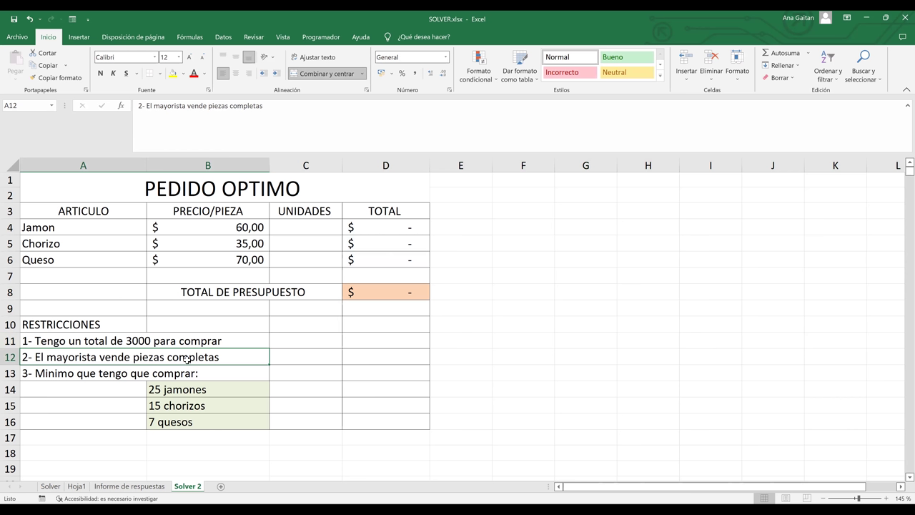
{"action": "left_click", "coordinate": [126, 341]}
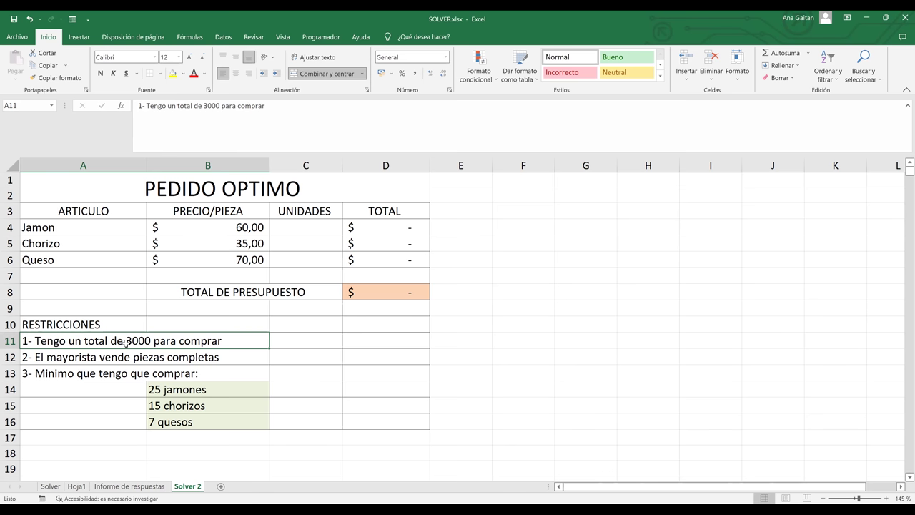
{"action": "left_click", "coordinate": [89, 375]}
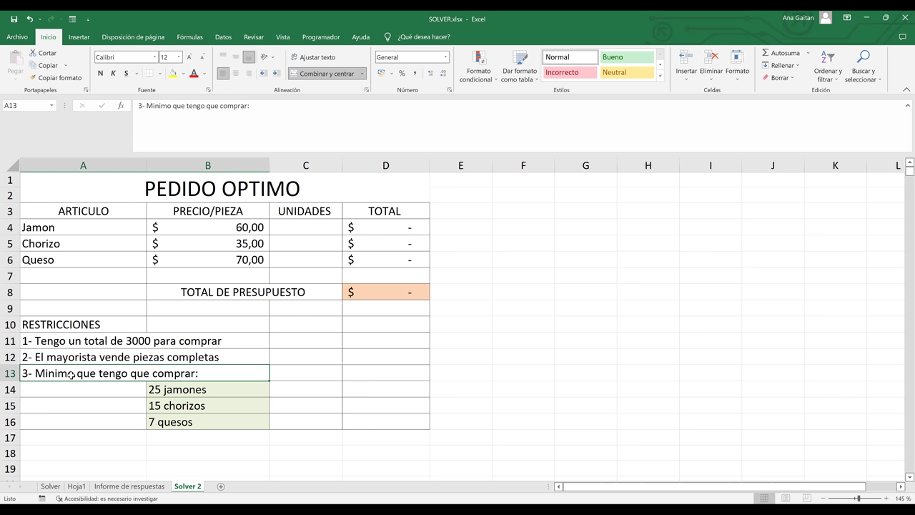
{"action": "left_click", "coordinate": [169, 390]}
{"action": "left_click", "coordinate": [174, 404]}
{"action": "left_click", "coordinate": [175, 422]}
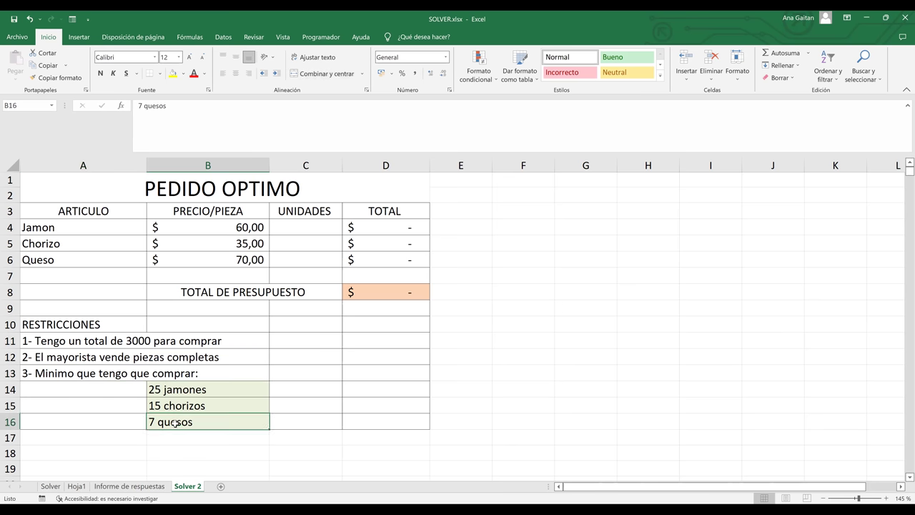
{"action": "left_click", "coordinate": [387, 293]}
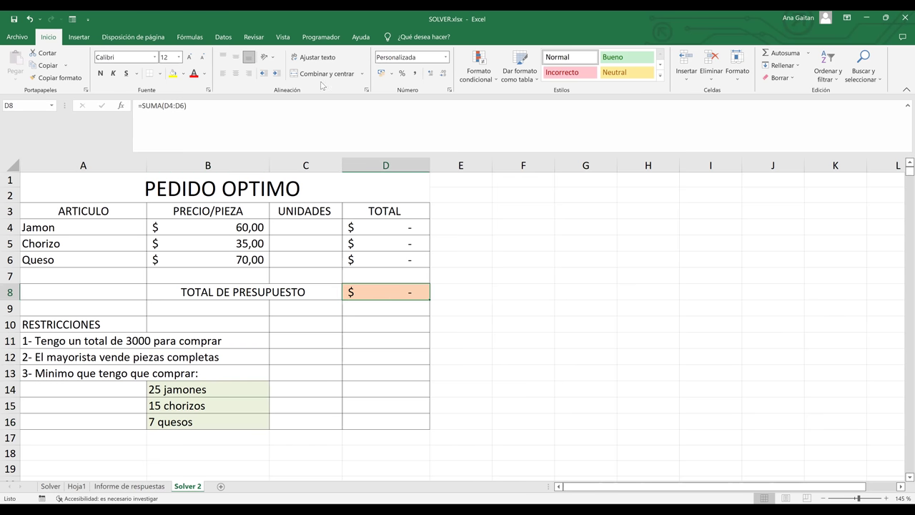
- Enter trial units of 20 for Jamon, 50 for Chorizo and 50 for Queso in C4:C6
{"action": "left_click", "coordinate": [223, 37]}
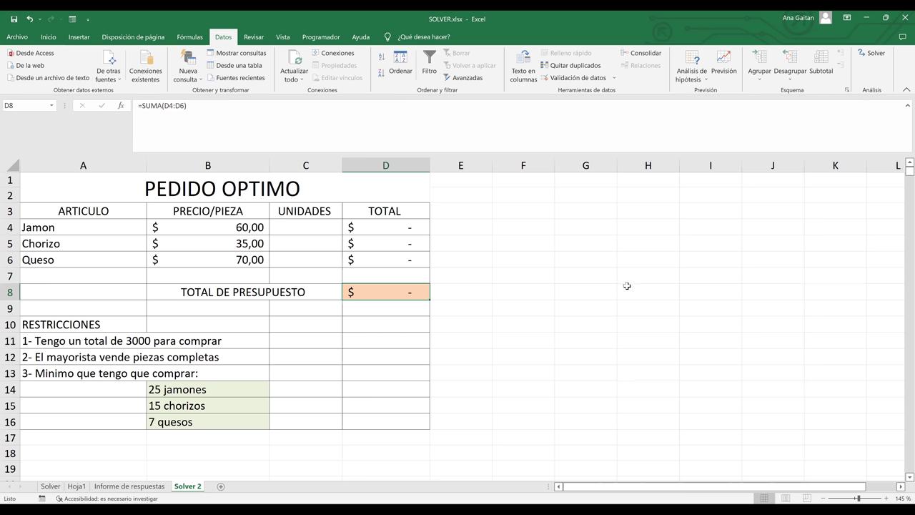
{"action": "left_click", "coordinate": [295, 229]}
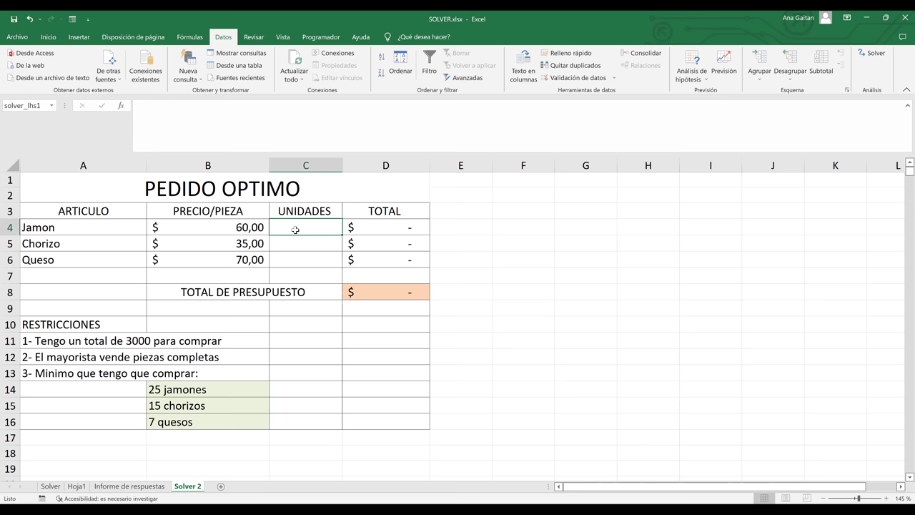
{"action": "type", "text": "20"}
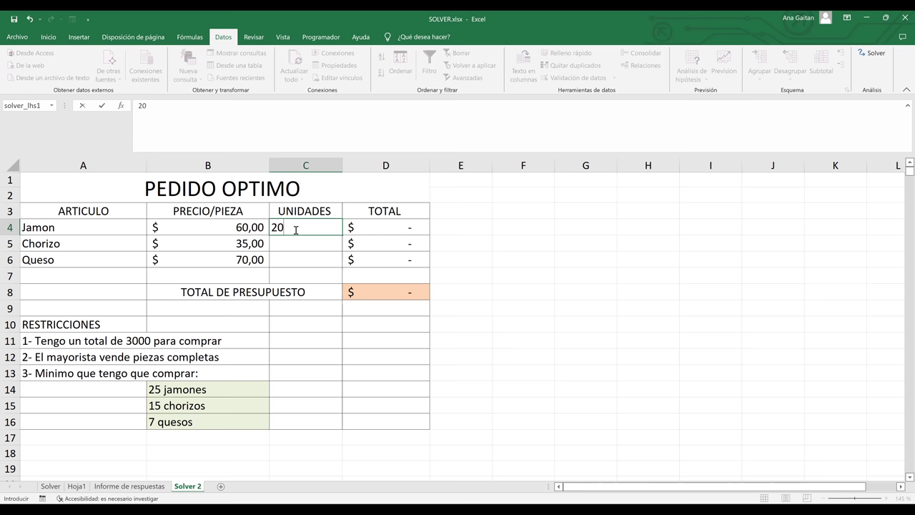
{"action": "key", "text": "Return"}
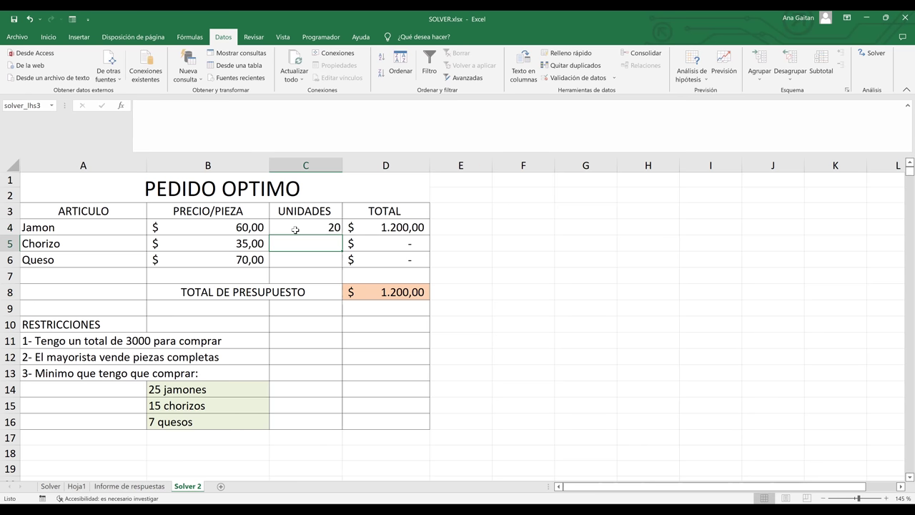
{"action": "type", "text": "5"}
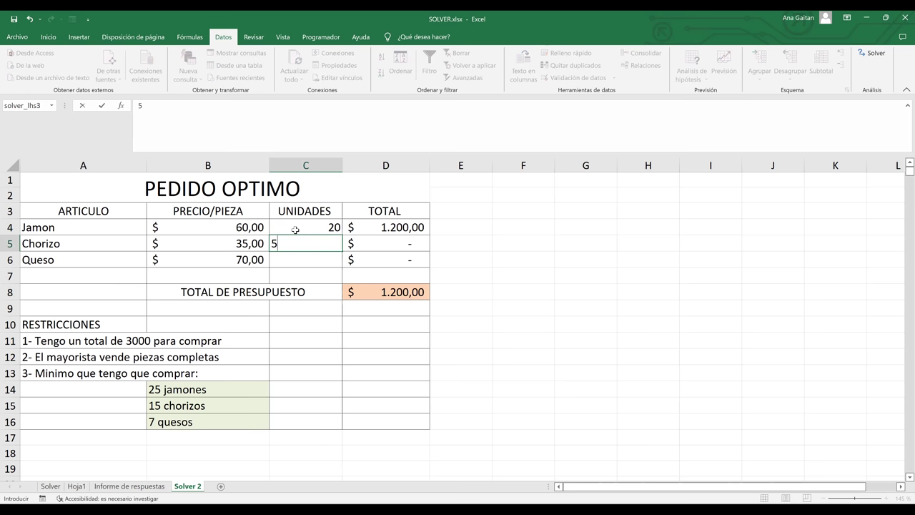
{"action": "type", "text": "0"}
{"action": "key", "text": "Return"}
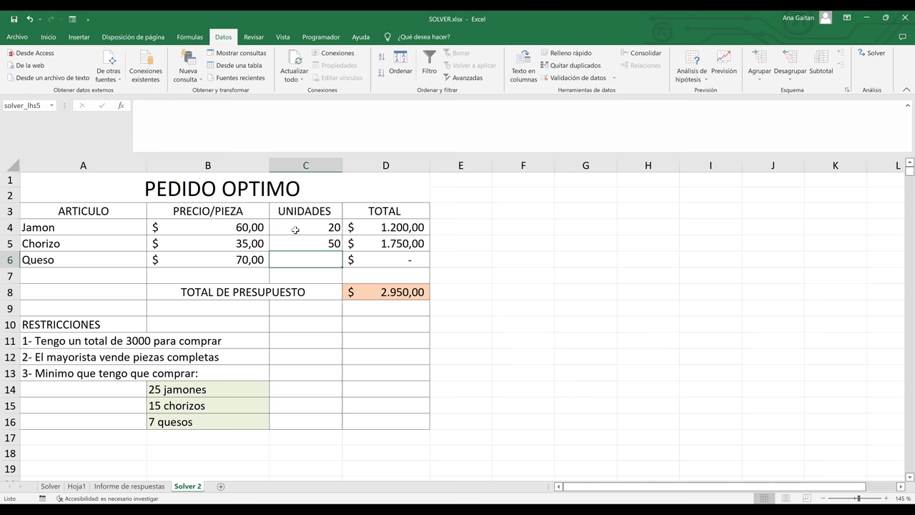
{"action": "type", "text": "5"}
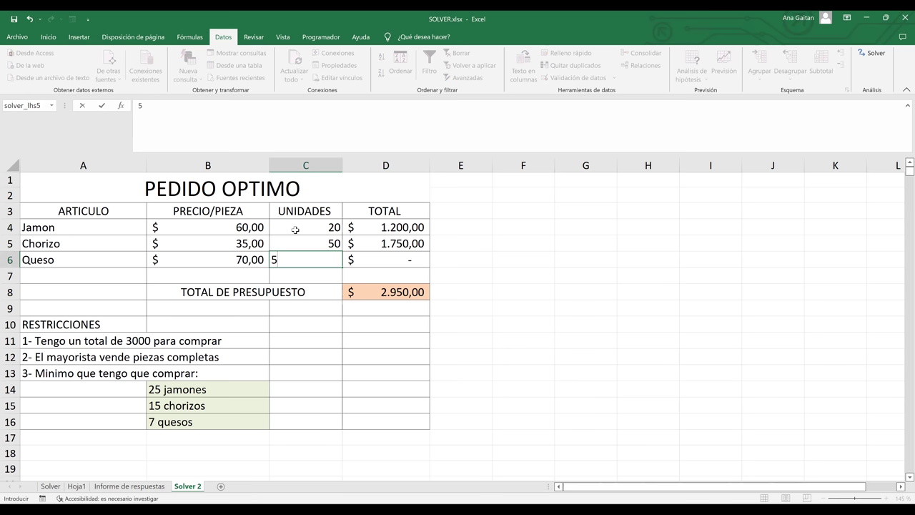
{"action": "type", "text": "0"}
{"action": "key", "text": "Return"}
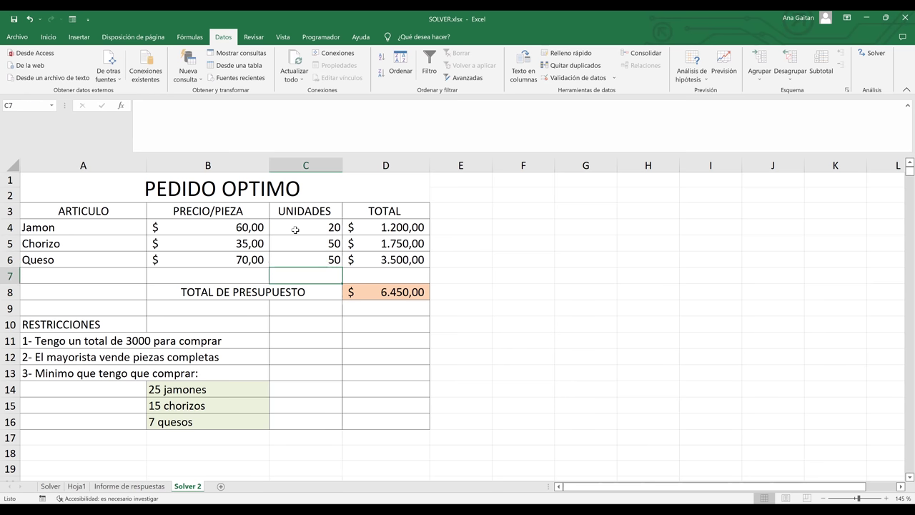
- Compare the total budget in D8 with the 3000 spending restriction in row 11
{"action": "left_click", "coordinate": [385, 295]}
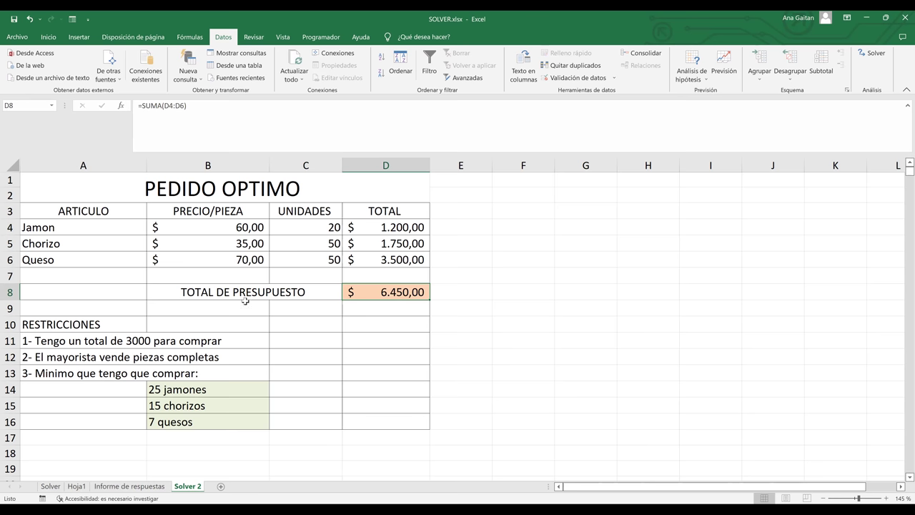
{"action": "left_click", "coordinate": [143, 341]}
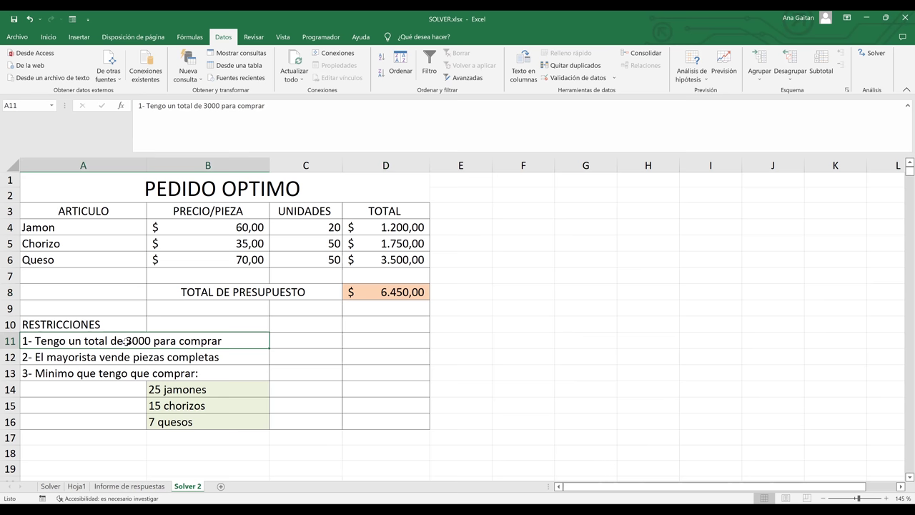
{"action": "left_click", "coordinate": [412, 293]}
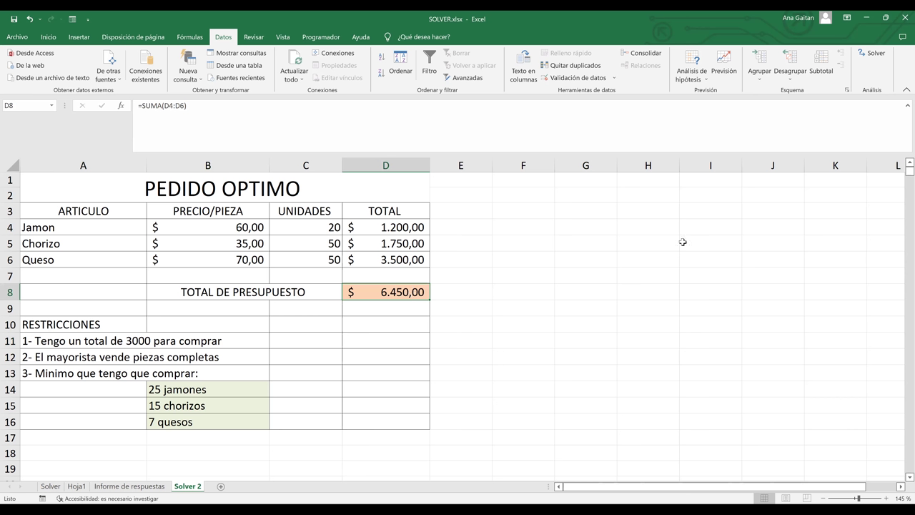
- Open the Solver parameters and clear the existing variable cells range
{"action": "left_click", "coordinate": [872, 53]}
{"action": "left_click", "coordinate": [875, 54]}
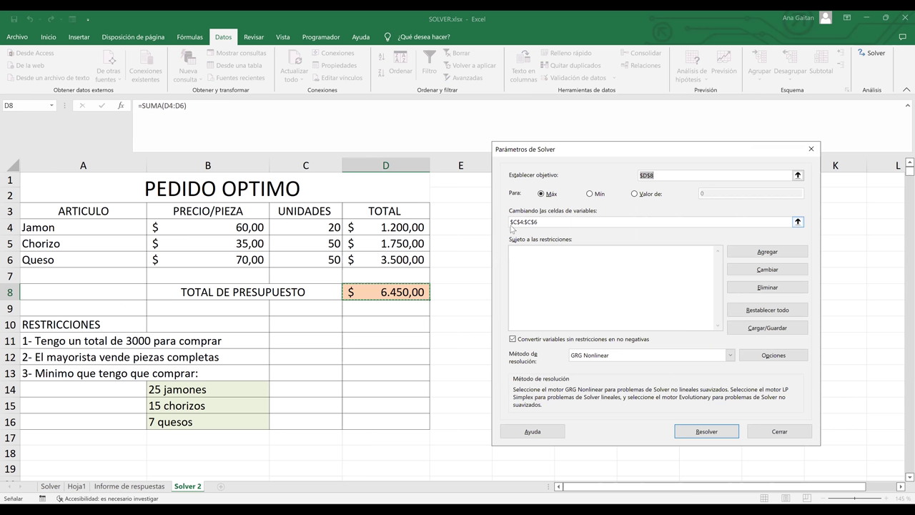
{"action": "key", "text": "alt+l"}
{"action": "key", "text": "BackSpace"}
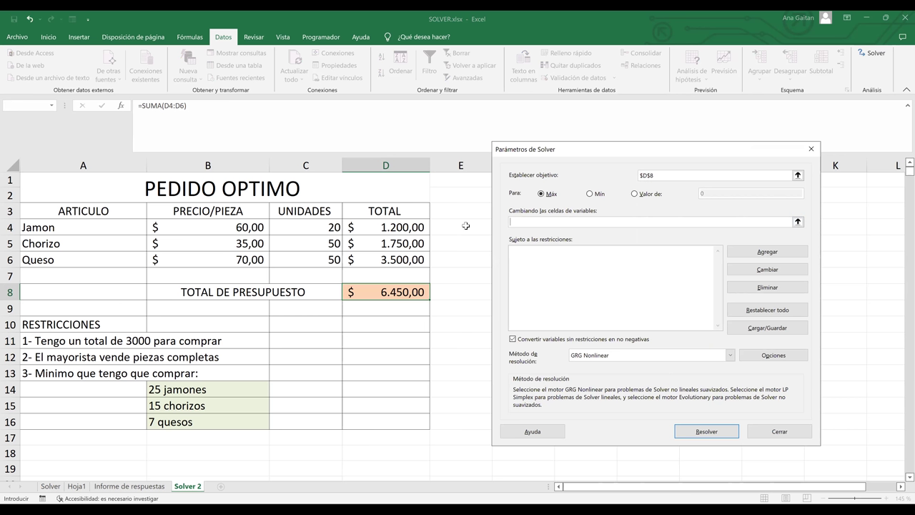
- Clear the Solver objective and set it again to the total budget cell D8
{"action": "left_click", "coordinate": [686, 174]}
{"action": "key", "text": "BackSpace"}
{"action": "key", "text": "BackSpace"}
{"action": "key", "text": "BackSpace"}
{"action": "key", "text": "BackSpace"}
{"action": "left_click", "coordinate": [398, 292]}
- Set the Solver objective to a value of 3000 and use the units in C4:C6 as the variable cells
{"action": "left_click", "coordinate": [635, 193]}
{"action": "left_click", "coordinate": [732, 194]}
{"action": "key", "text": "BackSpace"}
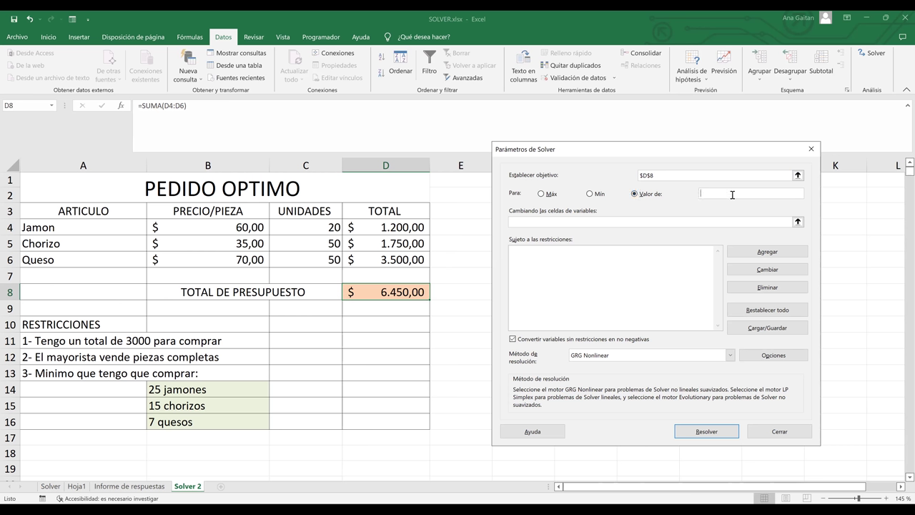
{"action": "type", "text": "3000"}
{"action": "left_click", "coordinate": [601, 221]}
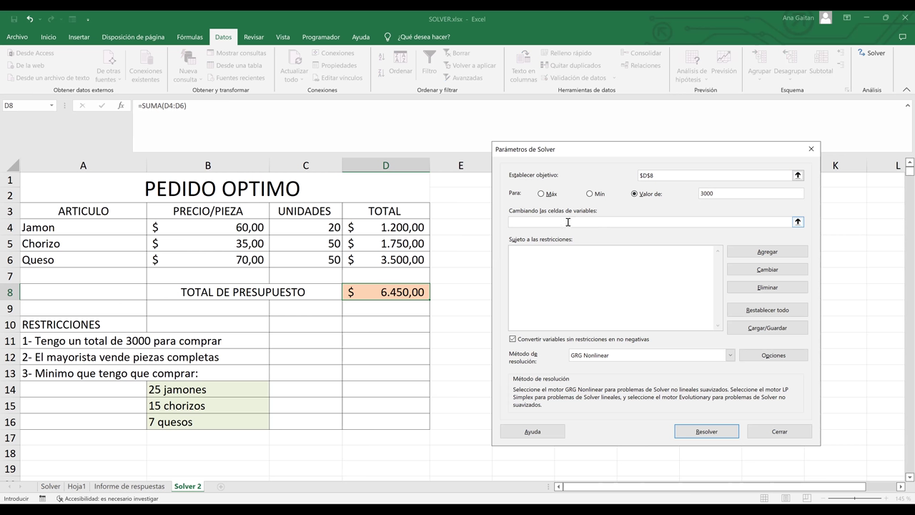
{"action": "left_click", "coordinate": [312, 226]}
{"action": "left_click", "coordinate": [314, 255], "text": "shift"}
- Start a new Solver constraint that refers to the units cells C4:C6
{"action": "left_click", "coordinate": [785, 253]}
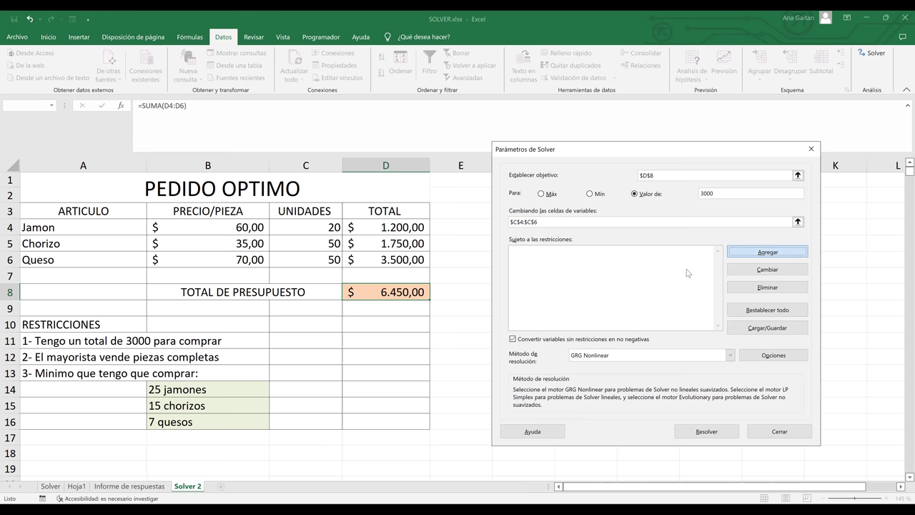
{"action": "left_click_drag", "start_coordinate": [687, 270], "coordinate": [659, 241]}
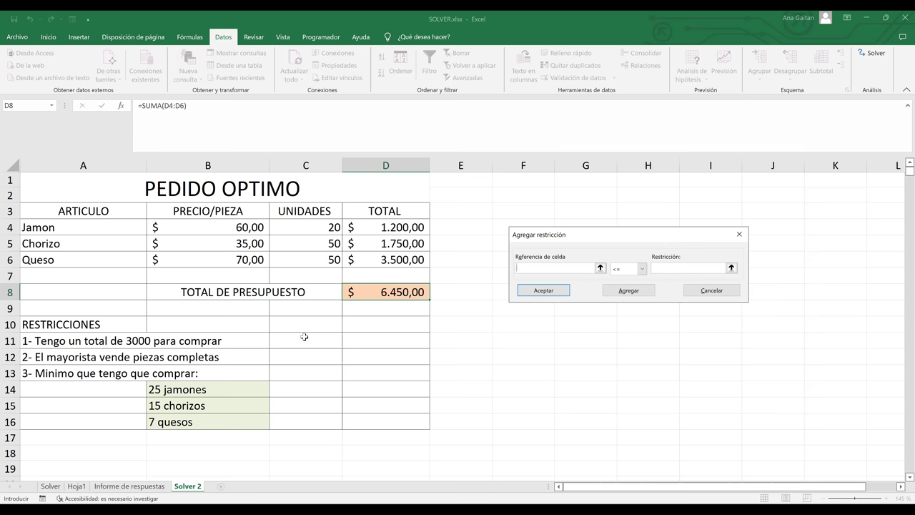
{"action": "left_click", "coordinate": [269, 100]}
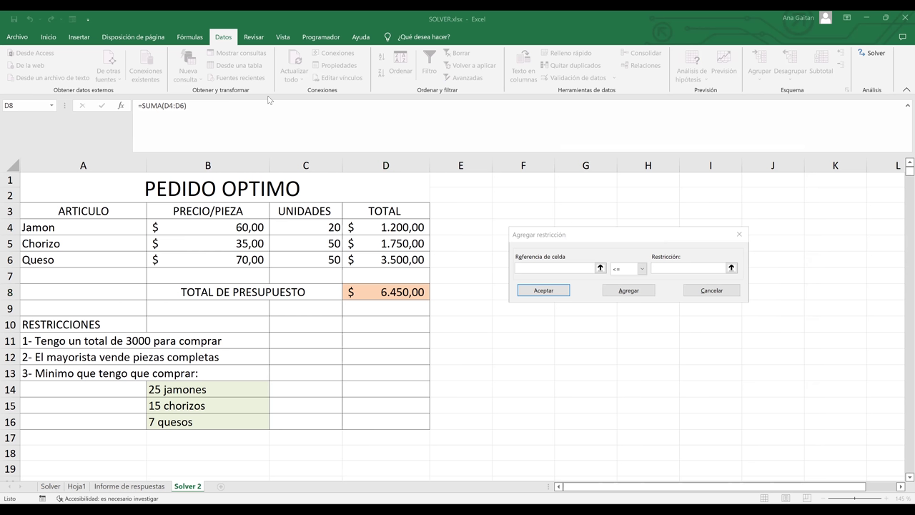
{"action": "left_click", "coordinate": [522, 267]}
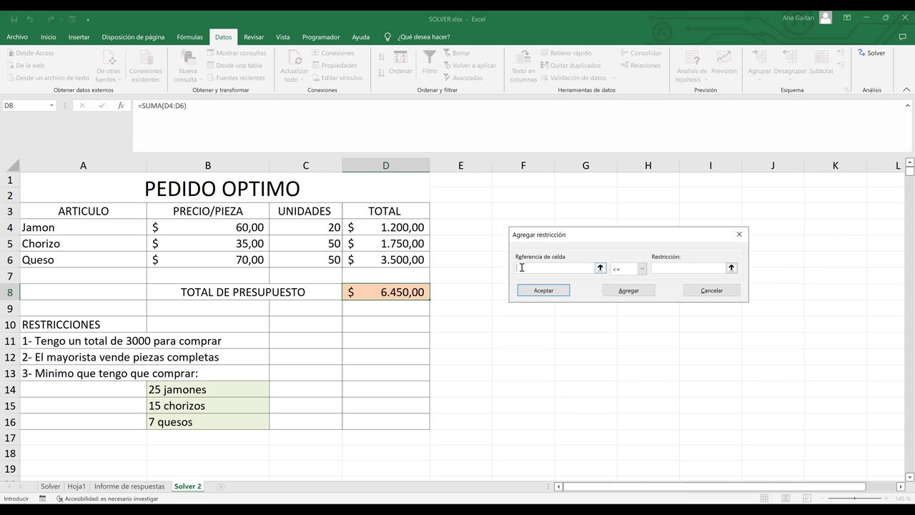
{"action": "left_click", "coordinate": [329, 229]}
{"action": "left_click", "coordinate": [329, 257], "text": "shift"}
- Clear and reselect C4:C6 as the constraint's cell reference, require integers with int, and add the constraint
{"action": "left_click", "coordinate": [562, 266]}
{"action": "key", "text": "BackSpace"}
{"action": "key", "text": "BackSpace"}
{"action": "key", "text": "BackSpace"}
{"action": "key", "text": "BackSpace"}
{"action": "key", "text": "BackSpace"}
{"action": "key", "text": "BackSpace"}
{"action": "key", "text": "BackSpace"}
{"action": "key", "text": "BackSpace"}
{"action": "key", "text": "BackSpace"}
{"action": "left_click", "coordinate": [326, 227]}
{"action": "left_click", "coordinate": [328, 253], "text": "shift"}
{"action": "left_click", "coordinate": [642, 269]}
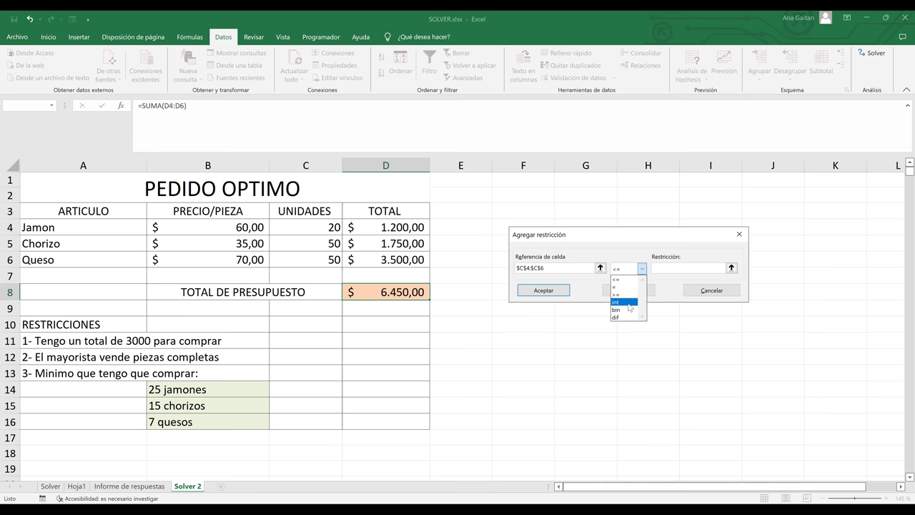
{"action": "left_click", "coordinate": [677, 268]}
{"action": "left_click", "coordinate": [634, 293]}
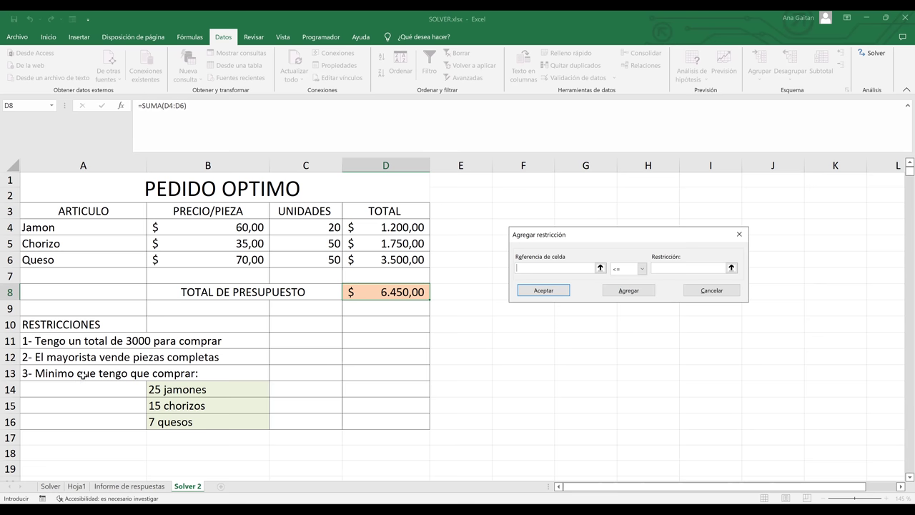
- Add a constraint requiring the Jamon units in C4 to be >= 25
{"action": "scroll", "coordinate": [129, 372], "scroll_direction": "down", "scroll_amount": 1}
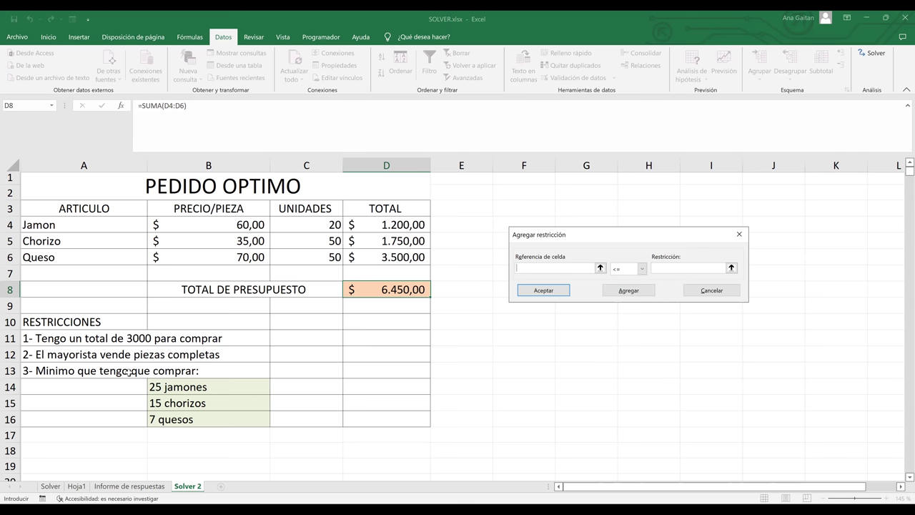
{"action": "scroll", "coordinate": [128, 373], "scroll_direction": "down", "scroll_amount": 1}
{"action": "left_click", "coordinate": [311, 208]}
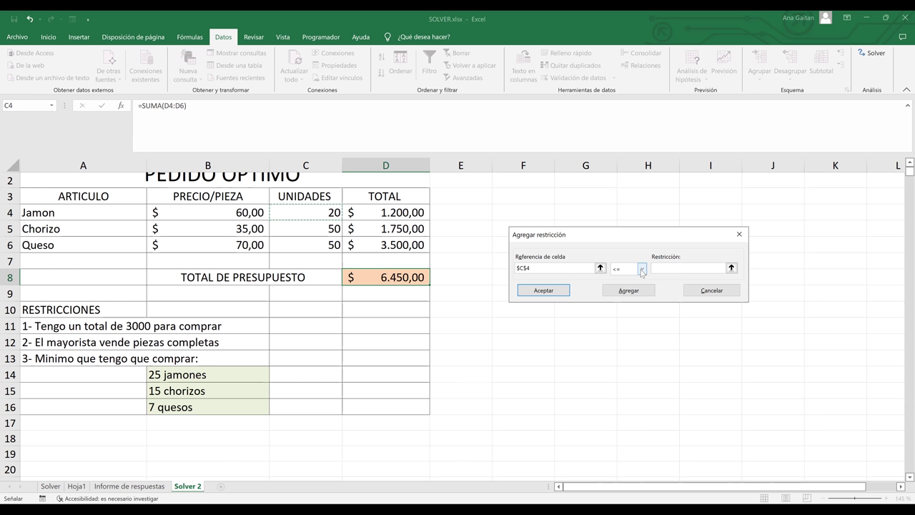
{"action": "left_click", "coordinate": [642, 269]}
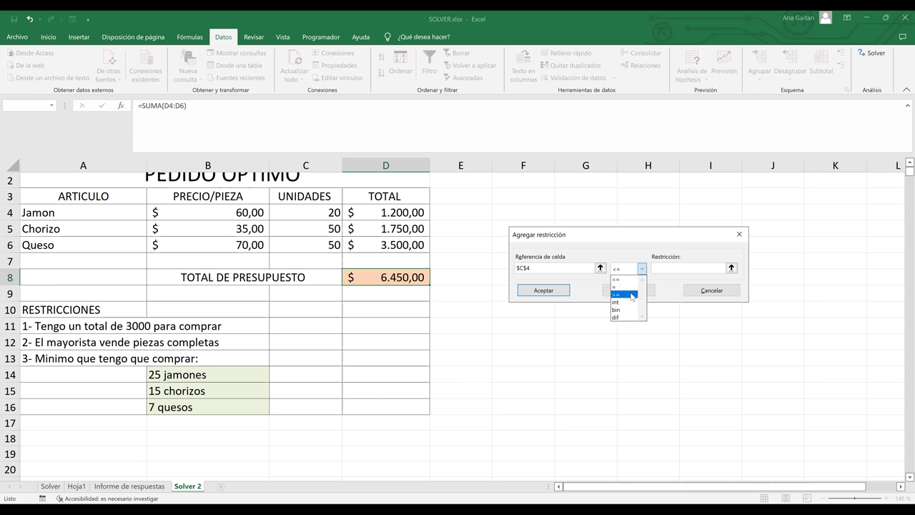
{"action": "left_click", "coordinate": [621, 272]}
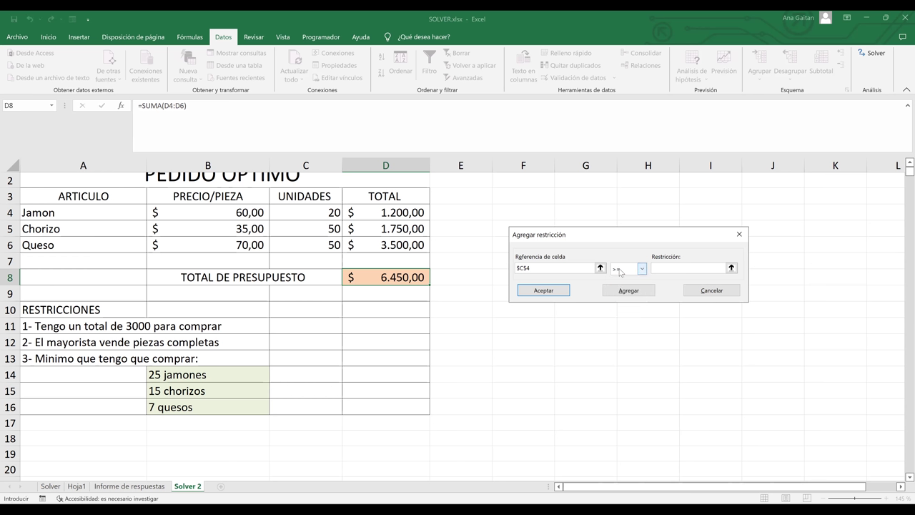
{"action": "left_click", "coordinate": [665, 269]}
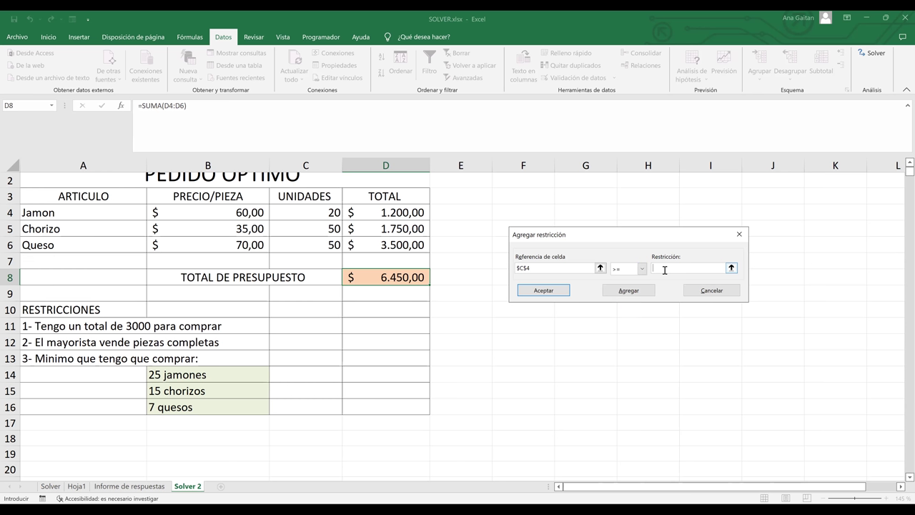
{"action": "type", "text": "25"}
{"action": "left_click", "coordinate": [648, 292]}
- Add a constraint requiring the Chorizo units in C5 to be >= 15
{"action": "left_click", "coordinate": [328, 229]}
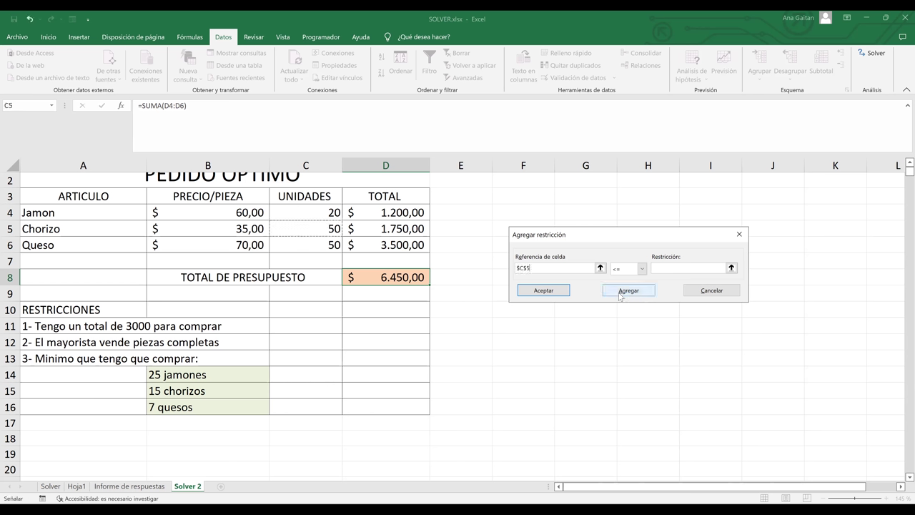
{"action": "left_click", "coordinate": [642, 270]}
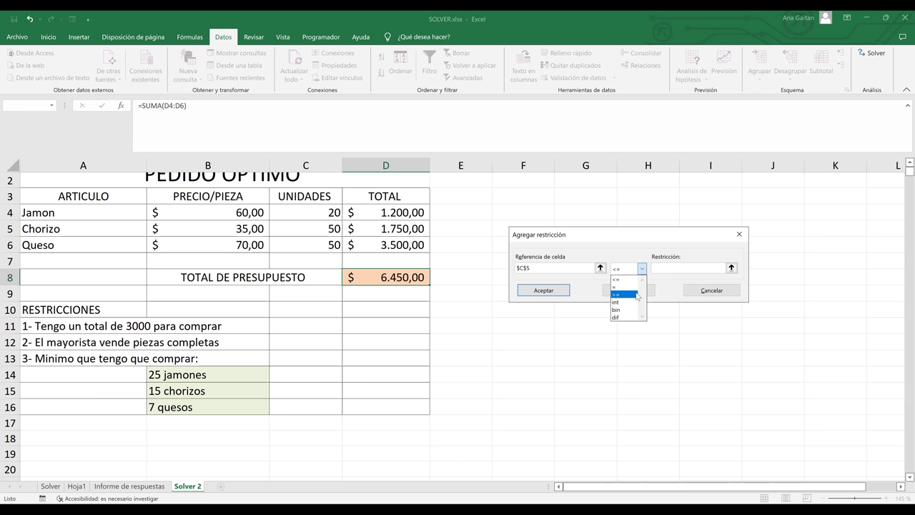
{"action": "left_click", "coordinate": [636, 294]}
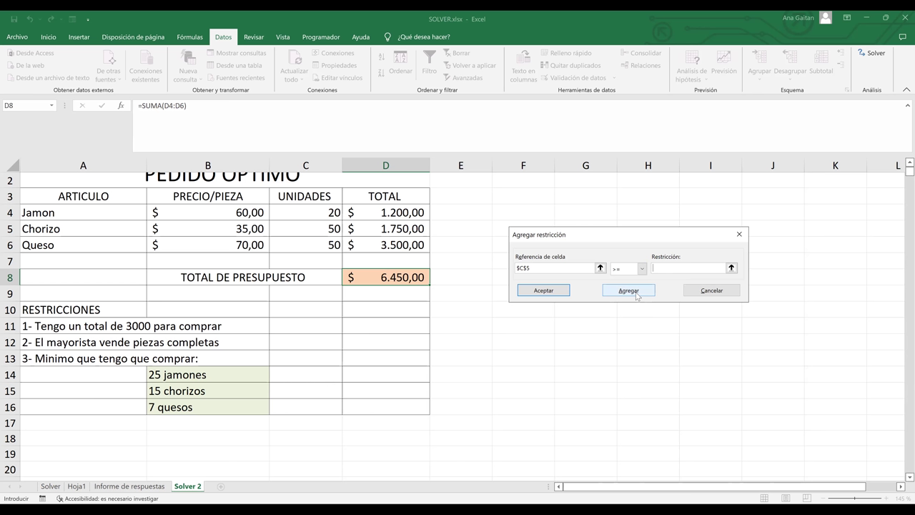
{"action": "type", "text": "15"}
{"action": "left_click", "coordinate": [636, 291]}
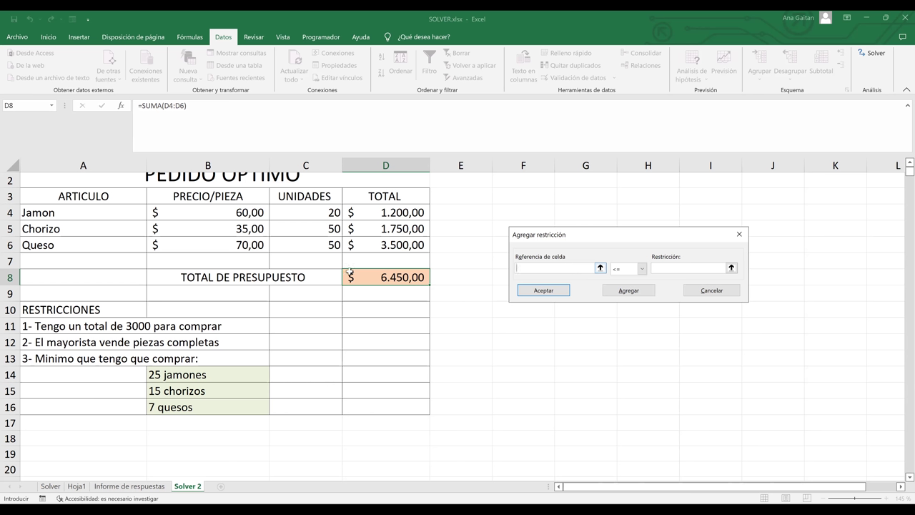
- Add a final constraint requiring the Queso units in C6 to be >= 7 and return to the Solver parameters
{"action": "left_click", "coordinate": [326, 244]}
{"action": "left_click", "coordinate": [642, 269]}
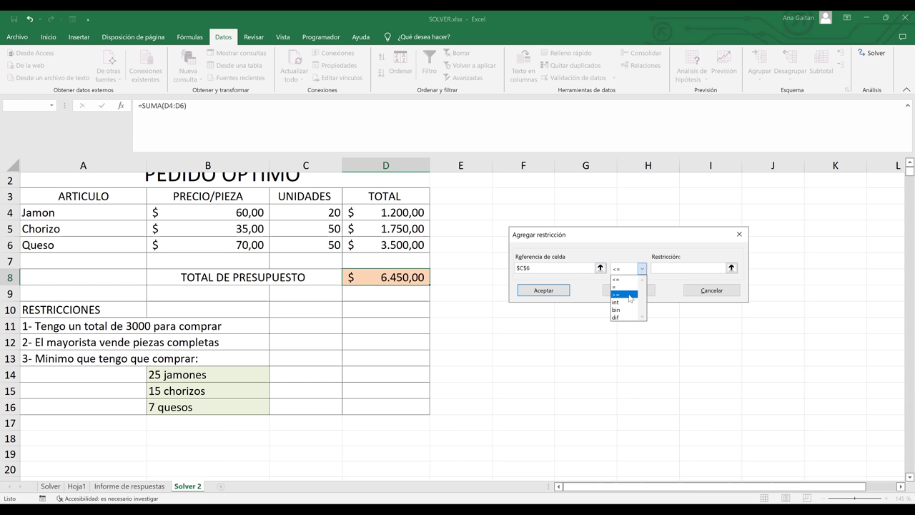
{"action": "left_click", "coordinate": [624, 294]}
{"action": "left_click", "coordinate": [686, 265]}
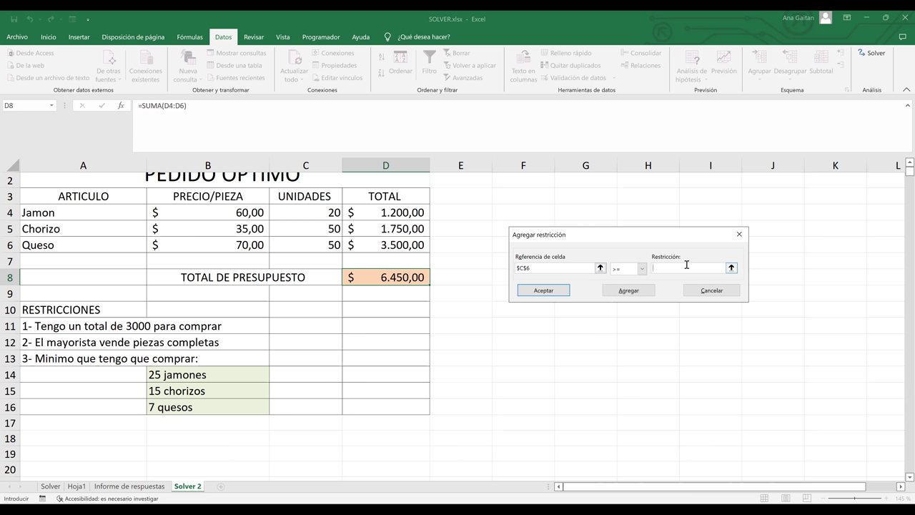
{"action": "type", "text": "7"}
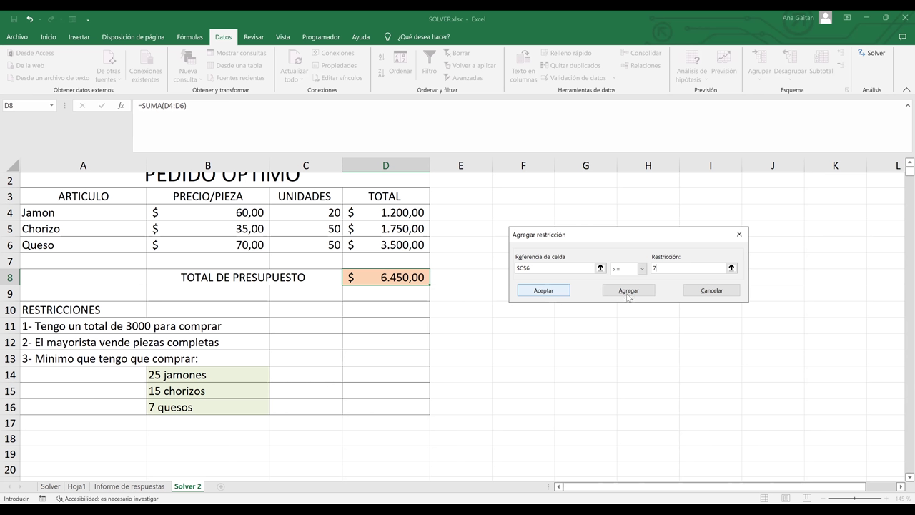
{"action": "left_click", "coordinate": [562, 295]}
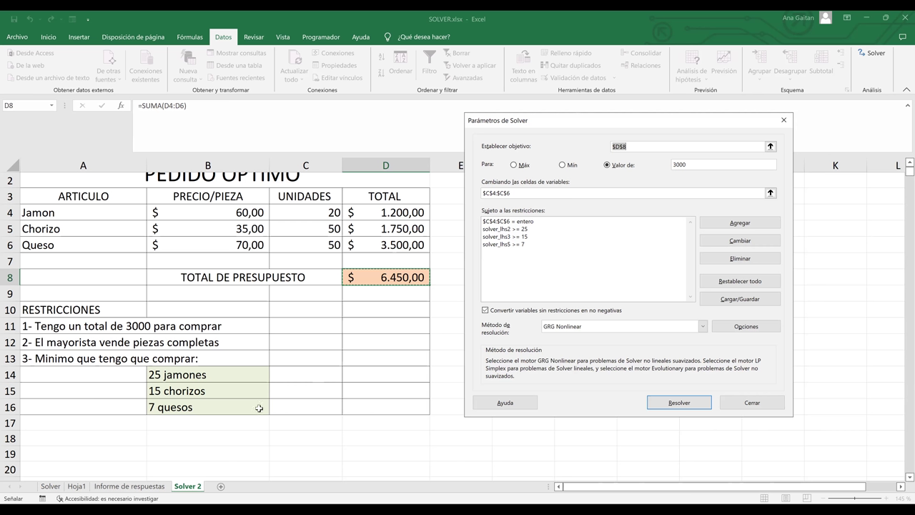
- Solve the model and keep the Solver solution in the order table
{"action": "left_click", "coordinate": [684, 404]}
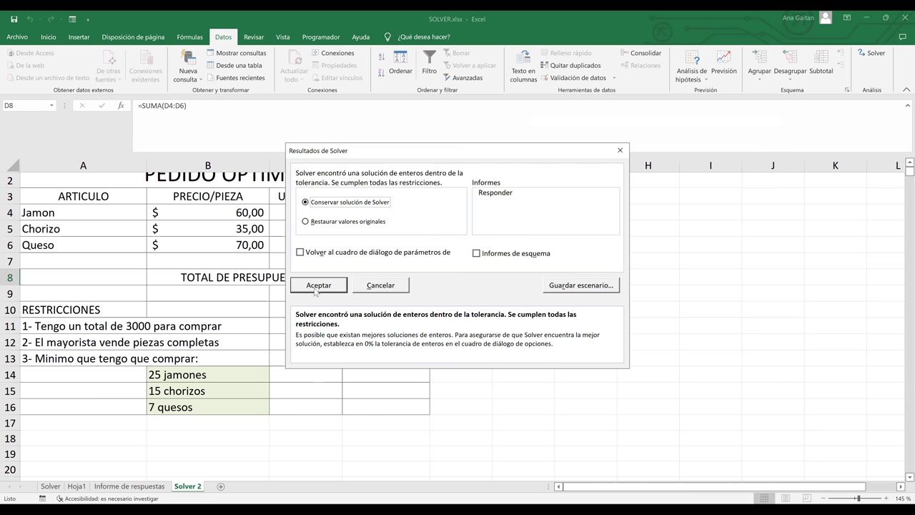
{"action": "left_click", "coordinate": [314, 286]}
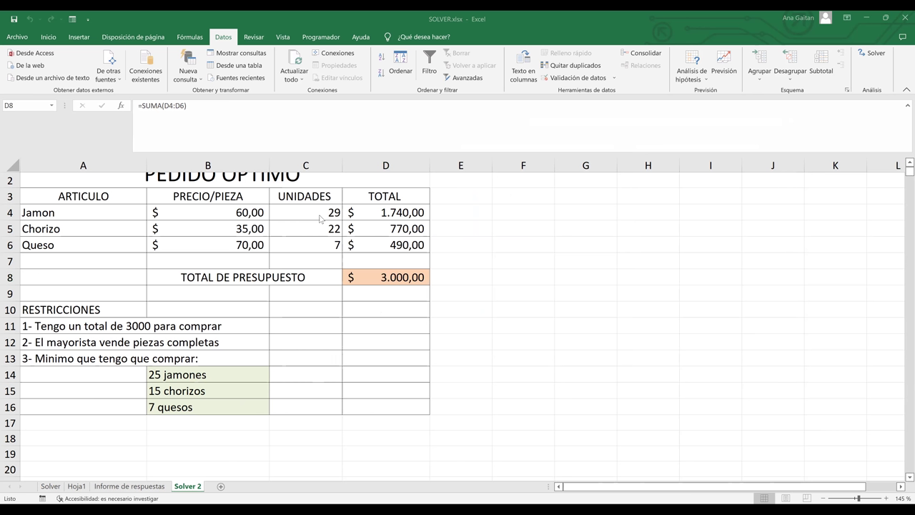
- Compare the solved units in C4:C6 with the minimums in B14:B16, and the total in D8 with the budget restriction
{"action": "left_click", "coordinate": [320, 216]}
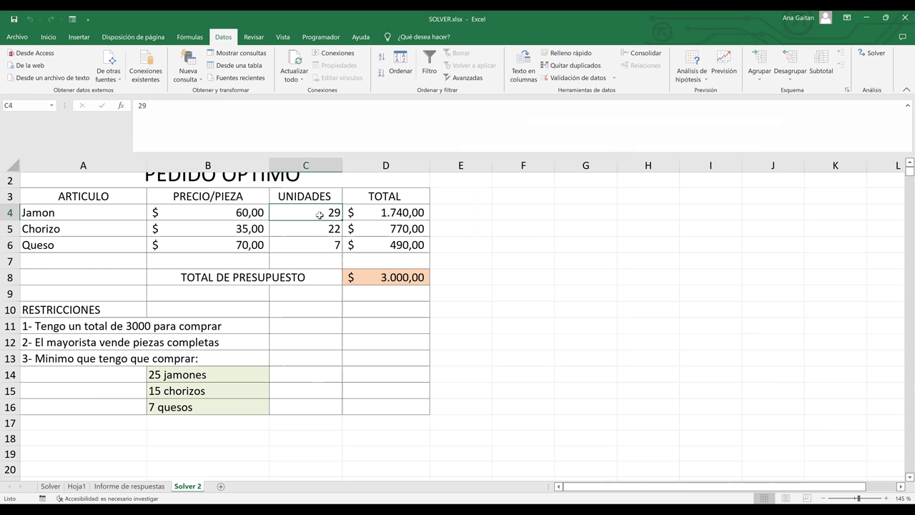
{"action": "left_click", "coordinate": [323, 228]}
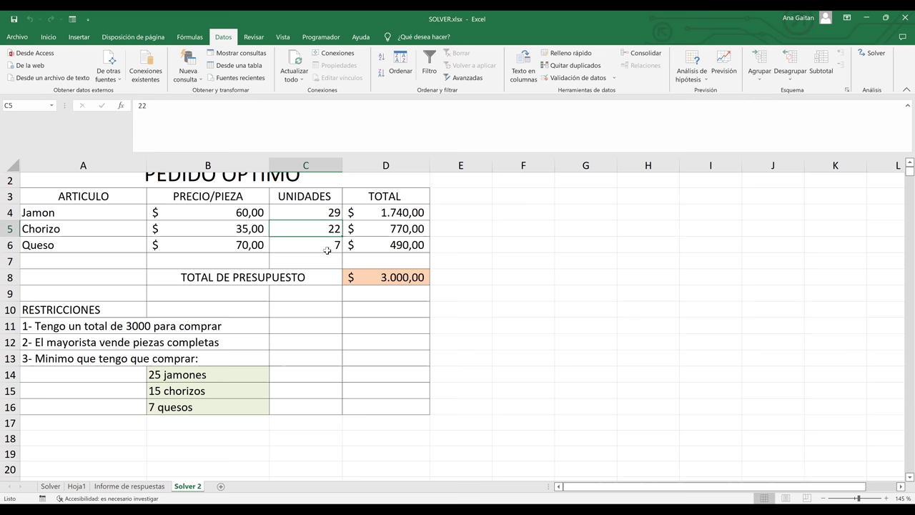
{"action": "left_click", "coordinate": [325, 245]}
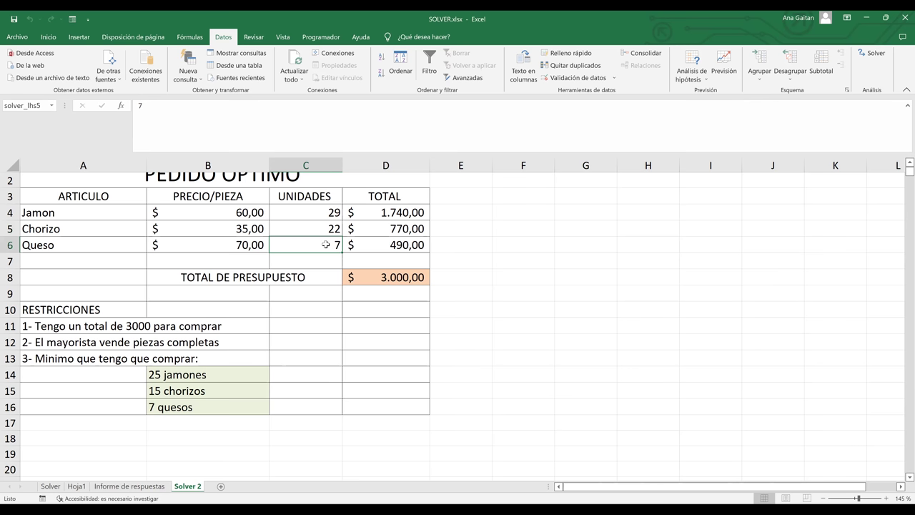
{"action": "left_click", "coordinate": [176, 405]}
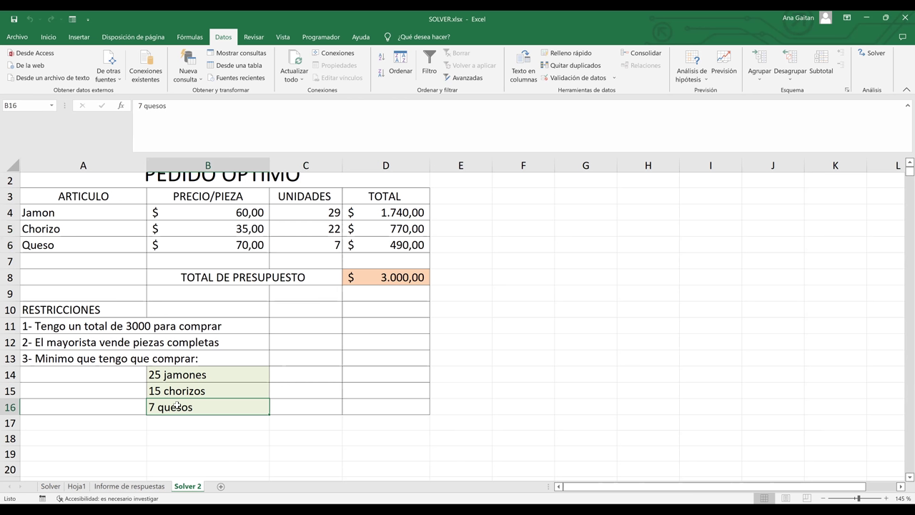
{"action": "left_click", "coordinate": [175, 392]}
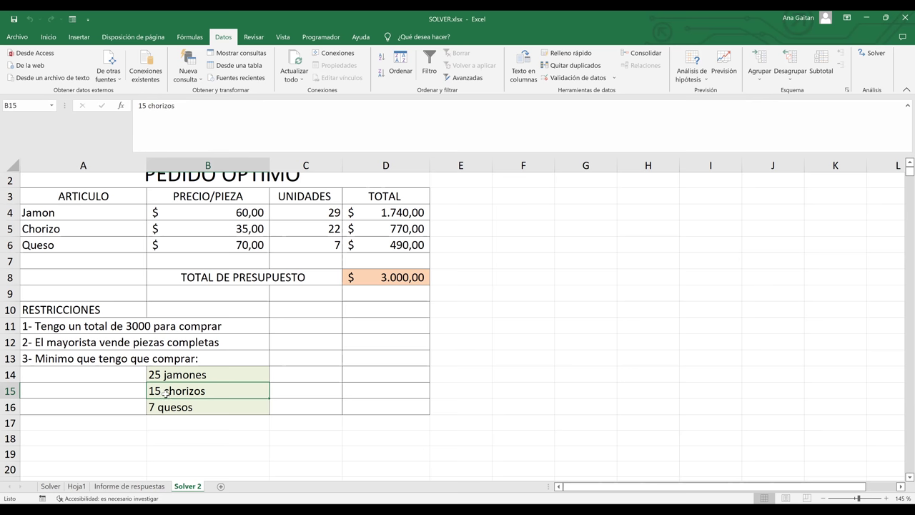
{"action": "left_click", "coordinate": [324, 231]}
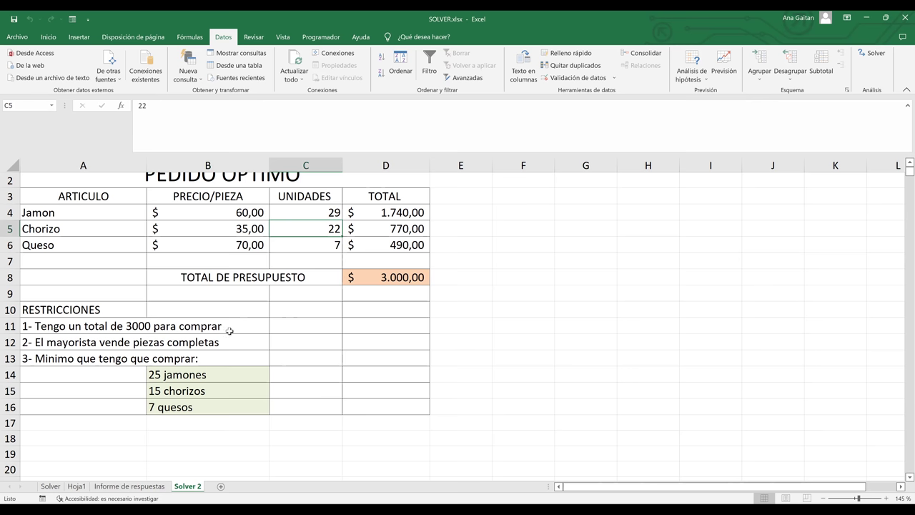
{"action": "left_click", "coordinate": [174, 373]}
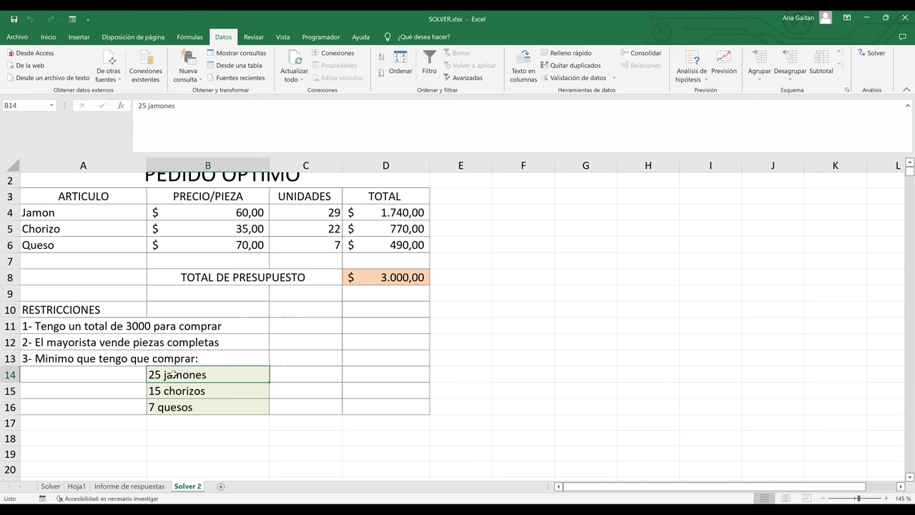
{"action": "left_click", "coordinate": [329, 212]}
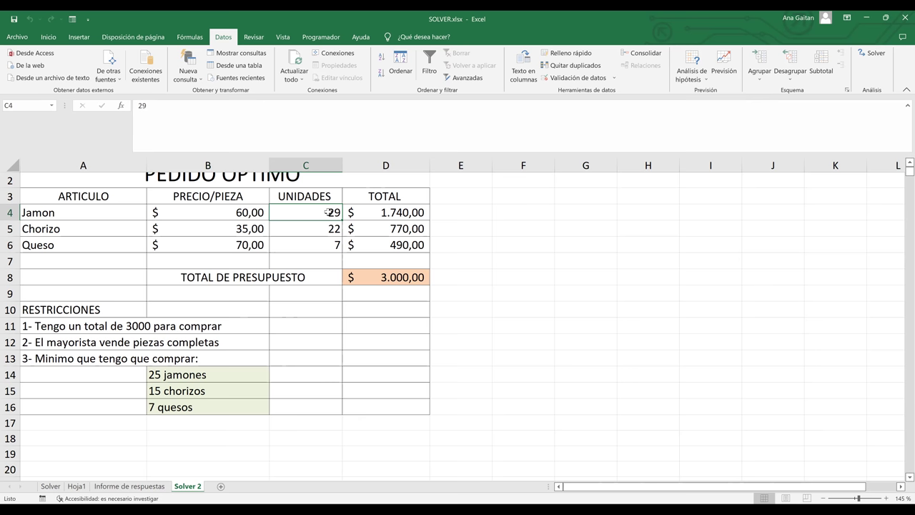
{"action": "left_click", "coordinate": [414, 278]}
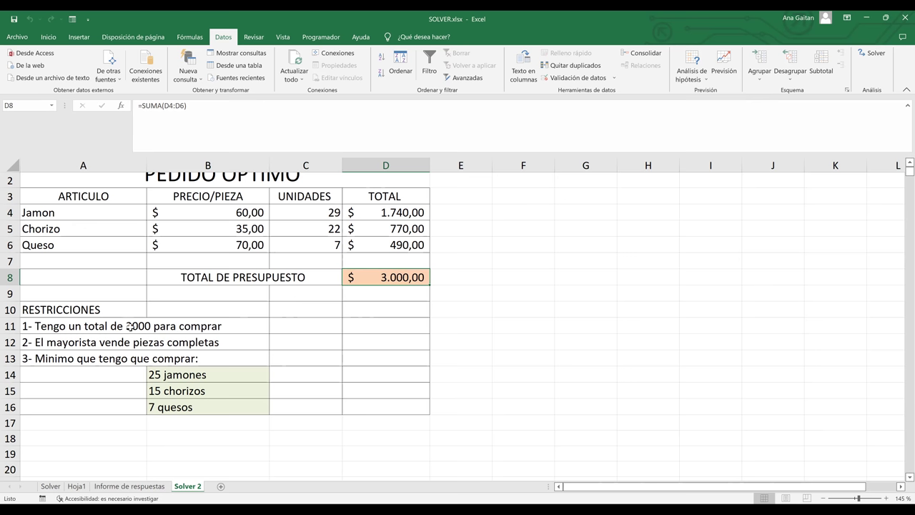
{"action": "left_click", "coordinate": [130, 326]}
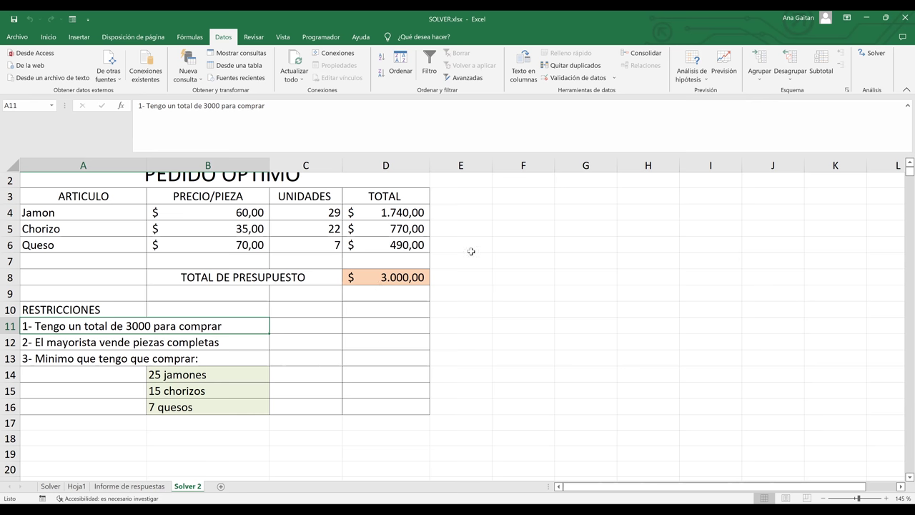
- Solve the Solver 2 order model again, keeping the solution and generating the Responder answer report on a new sheet
{"action": "left_click", "coordinate": [876, 54]}
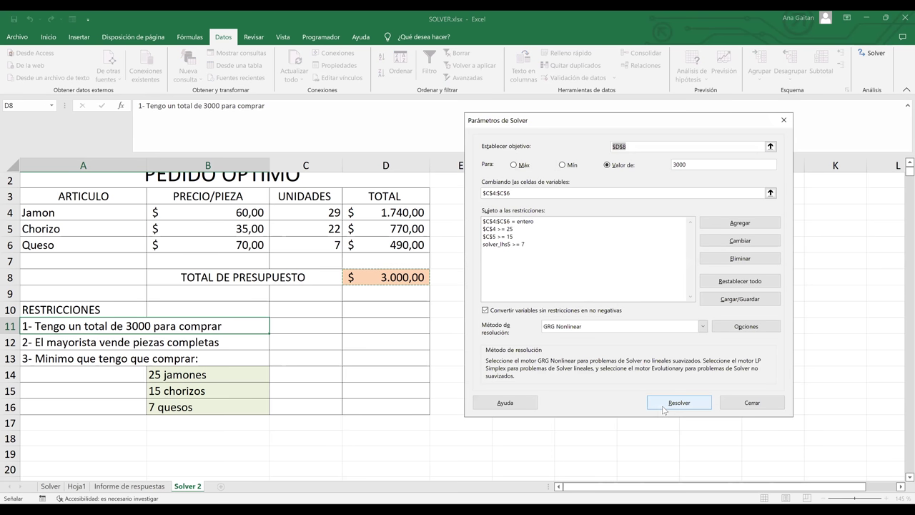
{"action": "left_click", "coordinate": [663, 405]}
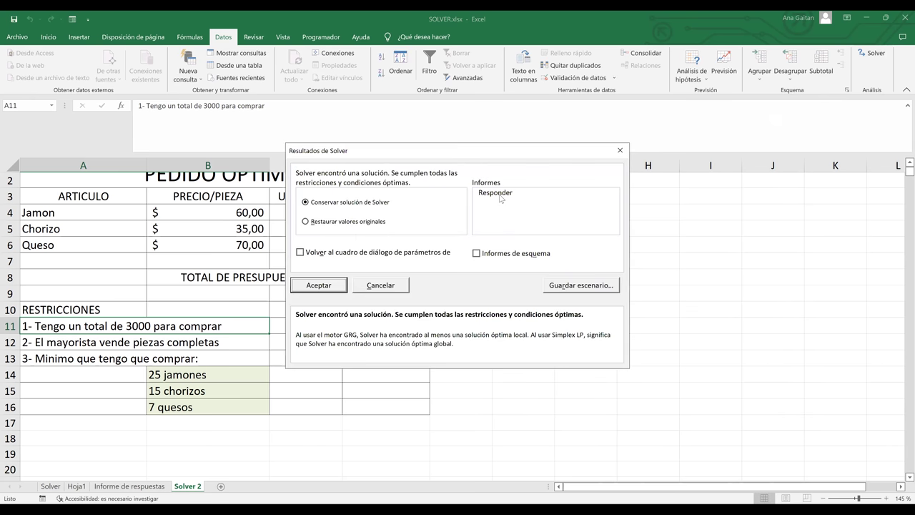
{"action": "left_click", "coordinate": [500, 199]}
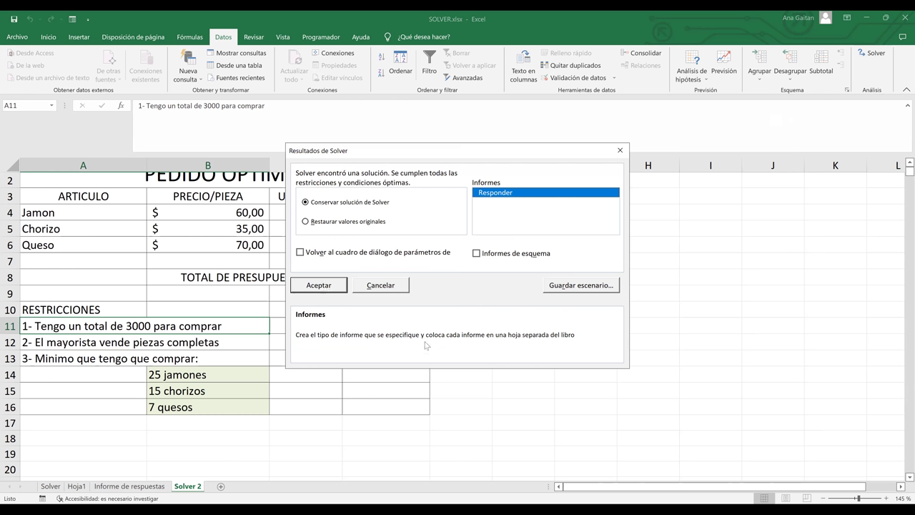
{"action": "left_click", "coordinate": [322, 285]}
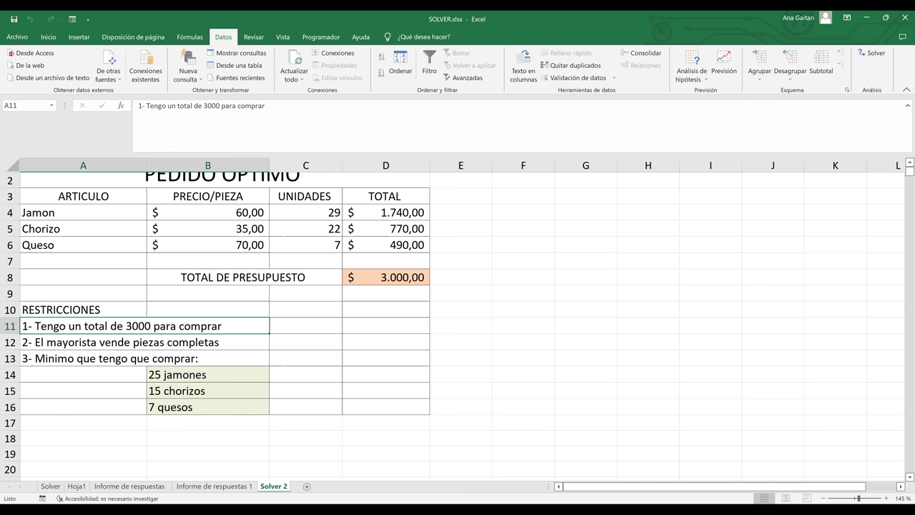
- View the earlier answer report for the pizza model, then open the new Informe de respuestas 1 sheet for the Solver 2 order
{"action": "left_click", "coordinate": [76, 490]}
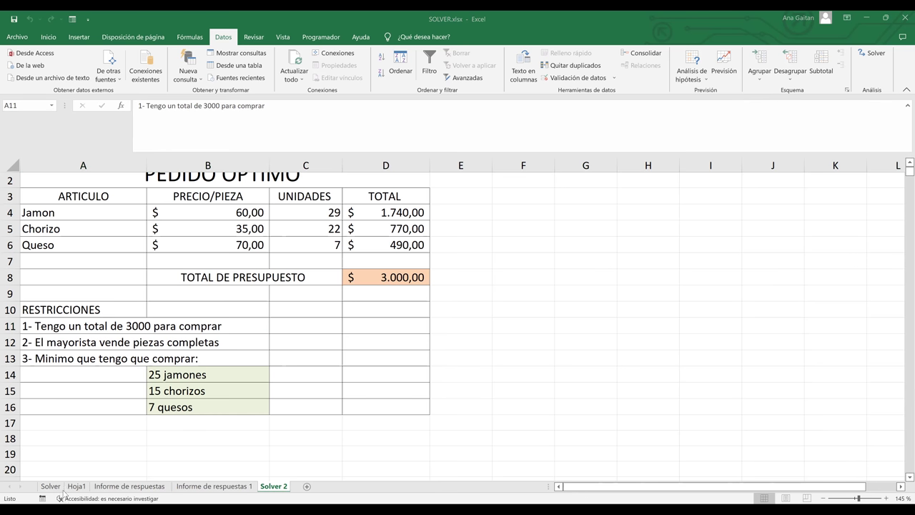
{"action": "left_click", "coordinate": [106, 488]}
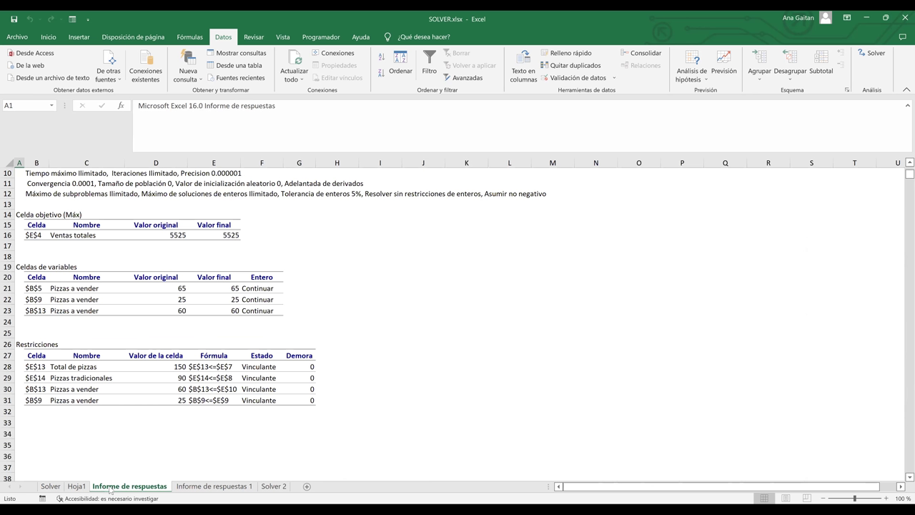
{"action": "left_click", "coordinate": [191, 486]}
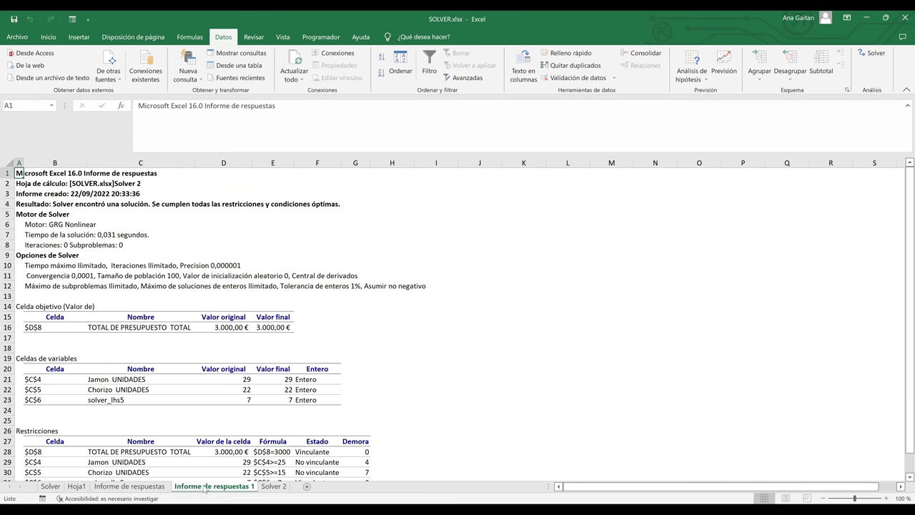
{"action": "left_click", "coordinate": [273, 486]}
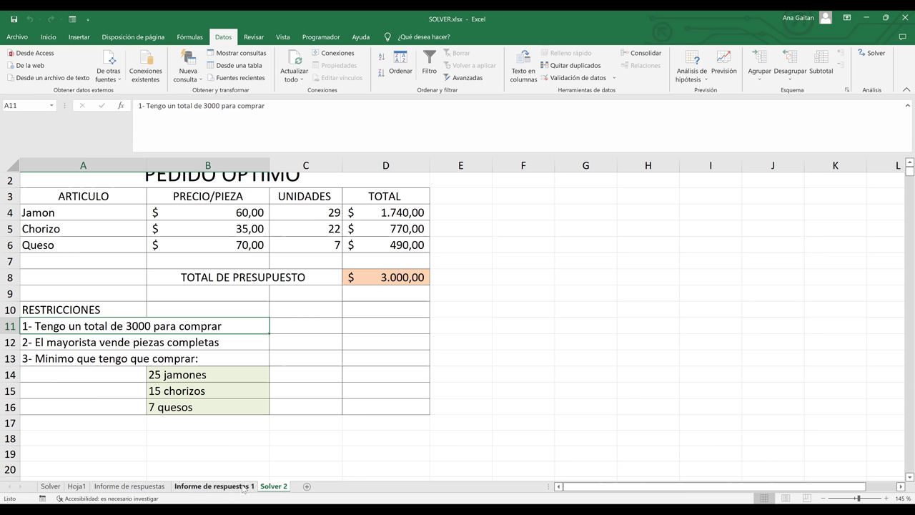
{"action": "left_click", "coordinate": [243, 487]}
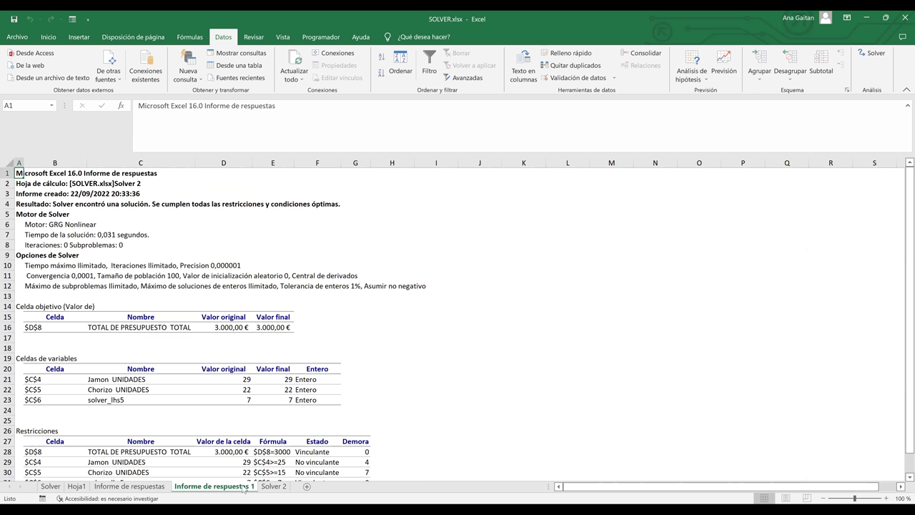
- Examine the new answer report down to the end of its Restricciones table
{"action": "left_click", "coordinate": [447, 381]}
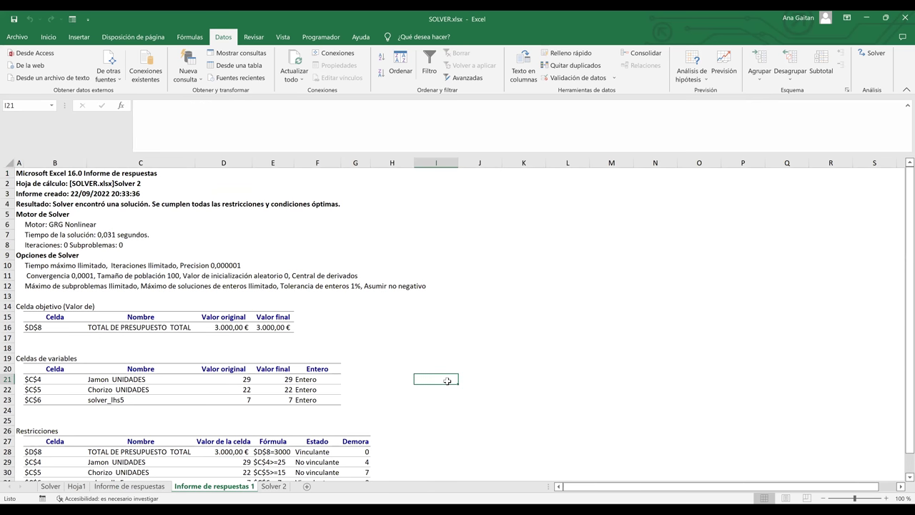
{"action": "key", "text": "Down"}
{"action": "key", "text": "Down"}
{"action": "key", "text": "Down"}
{"action": "key", "text": "Down"}
{"action": "key", "text": "Down"}
{"action": "key", "text": "Down"}
{"action": "key", "text": "Down"}
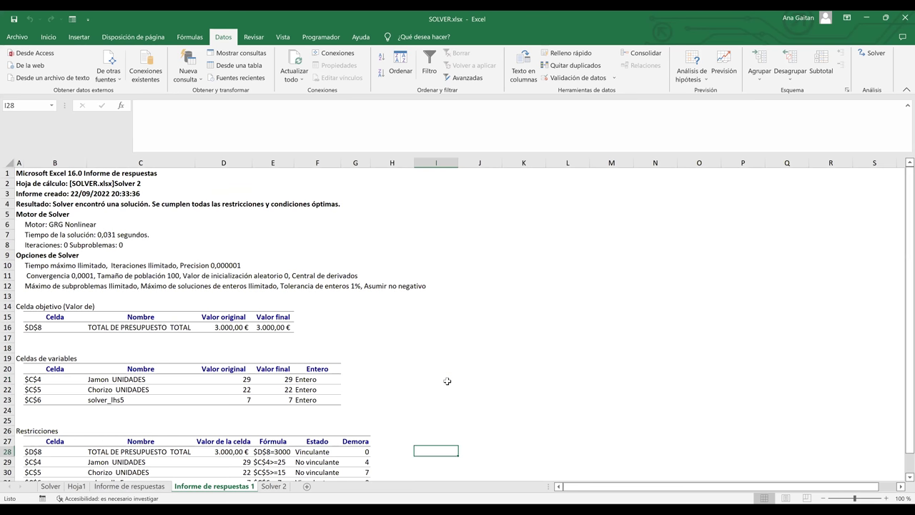
{"action": "key", "text": "Down"}
{"action": "key", "text": "Down"}
{"action": "key", "text": "Down"}
{"action": "key", "text": "Down"}
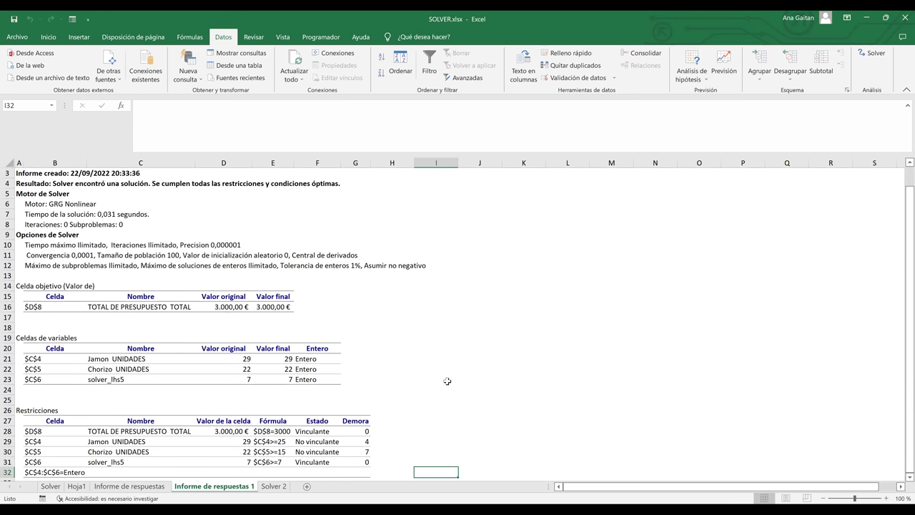
- Read the report's creation date, result and Solver engine, and continue through the options, target cell, variable cells and constraints
{"action": "left_click", "coordinate": [92, 173]}
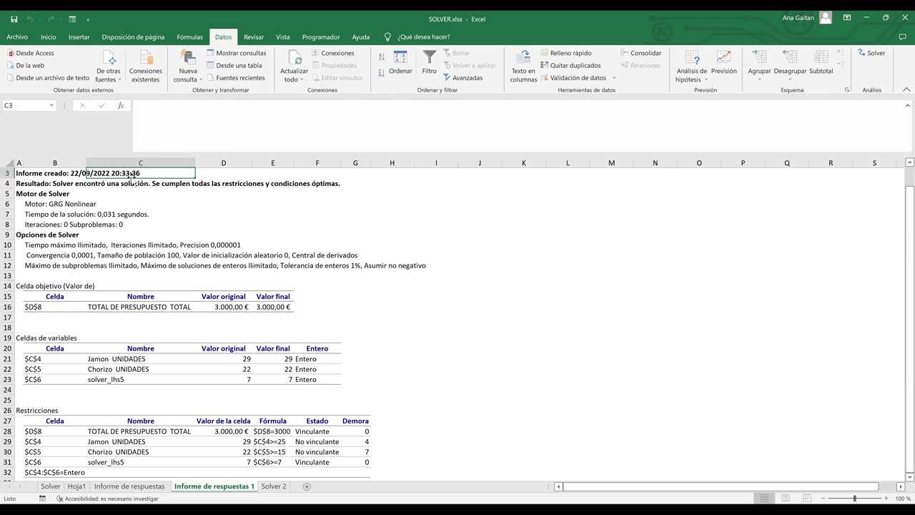
{"action": "left_click", "coordinate": [155, 184]}
{"action": "left_click", "coordinate": [110, 214]}
{"action": "left_click", "coordinate": [88, 206]}
{"action": "key", "text": "Down"}
{"action": "key", "text": "Down"}
{"action": "key", "text": "Down"}
{"action": "key", "text": "Down"}
{"action": "key", "text": "Down"}
{"action": "key", "text": "Down"}
{"action": "key", "text": "Down"}
{"action": "key", "text": "Down"}
{"action": "key", "text": "Down"}
{"action": "key", "text": "Down"}
{"action": "key", "text": "Down"}
{"action": "key", "text": "Down"}
{"action": "key", "text": "Down"}
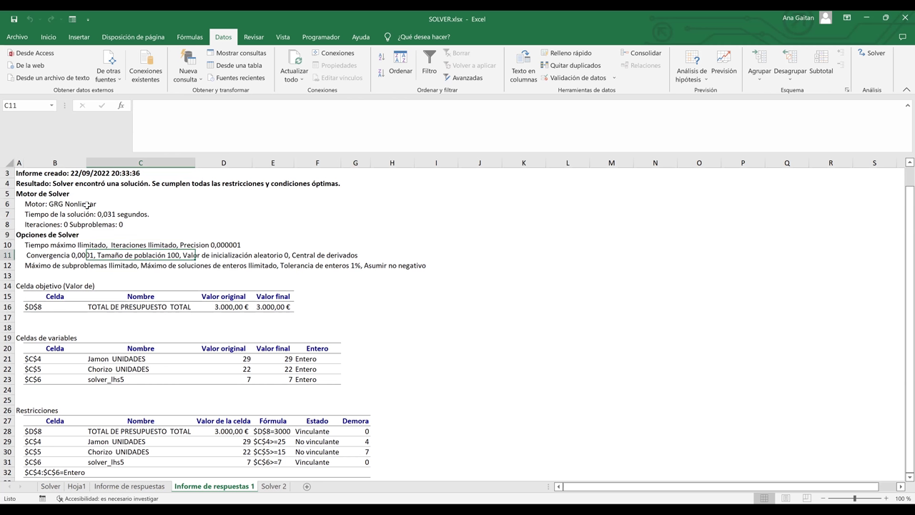
{"action": "key", "text": "Down"}
{"action": "key", "text": "Down"}
{"action": "key", "text": "Up"}
{"action": "key", "text": "Up"}
{"action": "key", "text": "Up"}
{"action": "key", "text": "Up"}
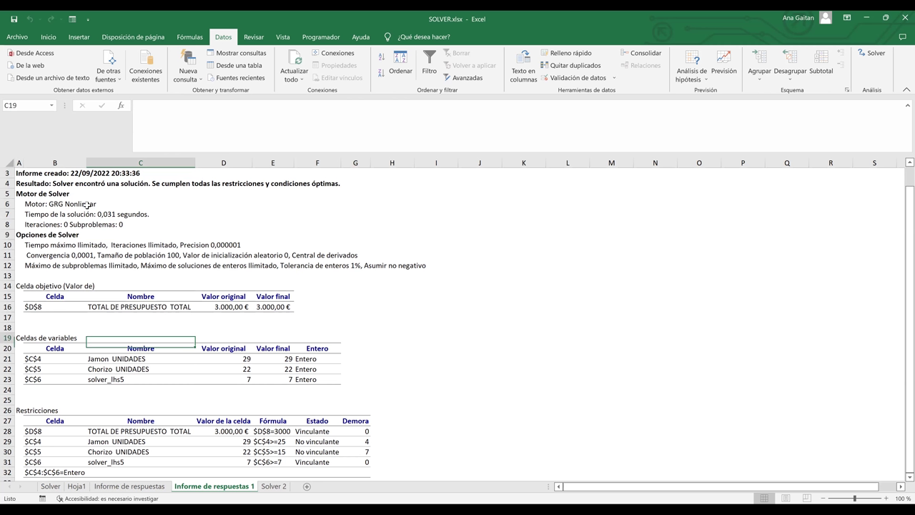
{"action": "key", "text": "Down"}
{"action": "key", "text": "Down"}
{"action": "key", "text": "Down"}
{"action": "key", "text": "Down"}
{"action": "key", "text": "Down"}
{"action": "key", "text": "Down"}
{"action": "key", "text": "Down"}
{"action": "key", "text": "Down"}
{"action": "key", "text": "Down"}
{"action": "key", "text": "Down"}
{"action": "key", "text": "Down"}
{"action": "key", "text": "Down"}
{"action": "key", "text": "Down"}
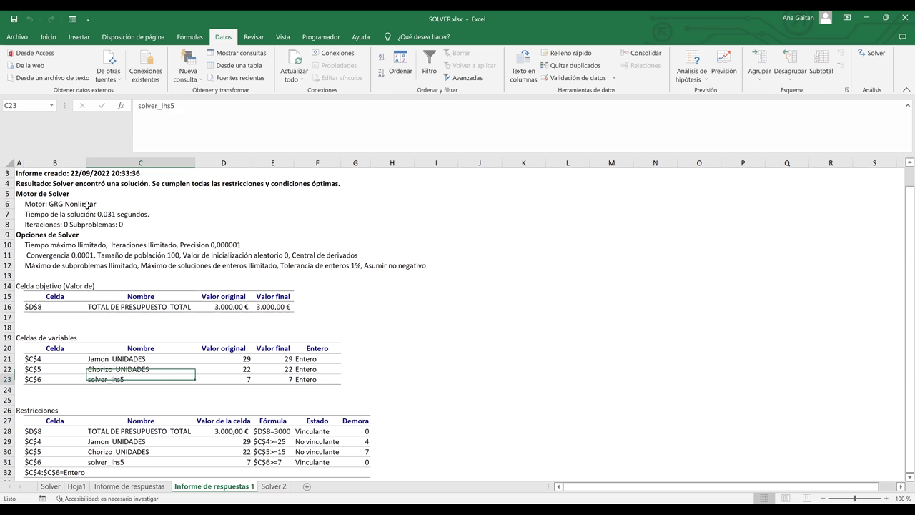
{"action": "key", "text": "Down"}
{"action": "key", "text": "Down"}
{"action": "key", "text": "Down"}
{"action": "key", "text": "Down"}
{"action": "key", "text": "Down"}
{"action": "key", "text": "Down"}
{"action": "key", "text": "Down"}
{"action": "key", "text": "Down"}
{"action": "key", "text": "Down"}
{"action": "key", "text": "Down"}
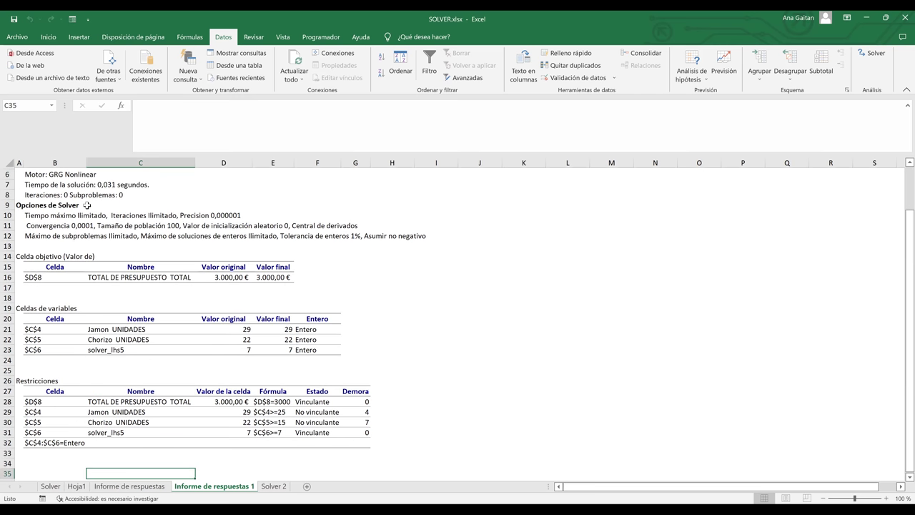
{"action": "key", "text": "Down"}
{"action": "key", "text": "Down"}
{"action": "key", "text": "Down"}
{"action": "key", "text": "Down"}
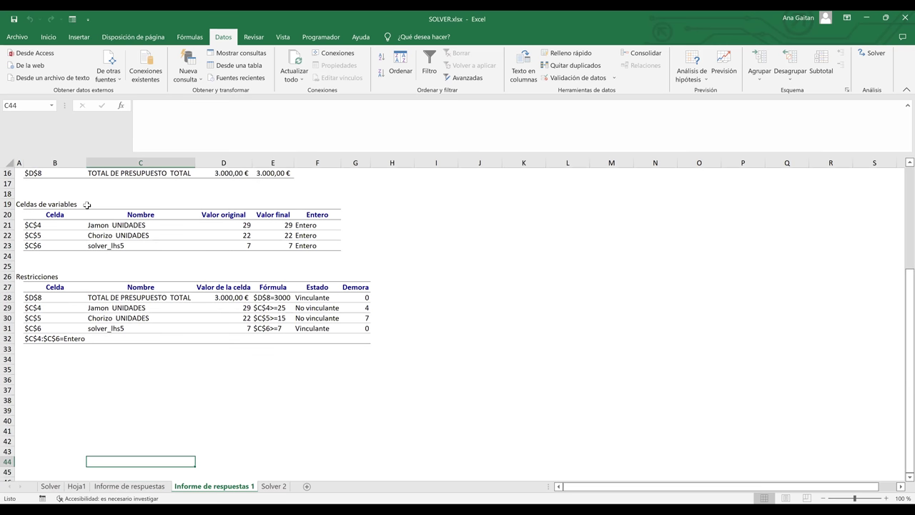
- Review the report in reverse, from below the constraints table up to the heading in row 1
{"action": "key", "text": "Up"}
{"action": "key", "text": "Up"}
{"action": "key", "text": "Up"}
{"action": "key", "text": "Up"}
{"action": "key", "text": "Up"}
{"action": "key", "text": "Up"}
{"action": "key", "text": "Up"}
{"action": "key", "text": "Up"}
{"action": "key", "text": "Up"}
{"action": "key", "text": "Up"}
{"action": "key", "text": "Up"}
{"action": "key", "text": "Up"}
{"action": "key", "text": "Up"}
{"action": "key", "text": "Up"}
{"action": "key", "text": "Up"}
{"action": "key", "text": "Up"}
{"action": "key", "text": "Up"}
{"action": "key", "text": "Up"}
{"action": "key", "text": "Up"}
{"action": "key", "text": "Up"}
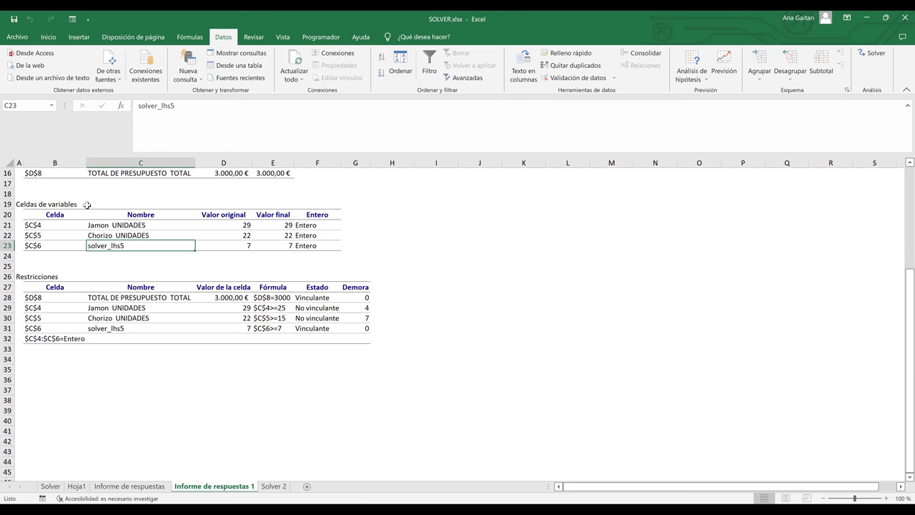
{"action": "key", "text": "Up"}
{"action": "key", "text": "Up"}
{"action": "key", "text": "Up"}
{"action": "key", "text": "Up"}
{"action": "key", "text": "Up"}
{"action": "key", "text": "Up"}
{"action": "key", "text": "Up"}
{"action": "key", "text": "Up"}
{"action": "key", "text": "Up"}
{"action": "key", "text": "Up"}
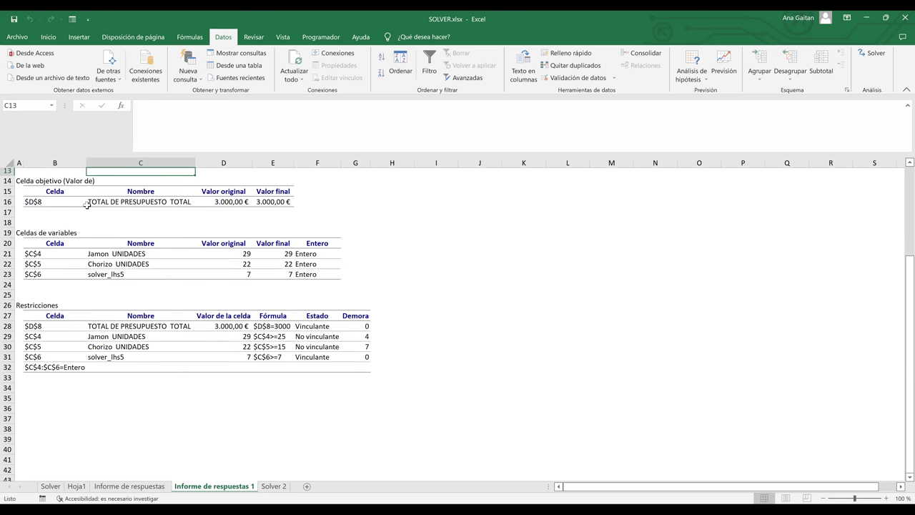
{"action": "key", "text": "Up"}
{"action": "key", "text": "Up"}
{"action": "key", "text": "Up"}
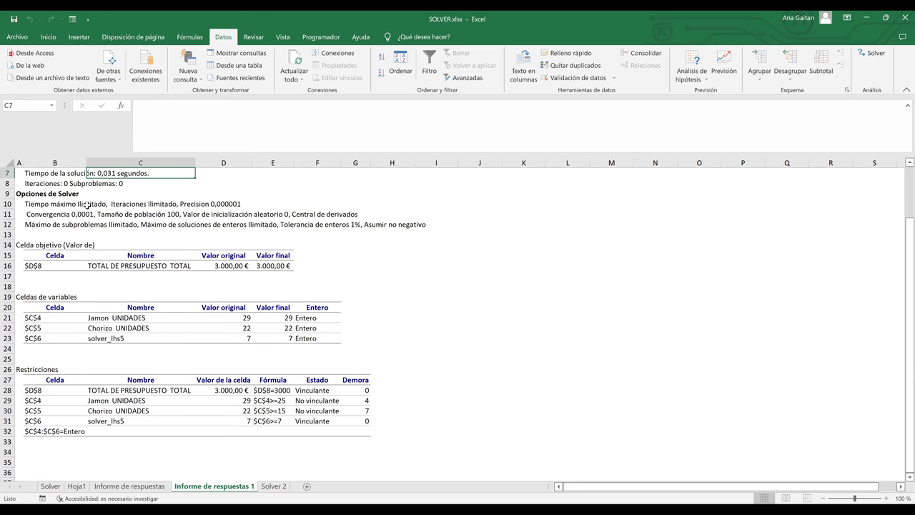
{"action": "key", "text": "Up"}
{"action": "key", "text": "Up"}
{"action": "key", "text": "Up"}
{"action": "key", "text": "Up"}
{"action": "key", "text": "Up"}
{"action": "key", "text": "Up"}
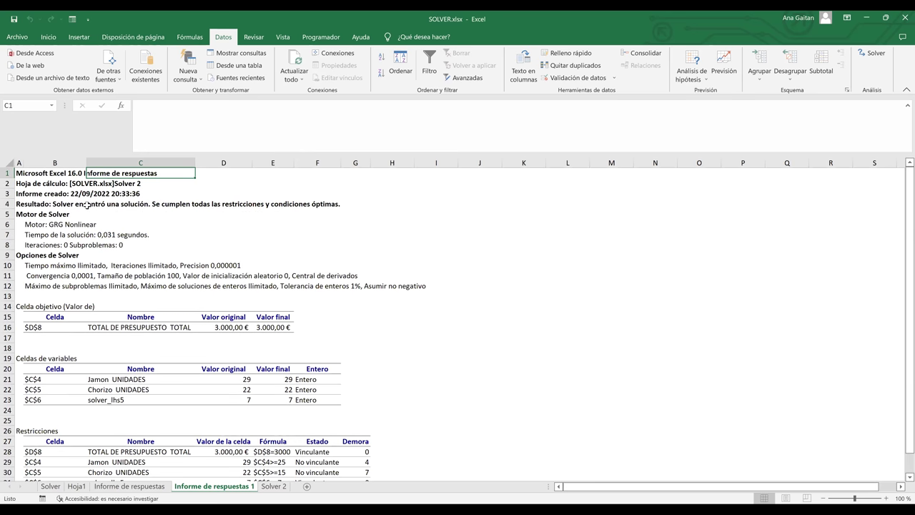
- Check the report's Solver engine, options and target cell once more, down to the Celdas de variables table
{"action": "key", "text": "Down"}
{"action": "key", "text": "Down"}
{"action": "key", "text": "Down"}
{"action": "key", "text": "Down"}
{"action": "key", "text": "Down"}
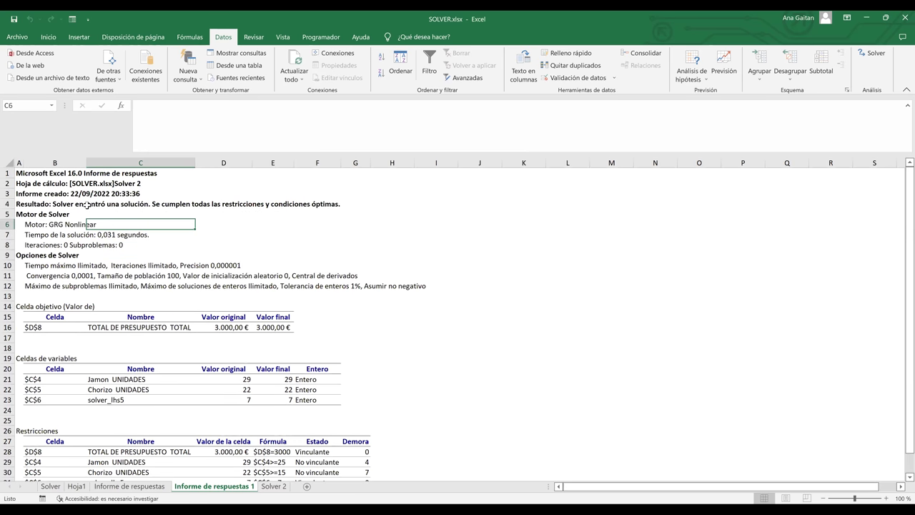
{"action": "key", "text": "Down"}
{"action": "key", "text": "Down"}
{"action": "key", "text": "Down"}
{"action": "key", "text": "Down"}
{"action": "key", "text": "Down"}
{"action": "key", "text": "Down"}
{"action": "key", "text": "Down"}
{"action": "key", "text": "Down"}
{"action": "key", "text": "Down"}
{"action": "key", "text": "Down"}
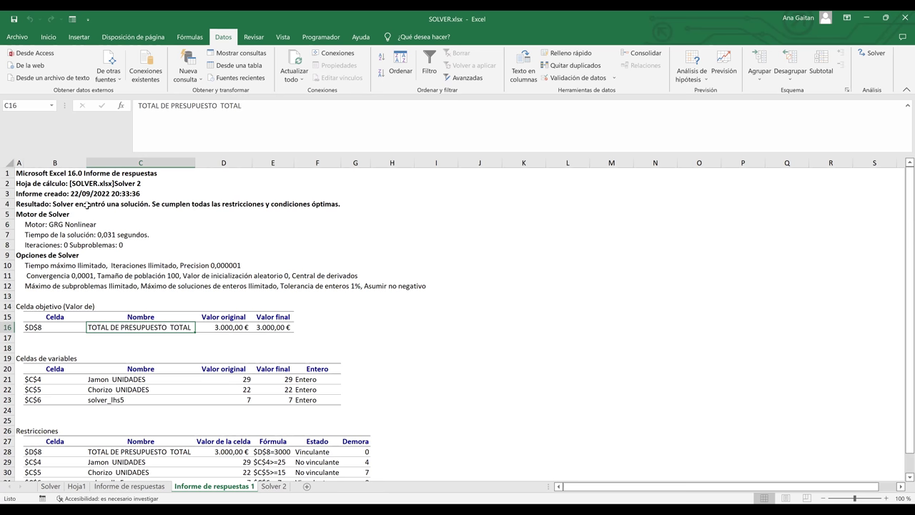
{"action": "key", "text": "Down"}
{"action": "key", "text": "Down"}
{"action": "key", "text": "Down"}
{"action": "key", "text": "Down"}
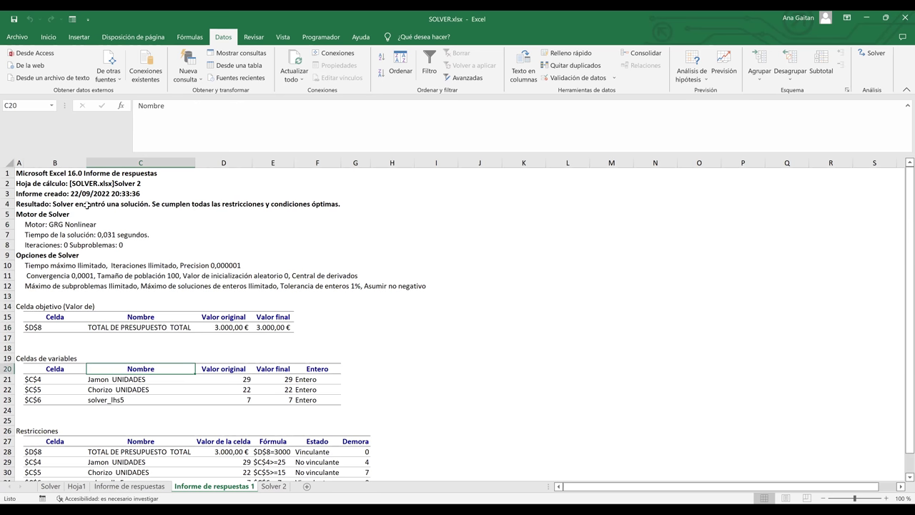
{"action": "left_click", "coordinate": [465, 350]}
- Compare the order table and restrictions on Solver 2 with the figures in Informe de respuestas 1
{"action": "left_click", "coordinate": [269, 491]}
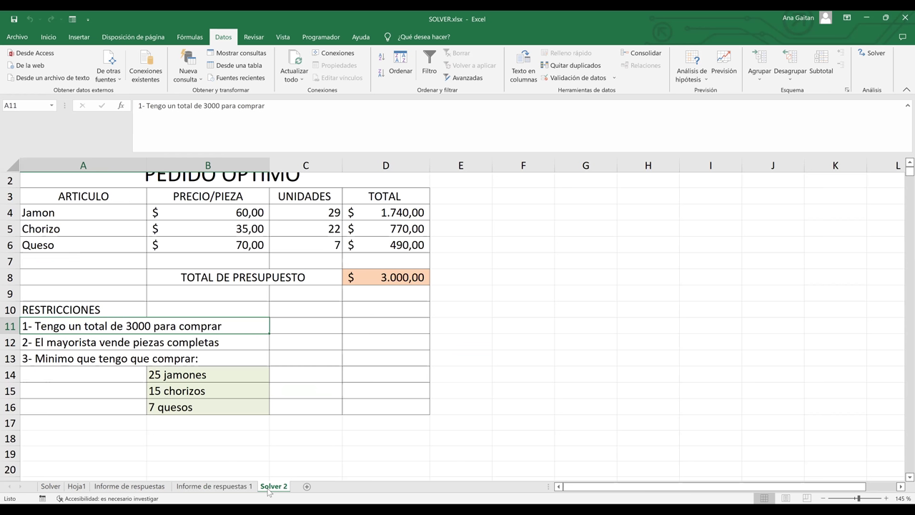
{"action": "left_click", "coordinate": [214, 486]}
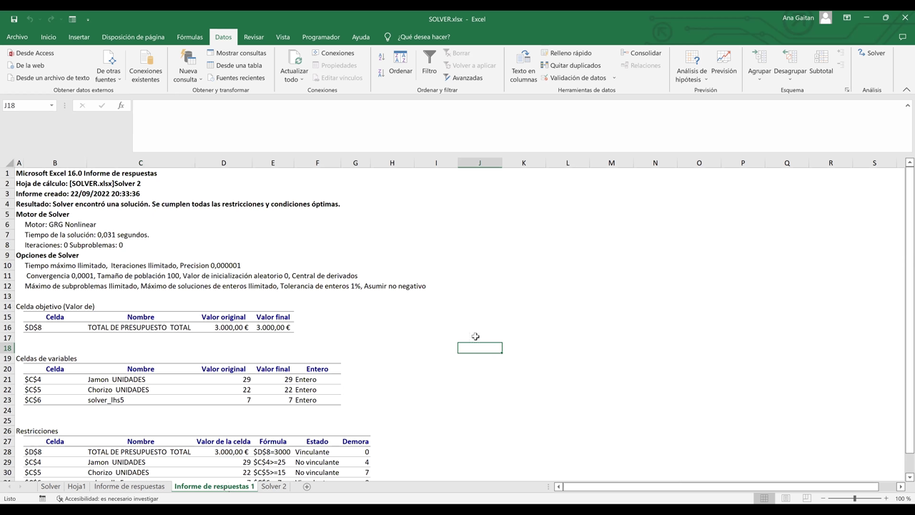
{"action": "left_click", "coordinate": [272, 489]}
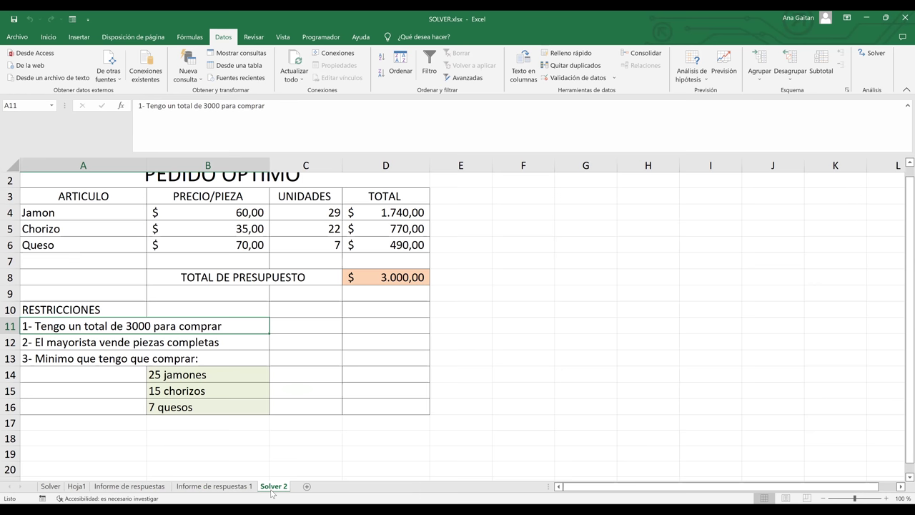
{"action": "left_click", "coordinate": [375, 332]}
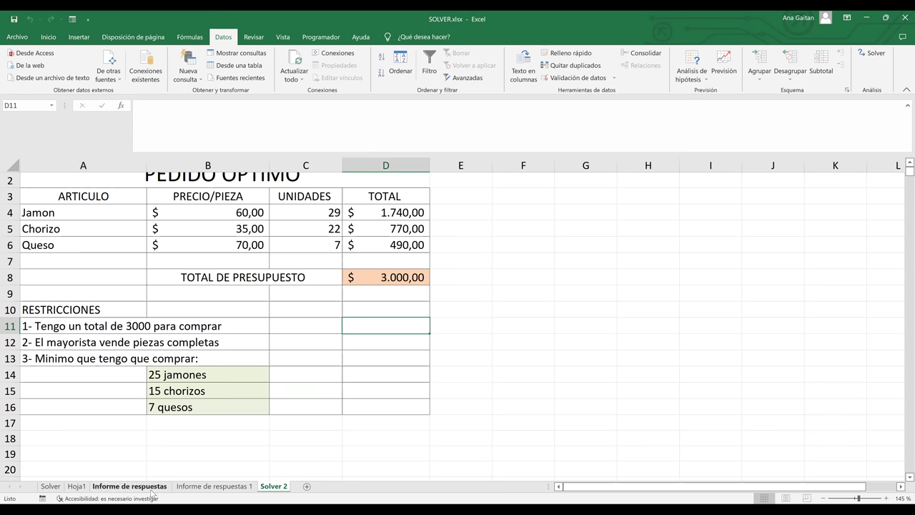
{"action": "left_click", "coordinate": [152, 491]}
{"action": "left_click", "coordinate": [206, 491]}
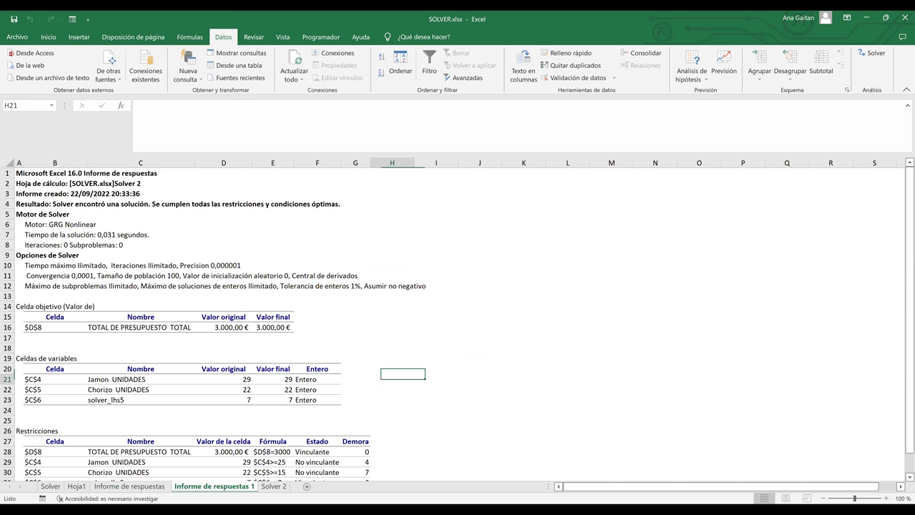
- On Hoja1, inspect the solved product units and the TOTAL GENERAL formula in F18, and open the sheet's Solver parameters
{"action": "left_click", "coordinate": [100, 492]}
{"action": "left_click", "coordinate": [73, 488]}
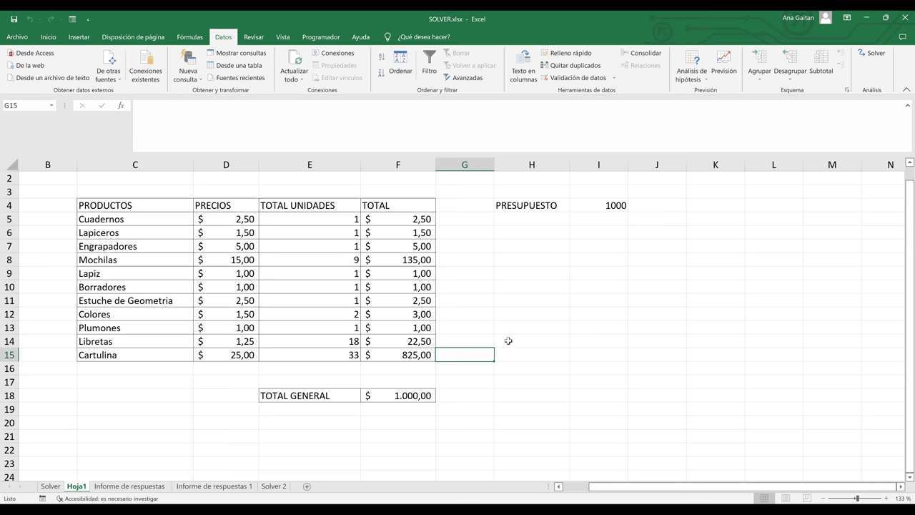
{"action": "left_click", "coordinate": [343, 219]}
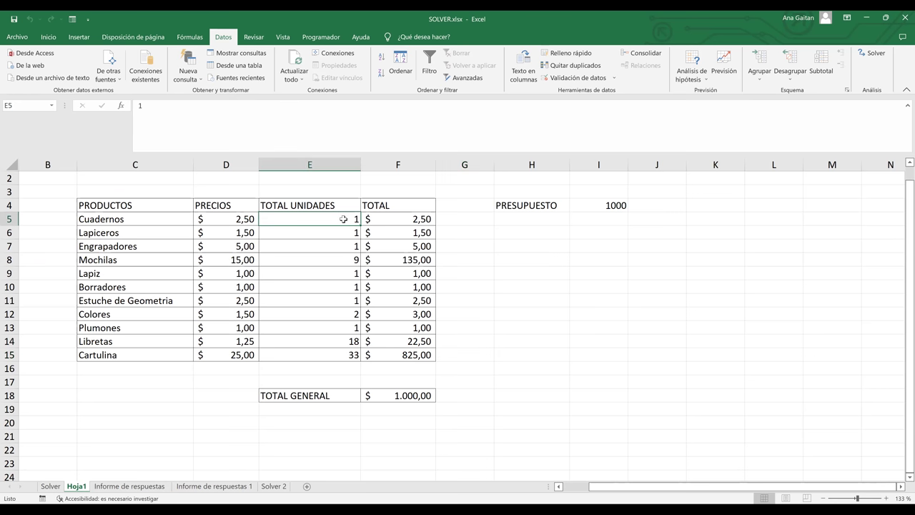
{"action": "left_click", "coordinate": [343, 232]}
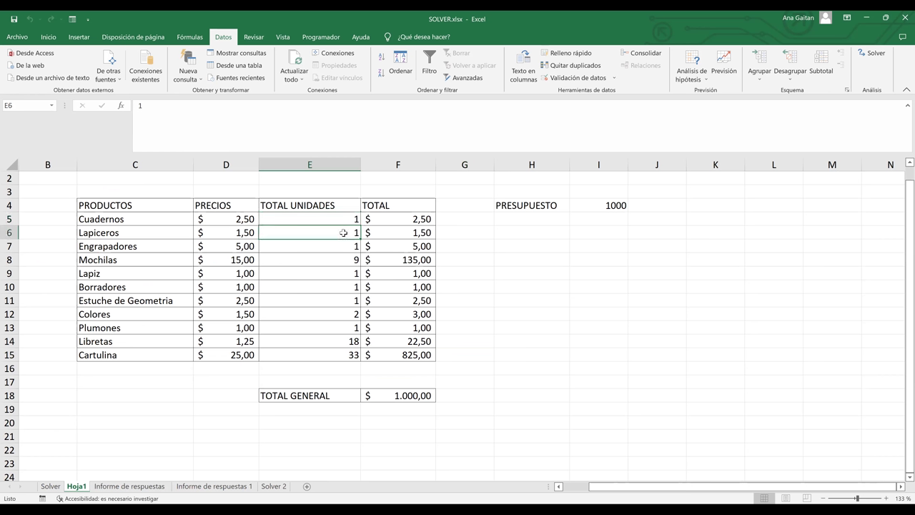
{"action": "left_click", "coordinate": [412, 397]}
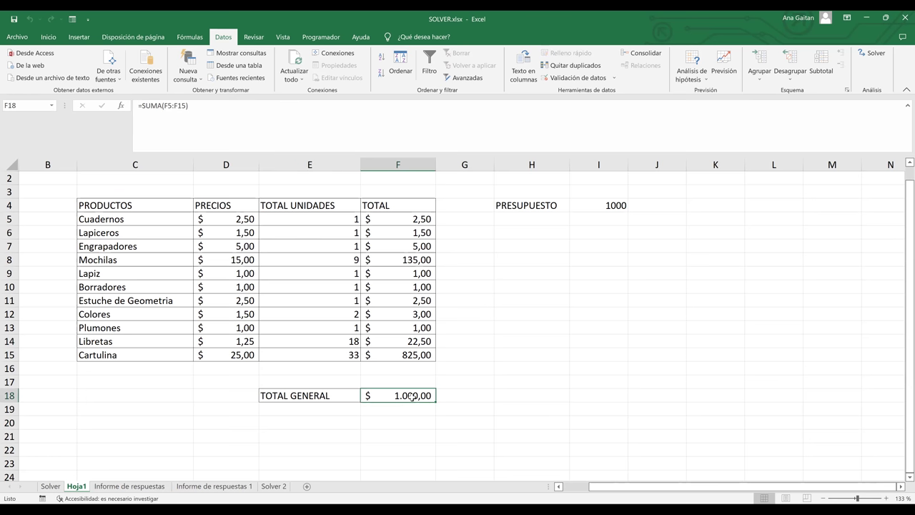
{"action": "left_click", "coordinate": [883, 55]}
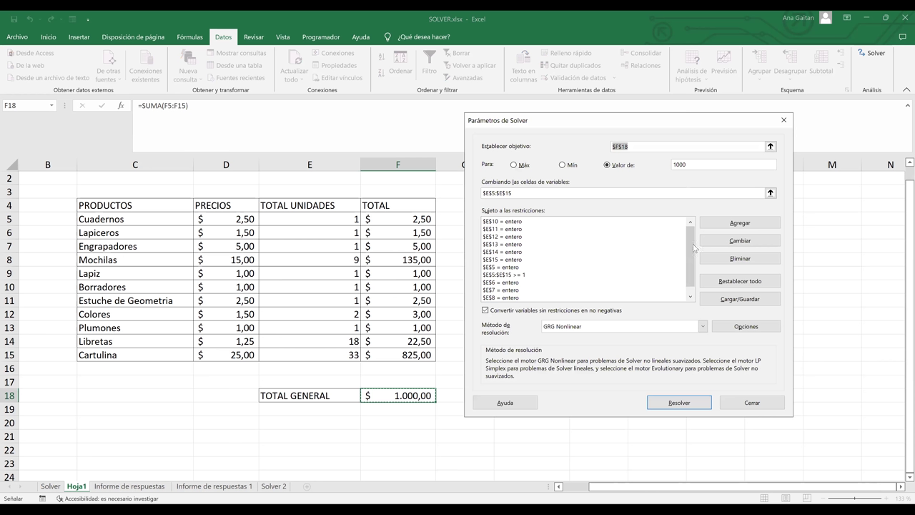
- Review the Solver restrictions and delete the $E$5:$E$15 >= 1 restriction
{"action": "scroll", "coordinate": [691, 275], "scroll_direction": "down", "scroll_amount": 1}
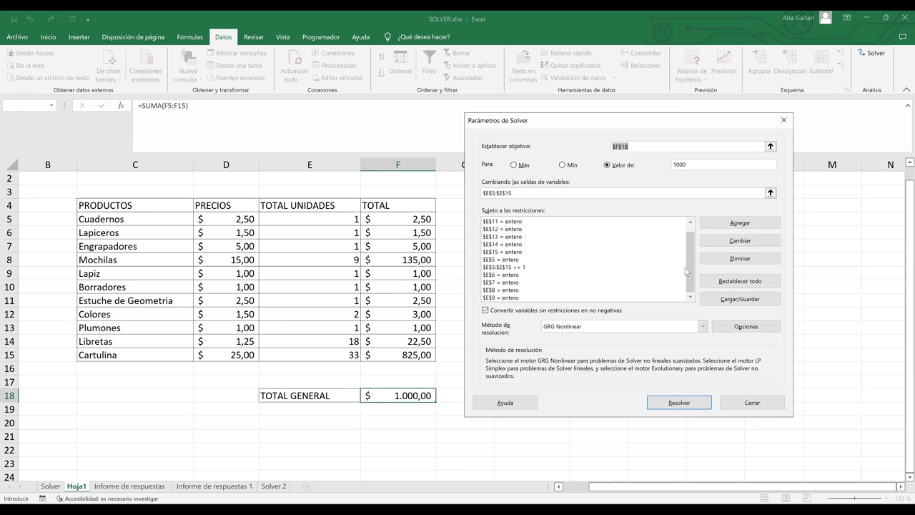
{"action": "mouse_move", "coordinate": [692, 270]}
{"action": "left_mouse_down"}
{"action": "mouse_move", "coordinate": [697, 251]}
{"action": "mouse_move", "coordinate": [690, 281]}
{"action": "mouse_move", "coordinate": [694, 252]}
{"action": "mouse_move", "coordinate": [693, 279]}
{"action": "mouse_move", "coordinate": [692, 262]}
{"action": "left_mouse_up"}
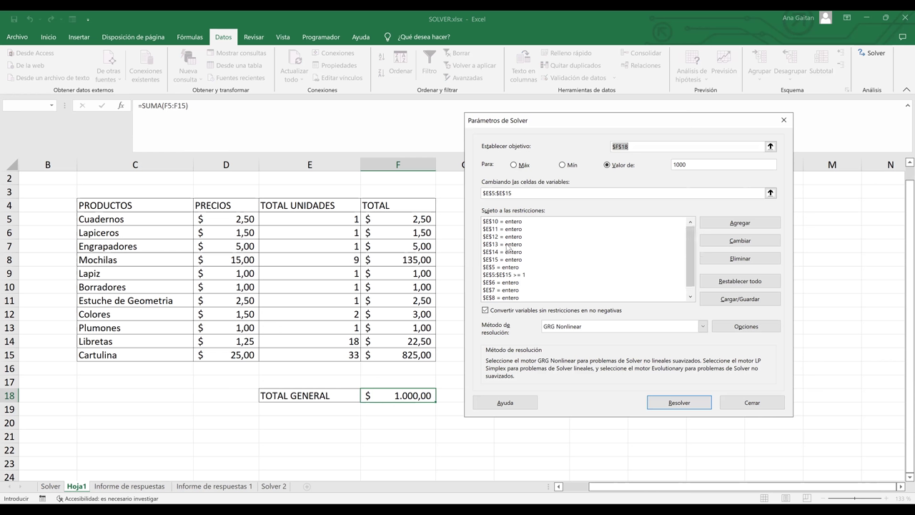
{"action": "left_click_drag", "start_coordinate": [691, 265], "coordinate": [691, 252]}
{"action": "left_click_drag", "start_coordinate": [693, 251], "coordinate": [692, 262]}
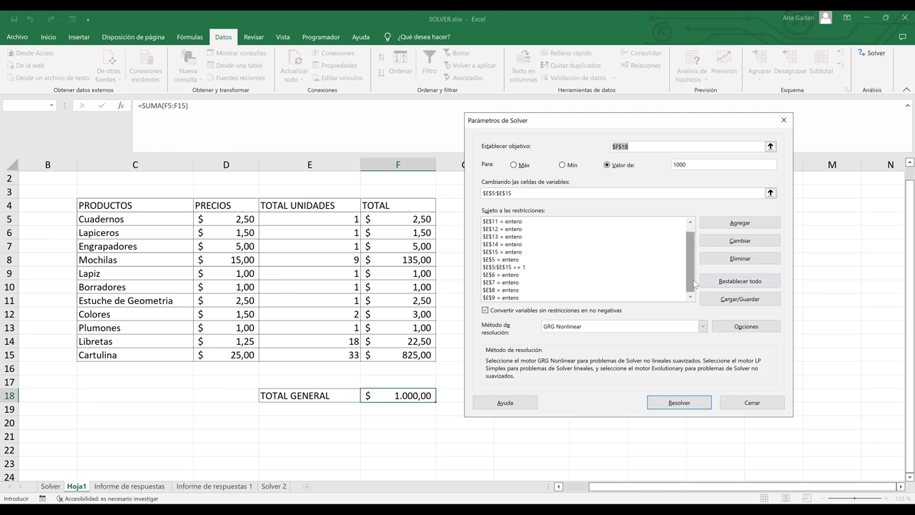
{"action": "left_click", "coordinate": [504, 267]}
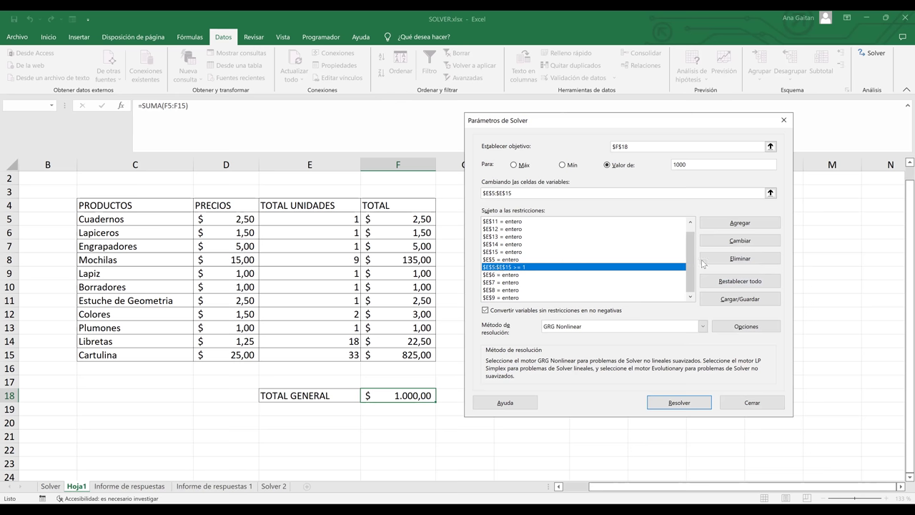
{"action": "left_click", "coordinate": [737, 262]}
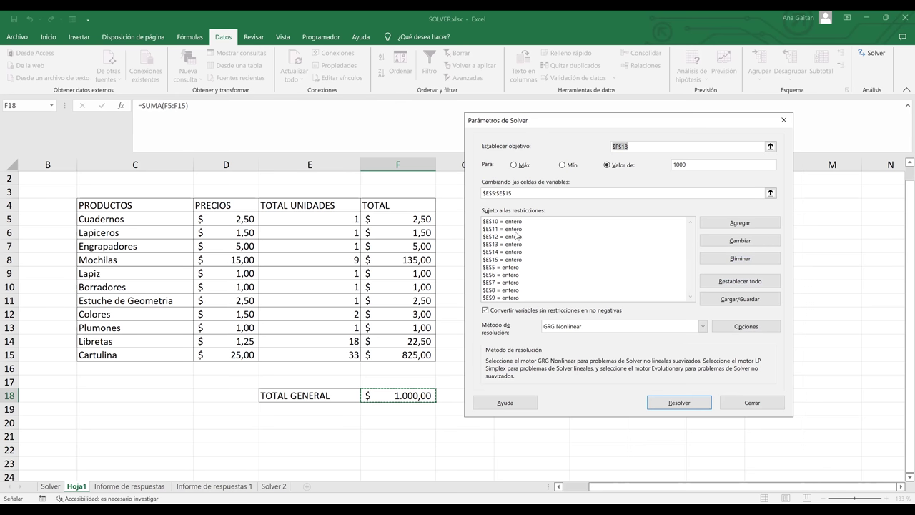
- Go through the remaining integer restrictions in the Solver parameters, from $E$10 to $E$9
{"action": "left_click", "coordinate": [515, 231]}
{"action": "key", "text": "Down"}
{"action": "key", "text": "Down"}
{"action": "key", "text": "End"}
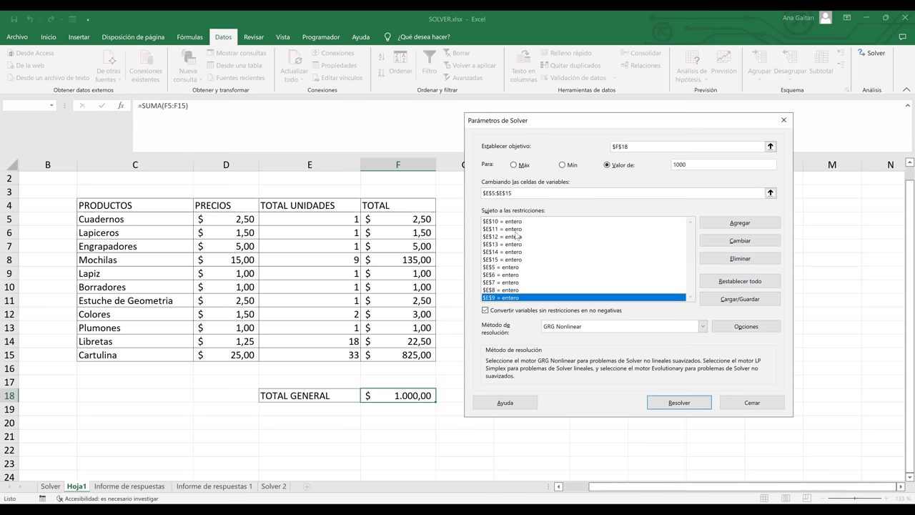
{"action": "key", "text": "Up"}
{"action": "key", "text": "Up"}
{"action": "key", "text": "Up"}
{"action": "key", "text": "Up"}
{"action": "key", "text": "Up"}
{"action": "key", "text": "Up"}
{"action": "key", "text": "Up"}
{"action": "key", "text": "Up"}
{"action": "key", "text": "Up"}
{"action": "key", "text": "Up"}
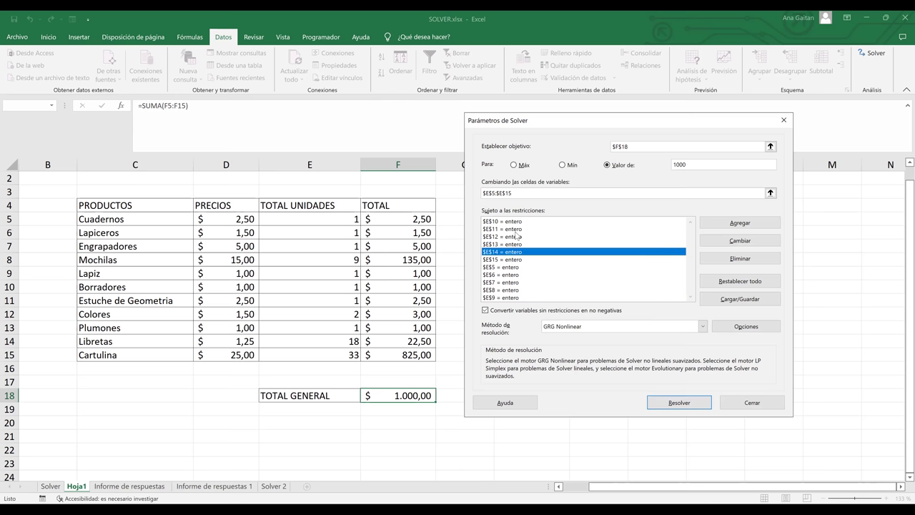
{"action": "key", "text": "Down"}
{"action": "key", "text": "End"}
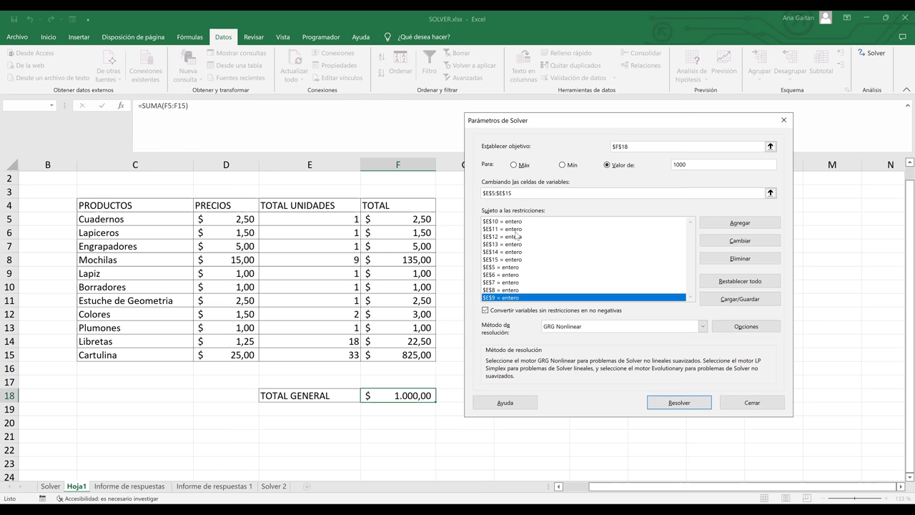
{"action": "key", "text": "Up"}
{"action": "key", "text": "Up"}
{"action": "key", "text": "Up"}
{"action": "key", "text": "Up"}
{"action": "key", "text": "Up"}
{"action": "key", "text": "Up"}
{"action": "key", "text": "Up"}
{"action": "key", "text": "Up"}
{"action": "key", "text": "Up"}
{"action": "key", "text": "Up"}
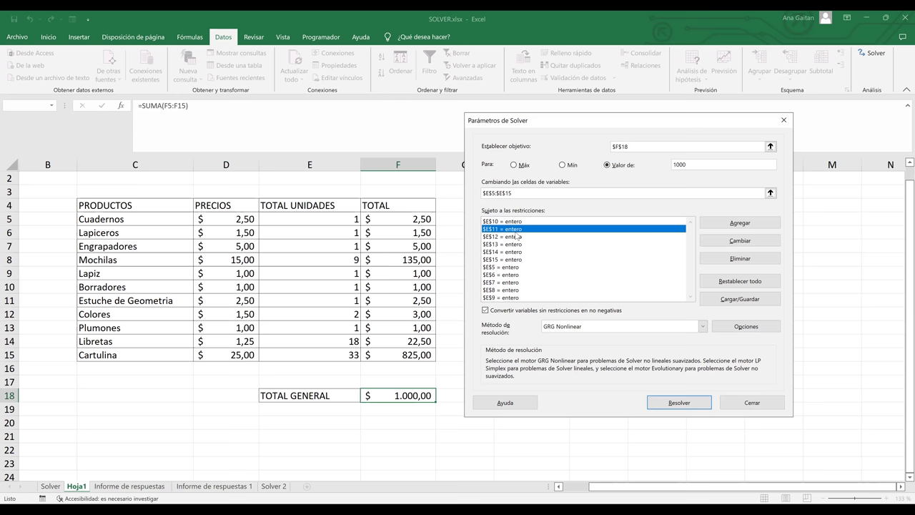
{"action": "key", "text": "Down"}
{"action": "key", "text": "Down"}
{"action": "key", "text": "Down"}
{"action": "key", "text": "Up"}
{"action": "key", "text": "Up"}
{"action": "key", "text": "Down"}
{"action": "key", "text": "Down"}
{"action": "key", "text": "Down"}
{"action": "key", "text": "Down"}
{"action": "key", "text": "Down"}
{"action": "key", "text": "End"}
{"action": "left_click", "coordinate": [744, 223]}
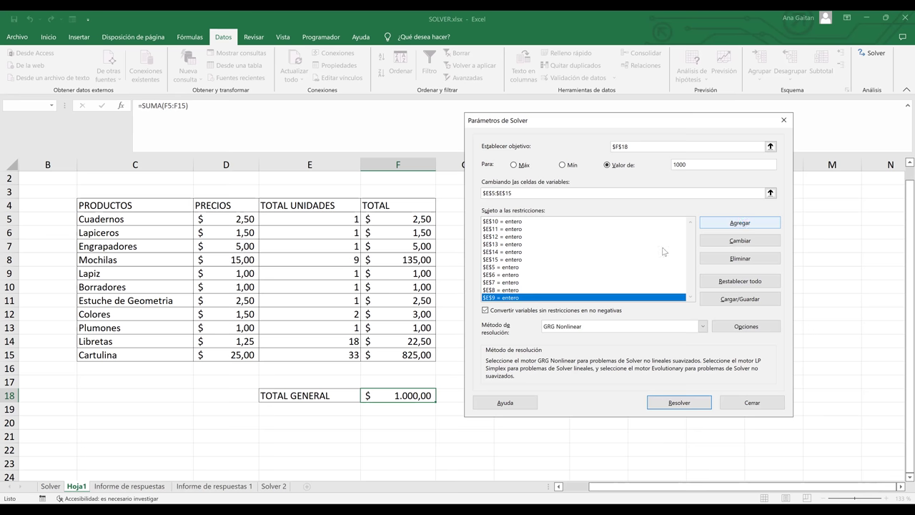
{"action": "left_click_drag", "start_coordinate": [659, 239], "coordinate": [734, 250]}
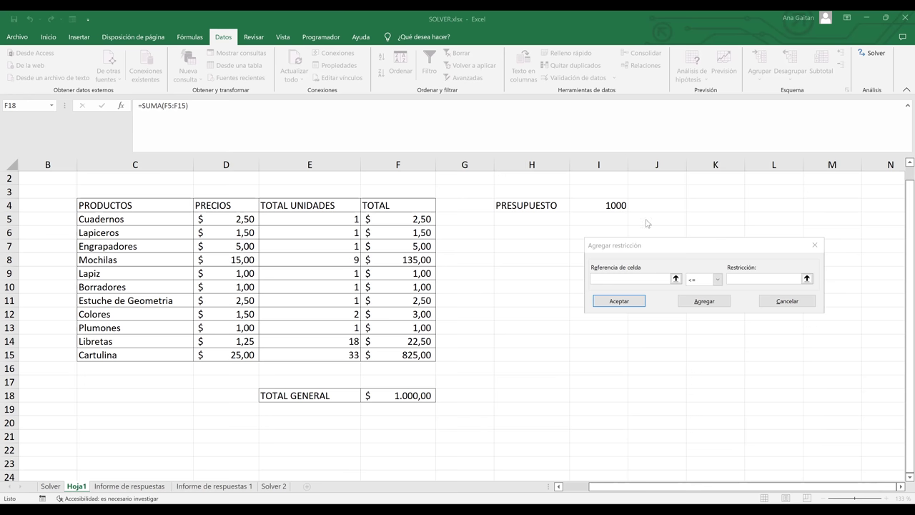
{"action": "key", "text": "Escape"}
- Close the Solver parameters and copy the product names from C5:C15 into the range starting at H7
{"action": "left_click", "coordinate": [856, 132]}
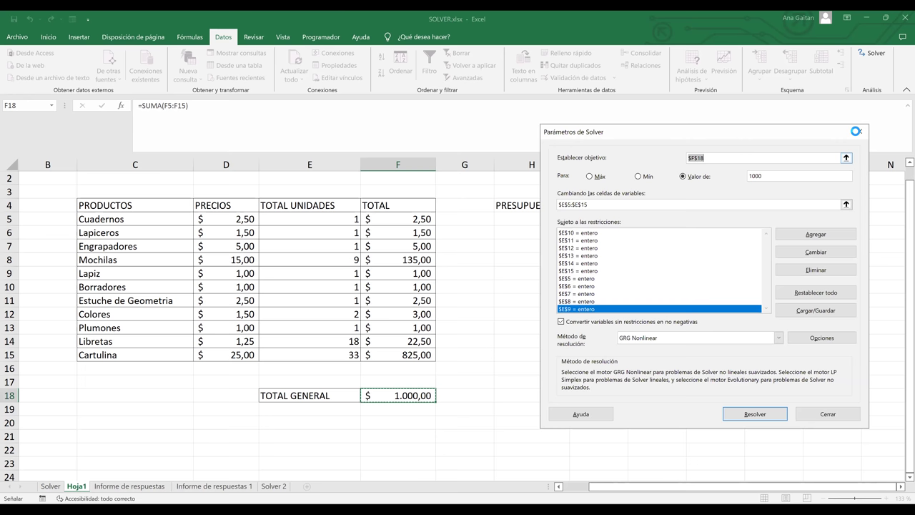
{"action": "left_click", "coordinate": [138, 219]}
{"action": "left_click_drag", "start_coordinate": [153, 264], "coordinate": [165, 352]}
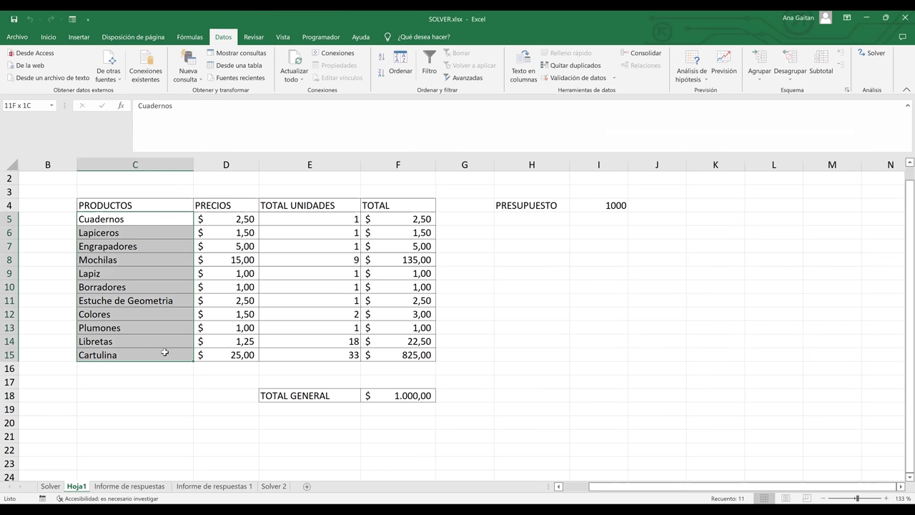
{"action": "key", "text": "ctrl+c"}
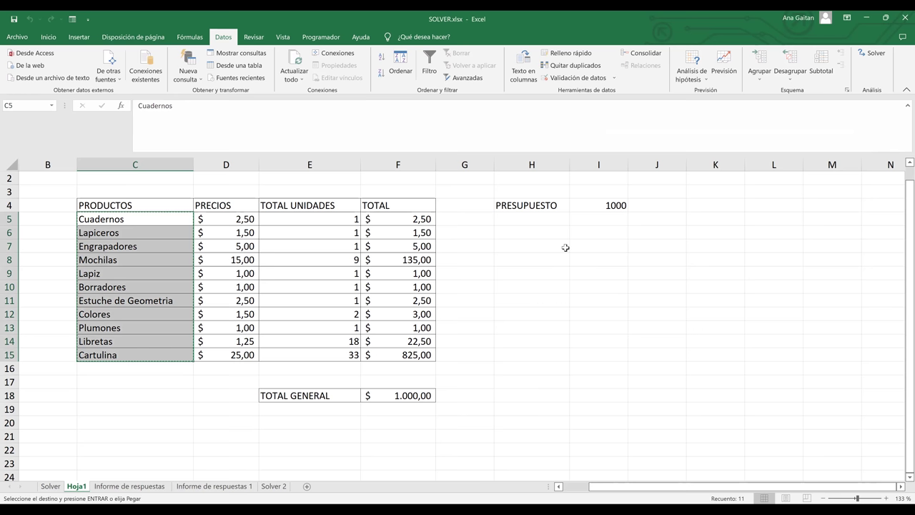
{"action": "left_click", "coordinate": [564, 248]}
{"action": "key", "text": "ctrl+v"}
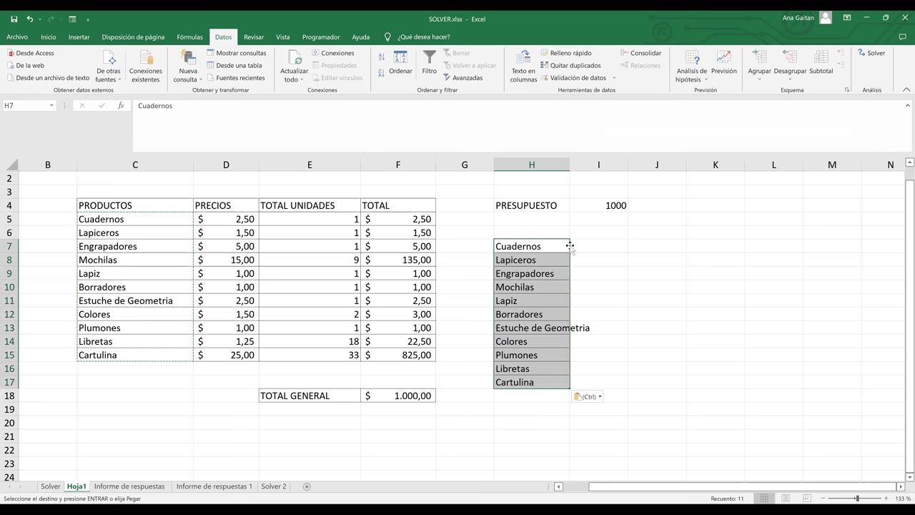
- Fit the width of column H to its longest product name and end the copy mode
{"action": "left_click", "coordinate": [569, 164]}
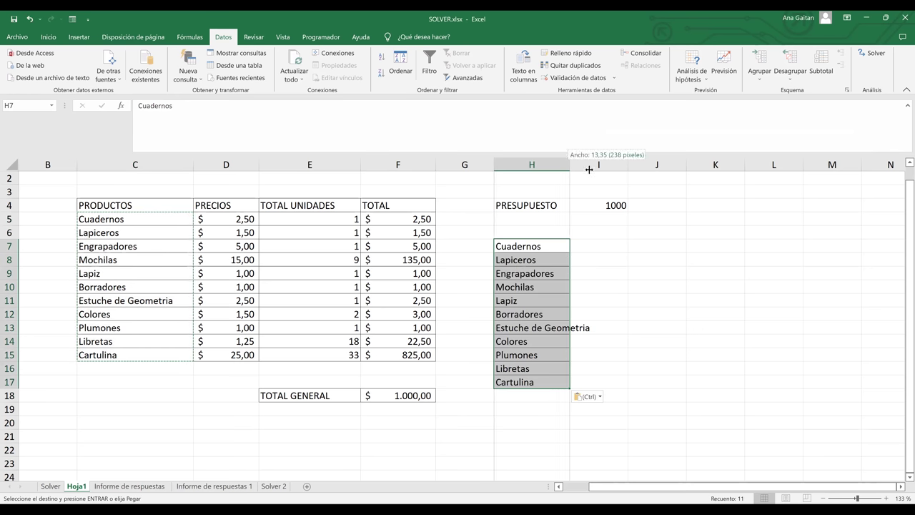
{"action": "double_click", "coordinate": [570, 164]}
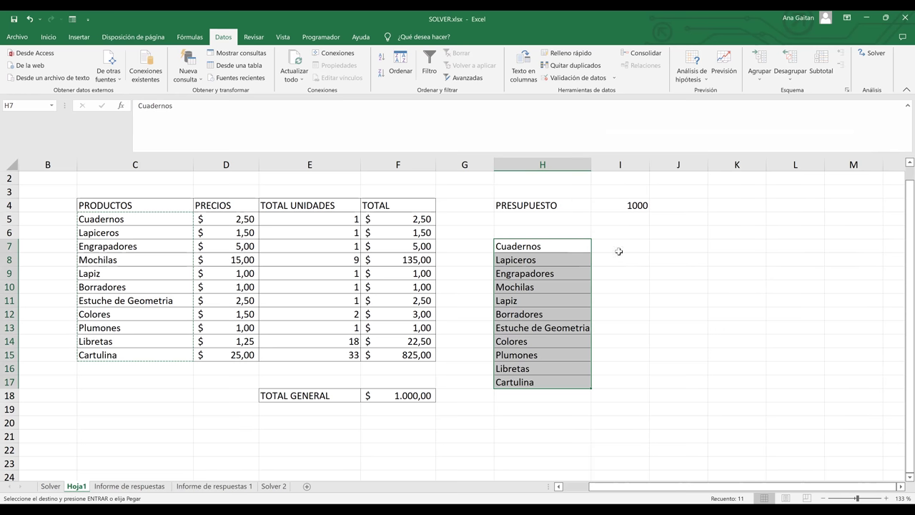
{"action": "left_click", "coordinate": [575, 248]}
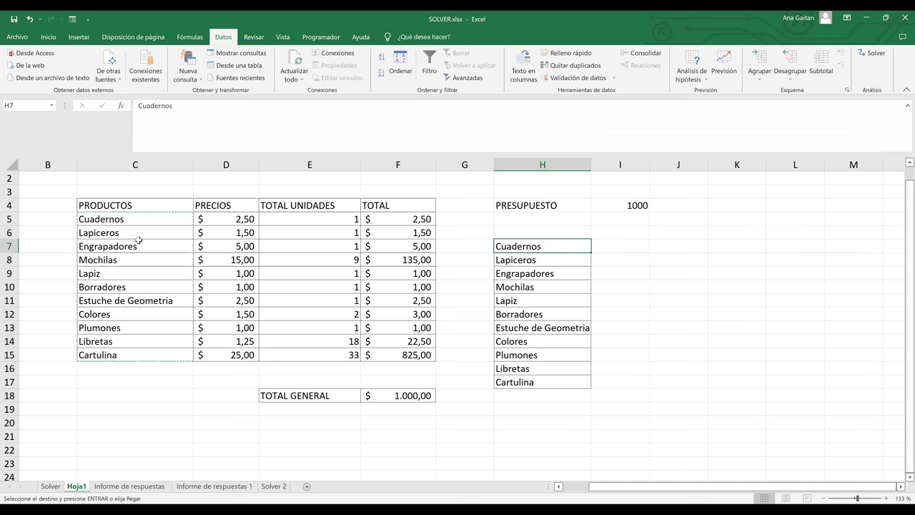
{"action": "key", "text": "Escape"}
- Add the headings Productos in H6 and Cantidades in I6 above the copied product list
{"action": "left_click", "coordinate": [534, 235]}
{"action": "type", "text": "Plroductos"}
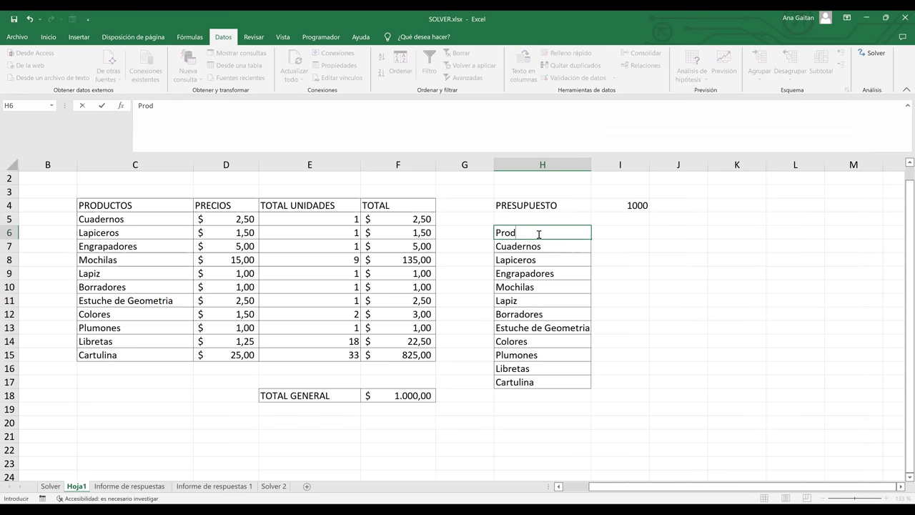
{"action": "left_click", "coordinate": [593, 232]}
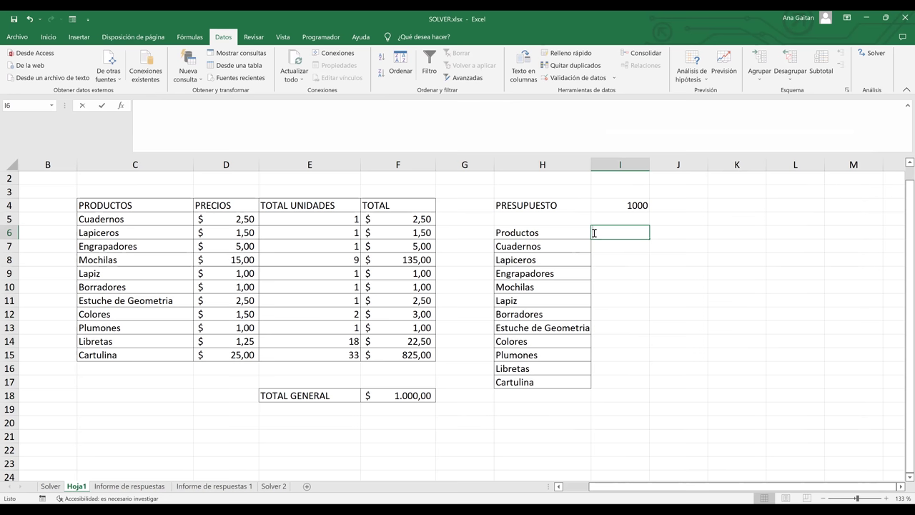
{"action": "type", "text": "Re"}
{"action": "key", "text": "BackSpace"}
{"action": "key", "text": "BackSpace"}
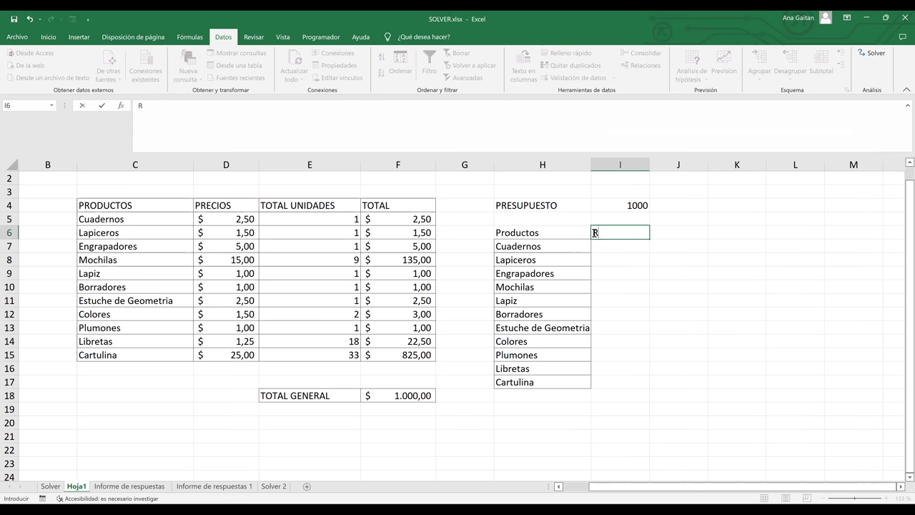
{"action": "type", "text": "Cantidades"}
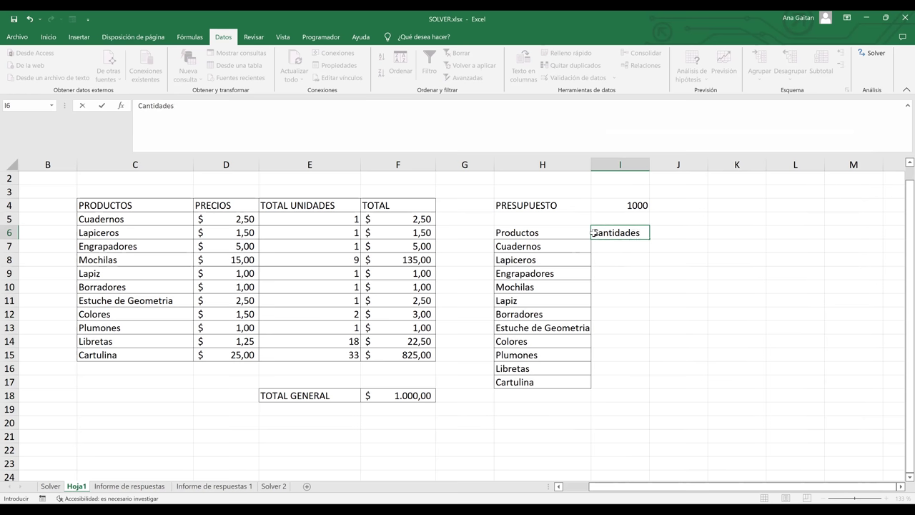
{"action": "key", "text": "Return"}
- Apply all borders to the new product and quantity table in H6:I17
{"action": "left_click", "coordinate": [621, 260]}
{"action": "left_click_drag", "start_coordinate": [587, 234], "coordinate": [627, 379]}
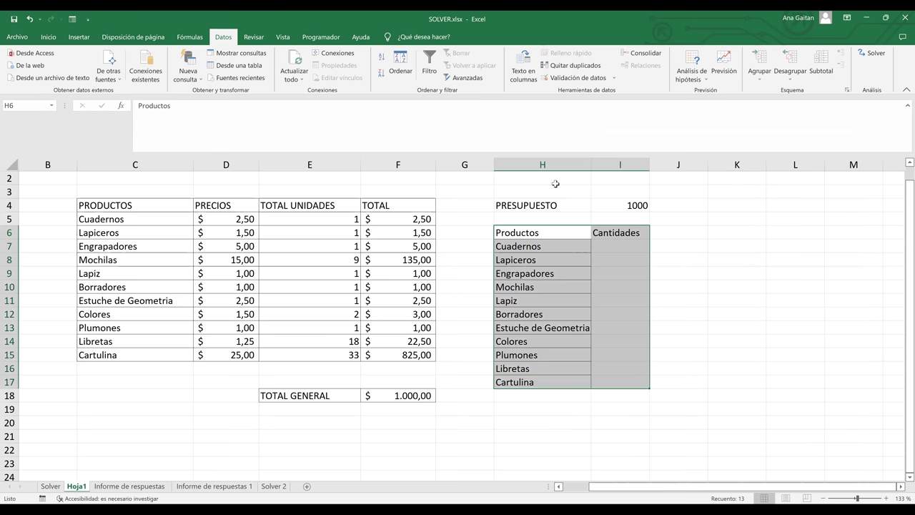
{"action": "left_click", "coordinate": [48, 37]}
{"action": "left_click", "coordinate": [158, 74]}
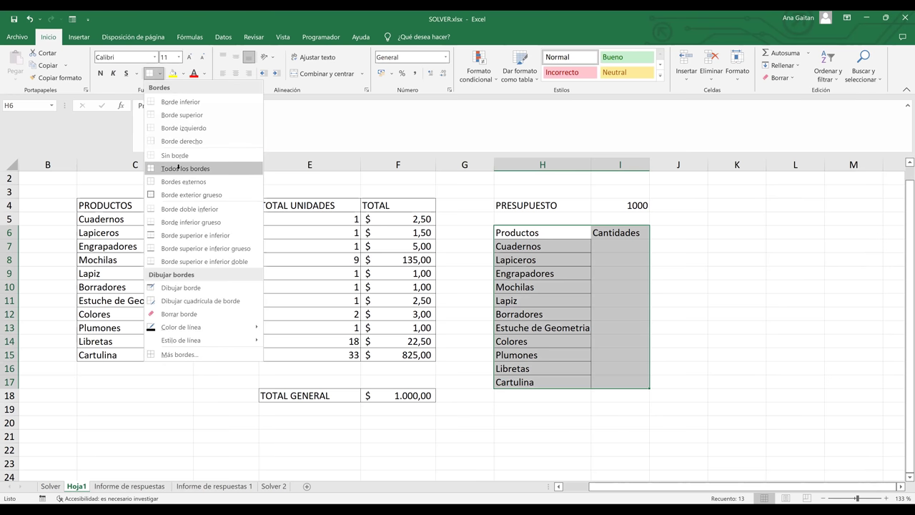
{"action": "left_click", "coordinate": [178, 167]}
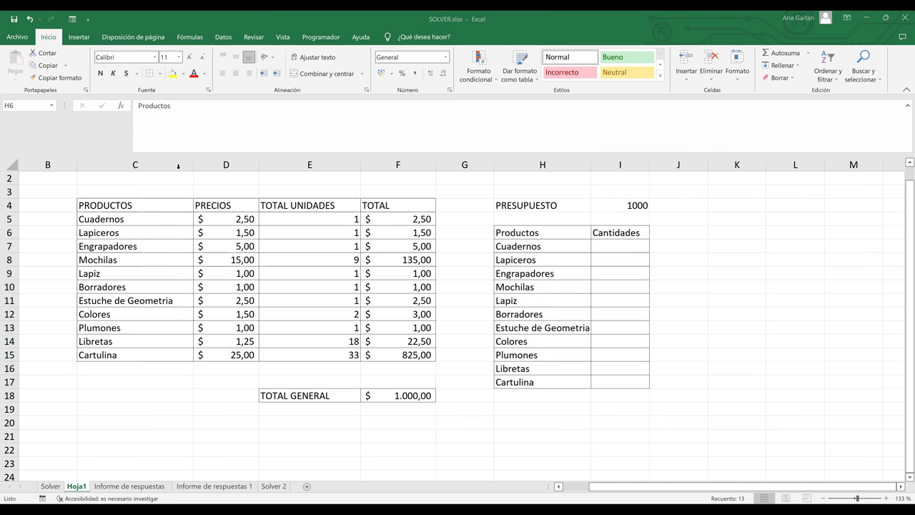
- Enter a quantity of 12 for Cuadernos in I7 and 12 for Lapiceros in I8
{"action": "left_click", "coordinate": [613, 247]}
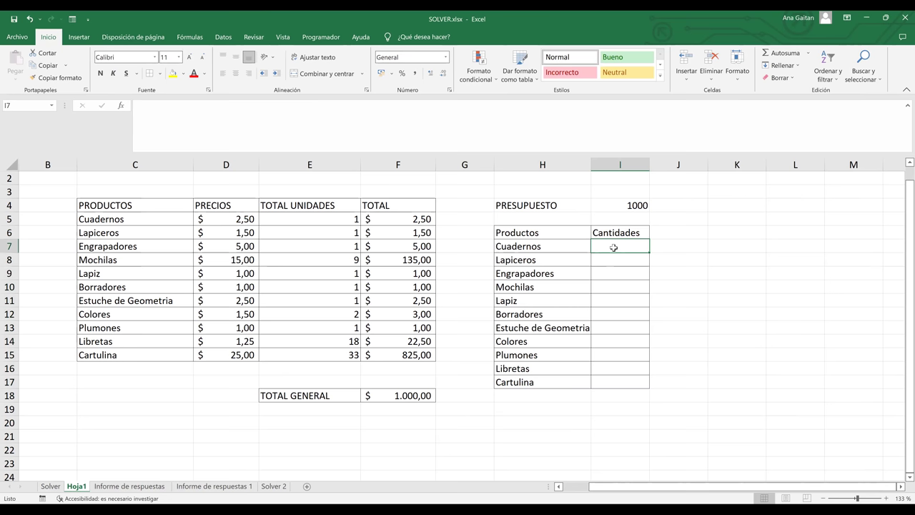
{"action": "type", "text": "1"}
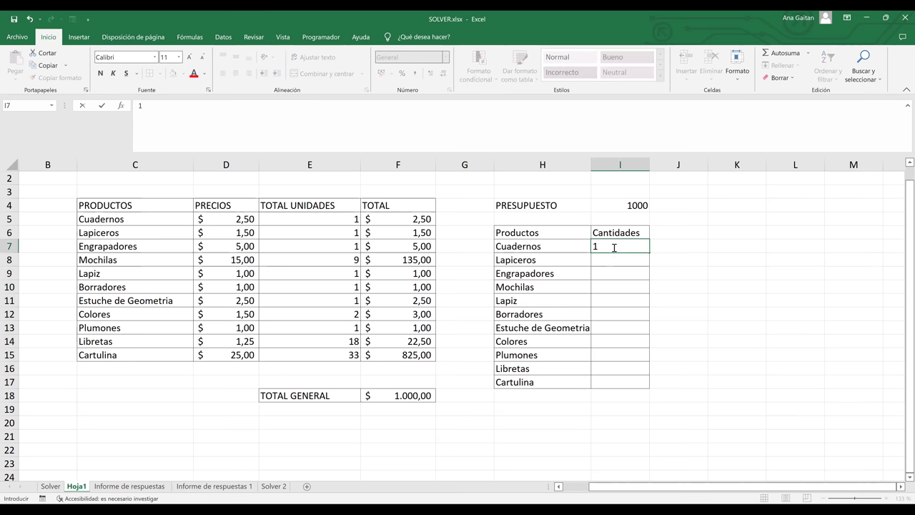
{"action": "type", "text": "2"}
{"action": "key", "text": "Return"}
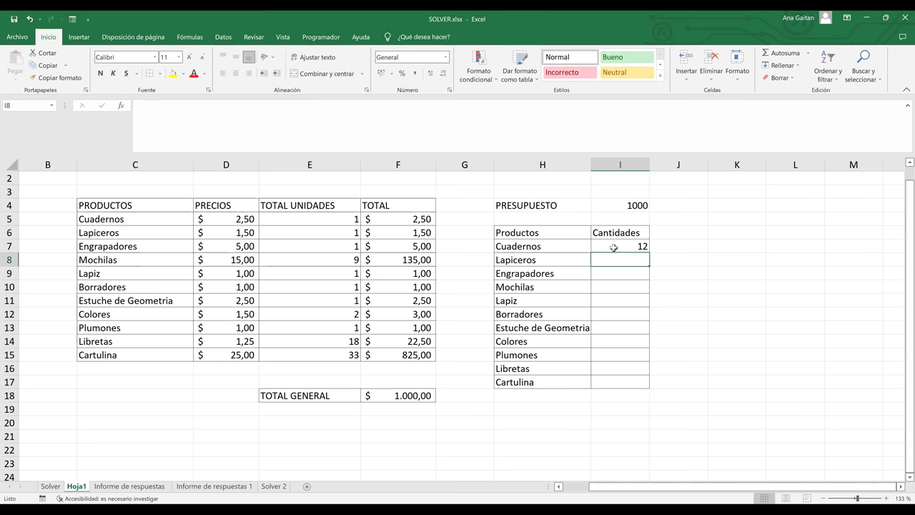
{"action": "type", "text": "12"}
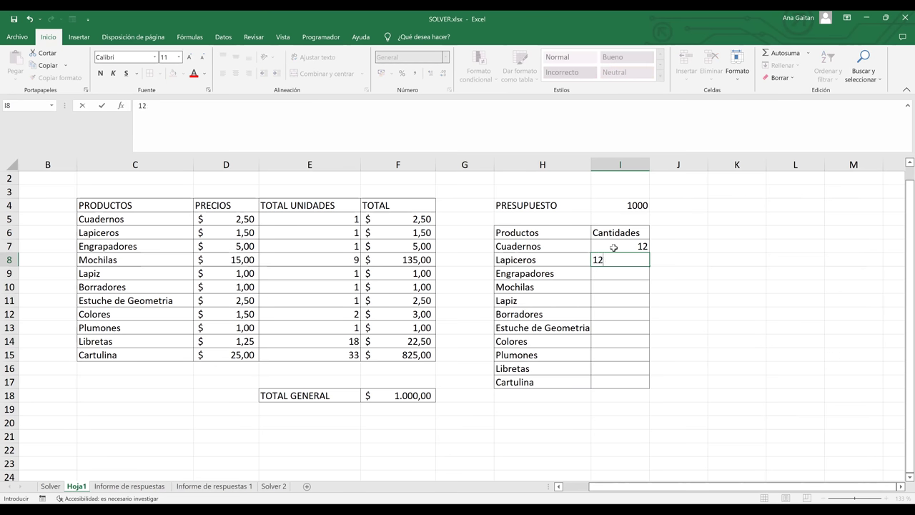
{"action": "key", "text": "Return"}
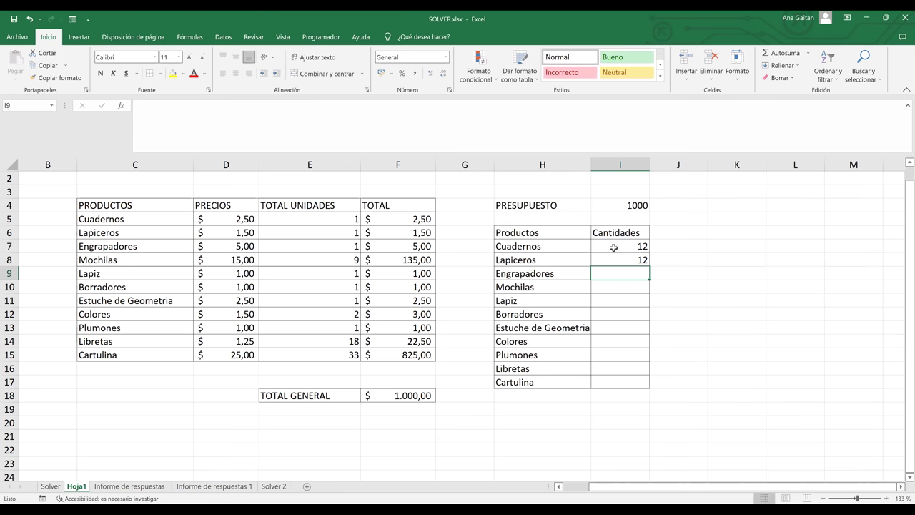
- Enter the quantities 20 for Engrapadores, 30 for Mochilas and 12 for Lapiz in I9:I11
{"action": "type", "text": "15"}
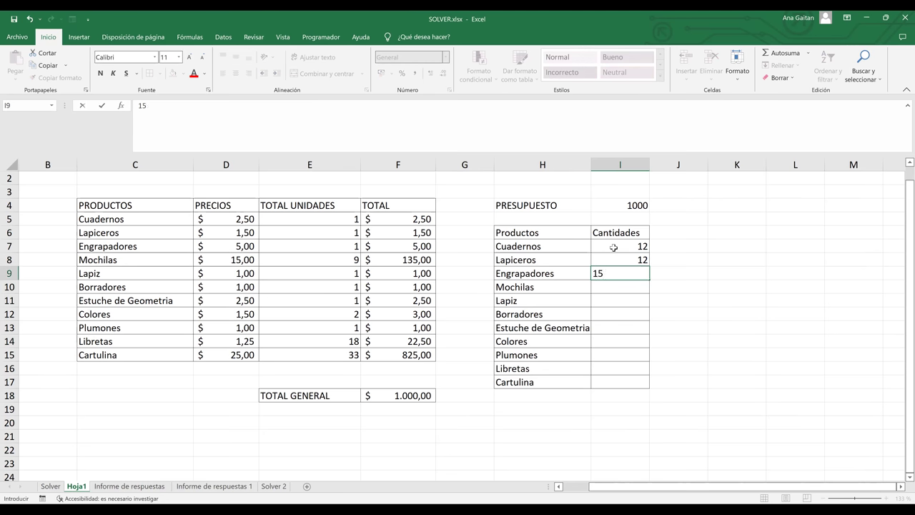
{"action": "key", "text": "BackSpace"}
{"action": "key", "text": "BackSpace"}
{"action": "type", "text": "20"}
{"action": "key", "text": "Return"}
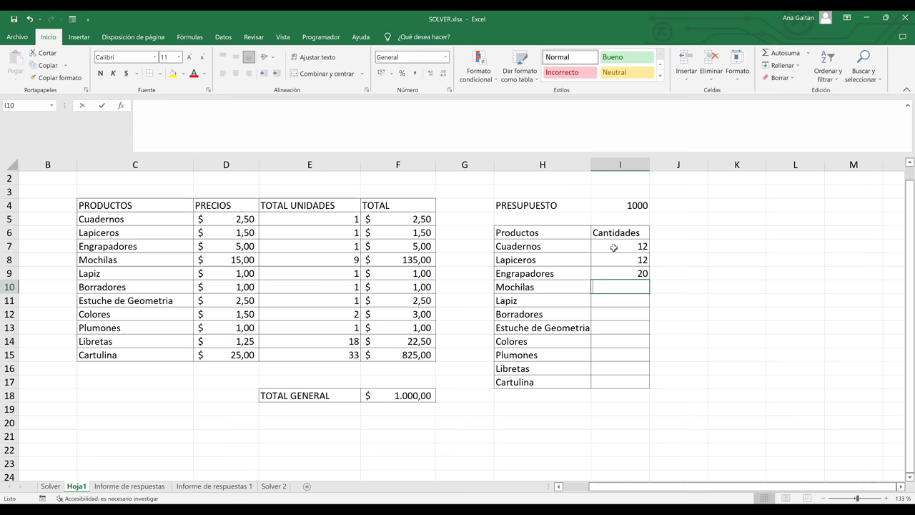
{"action": "type", "text": "3"}
{"action": "type", "text": "0"}
{"action": "key", "text": "Return"}
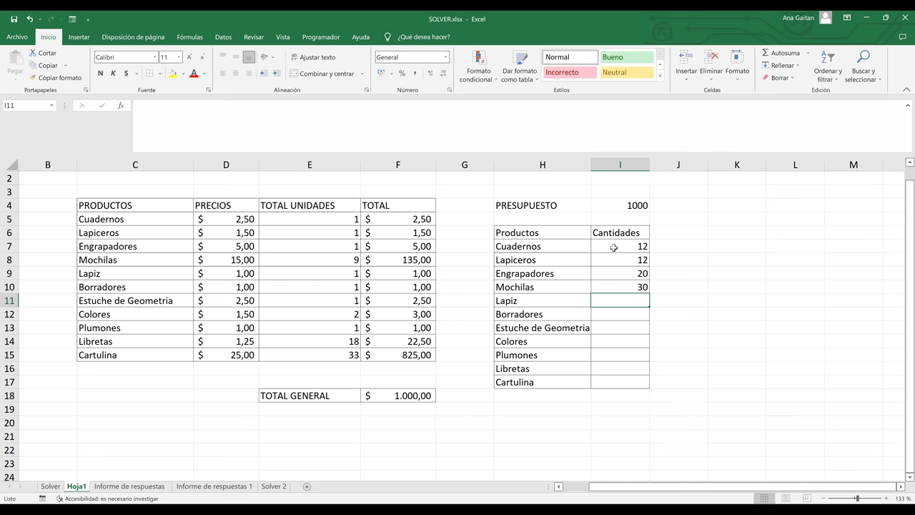
{"action": "type", "text": "12"}
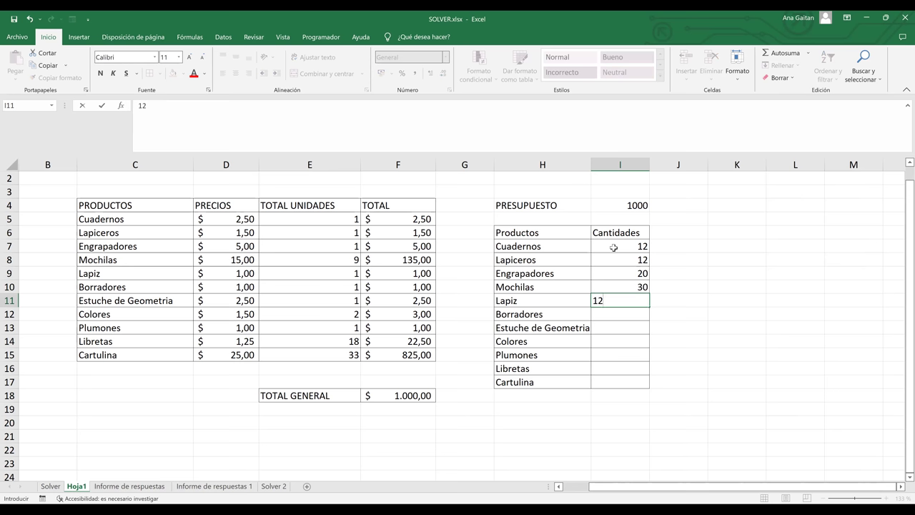
{"action": "key", "text": "Return"}
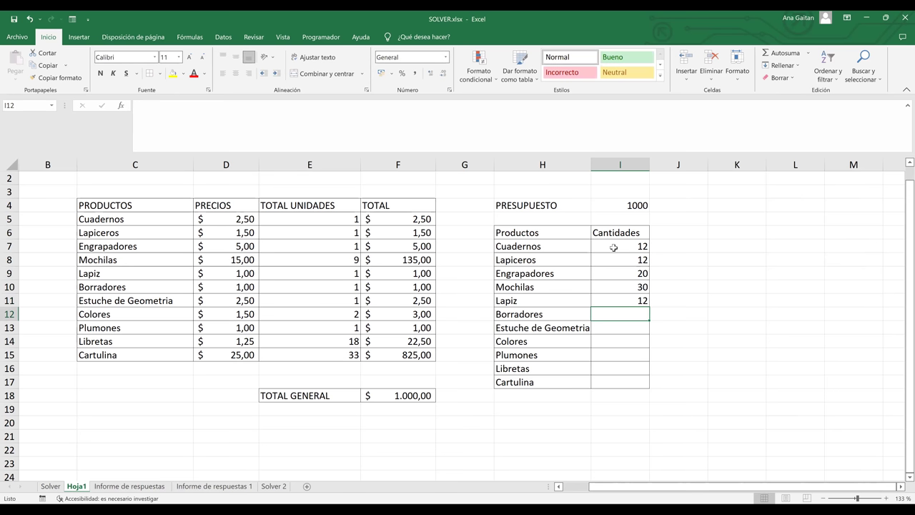
- Enter the quantities 12 for Borradores, 20 for Estuche de Geometria and 25 for Colores in I12:I14
{"action": "type", "text": "12"}
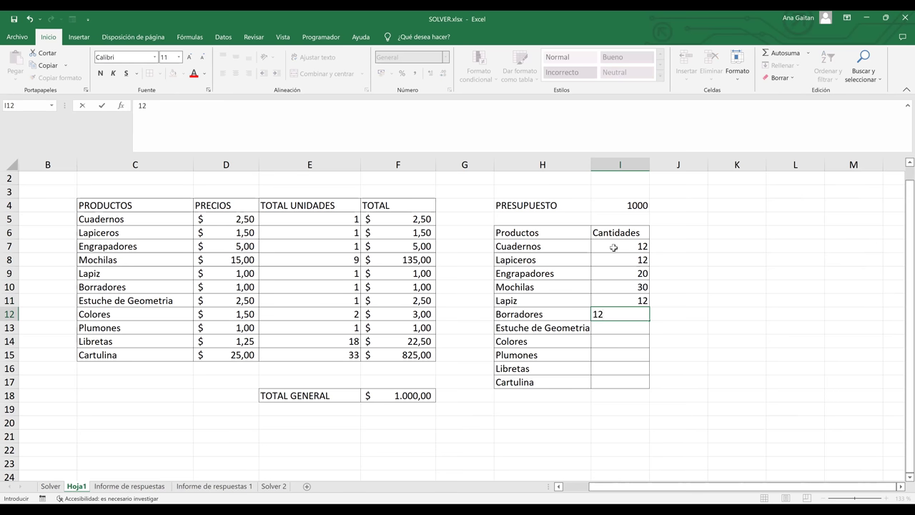
{"action": "key", "text": "Return"}
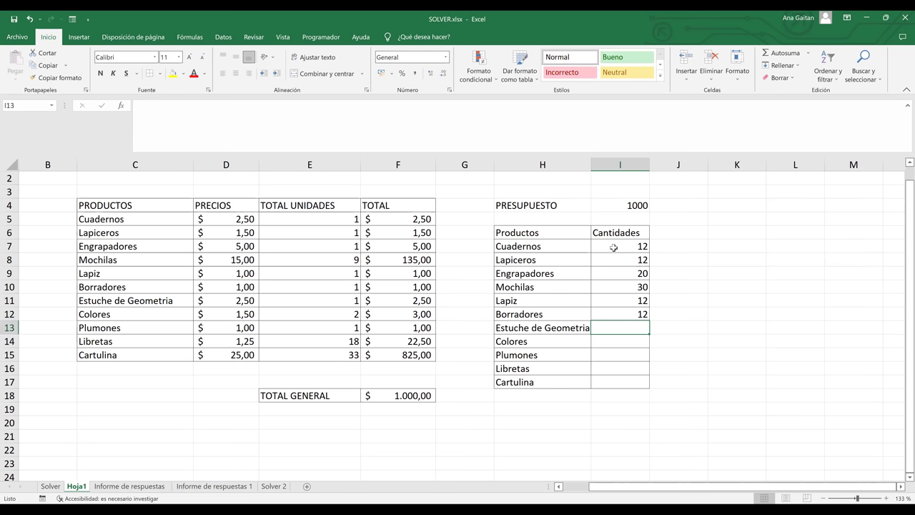
{"action": "type", "text": "20"}
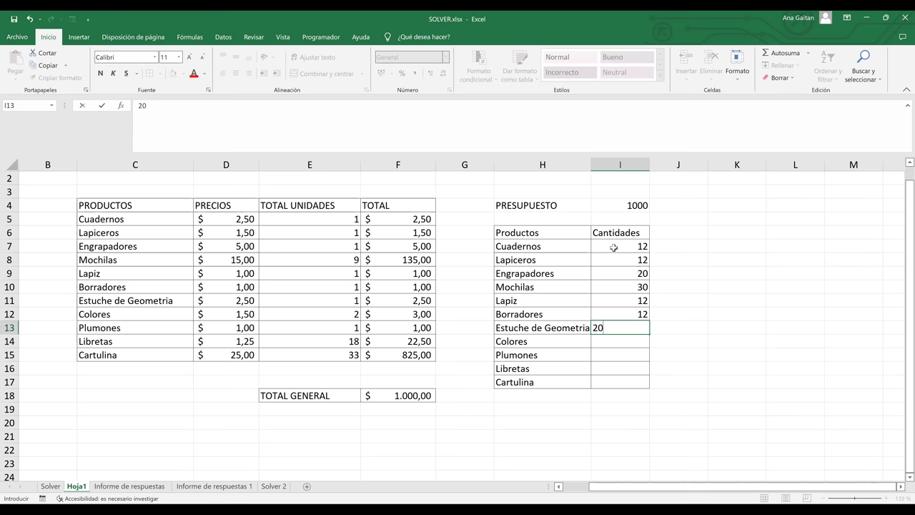
{"action": "key", "text": "Return"}
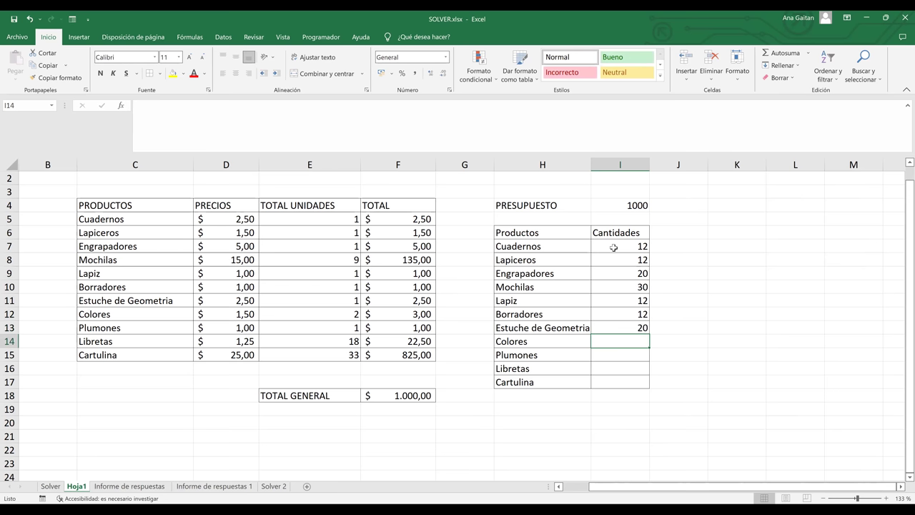
{"action": "type", "text": "25"}
{"action": "key", "text": "Return"}
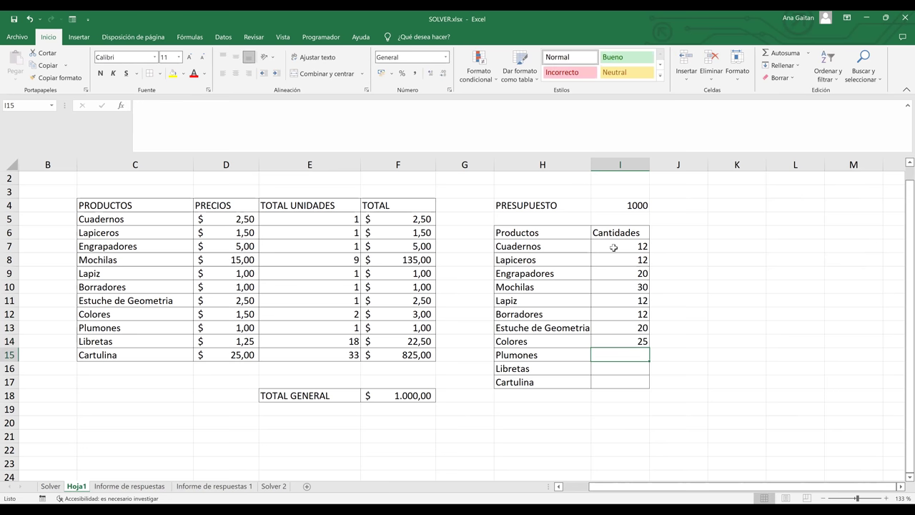
- Enter the quantities 50 for Plumones, 35 for Libretas and 20 for Cartulina in I15:I17
{"action": "type", "text": "50"}
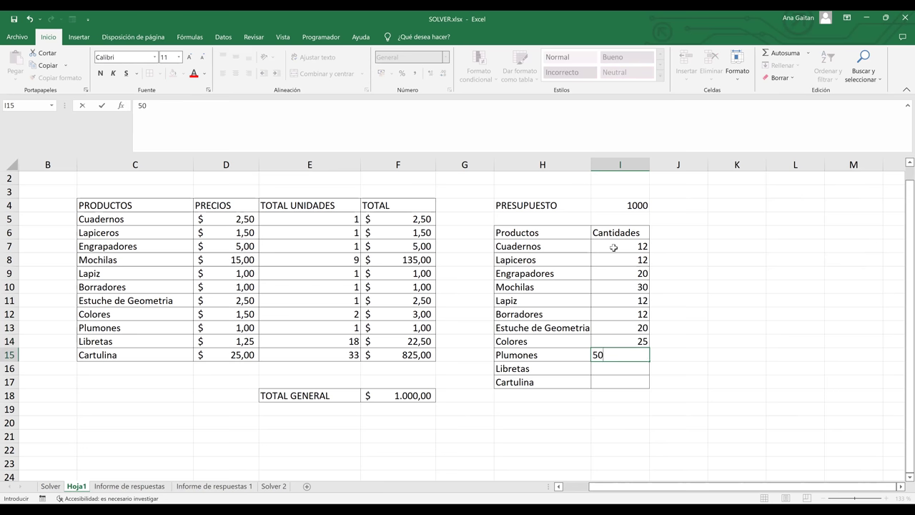
{"action": "key", "text": "Return"}
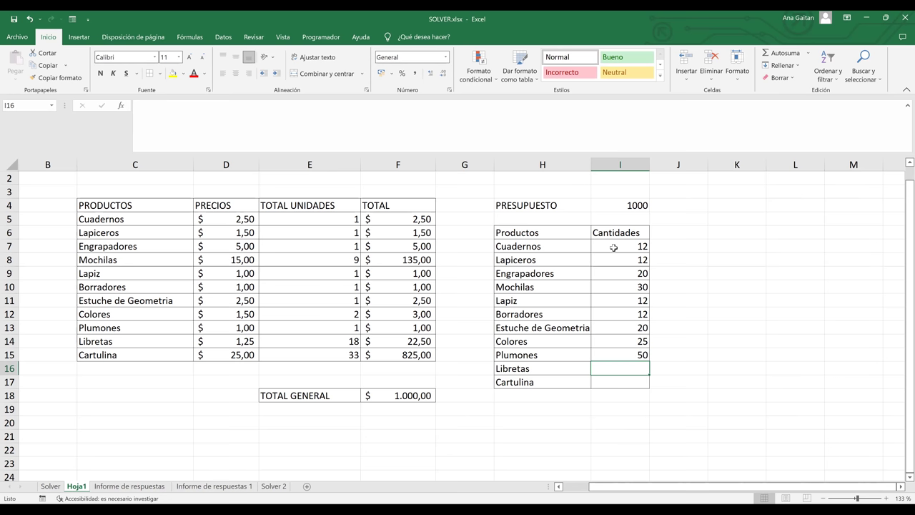
{"action": "type", "text": "35"}
{"action": "key", "text": "Return"}
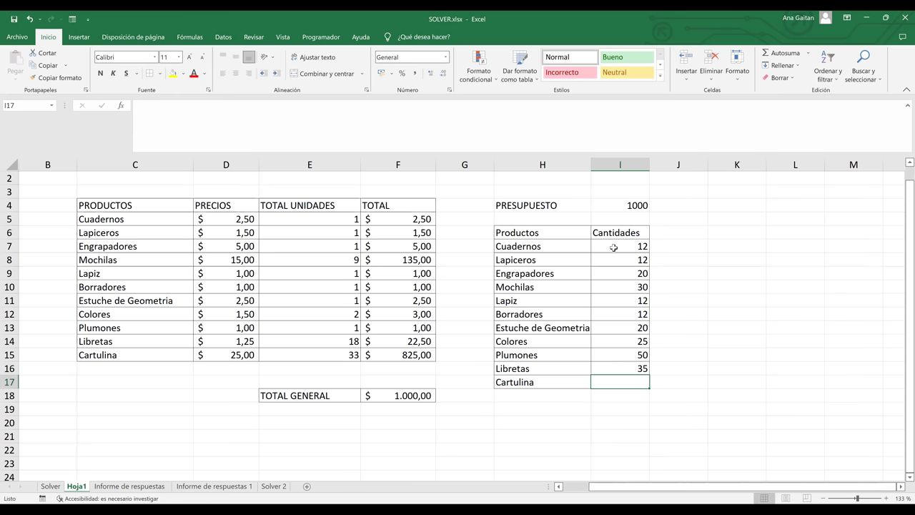
{"action": "type", "text": "20"}
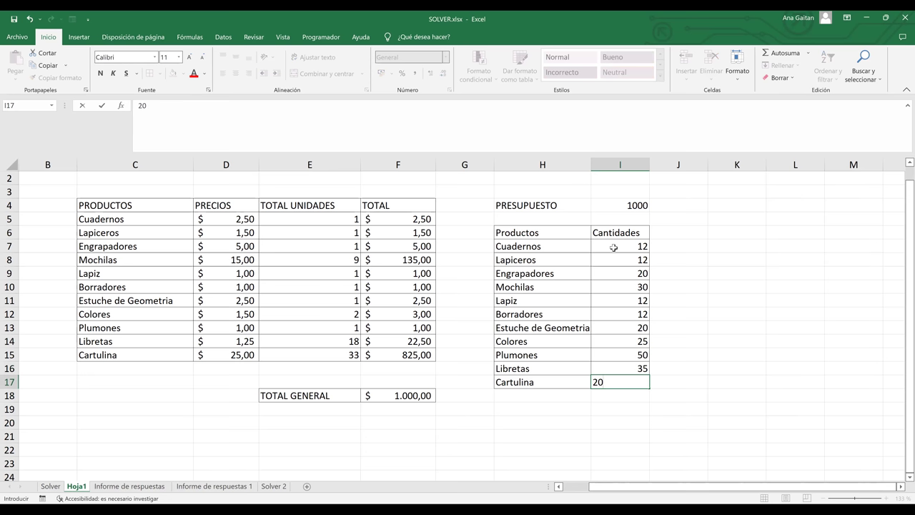
{"action": "key", "text": "Return"}
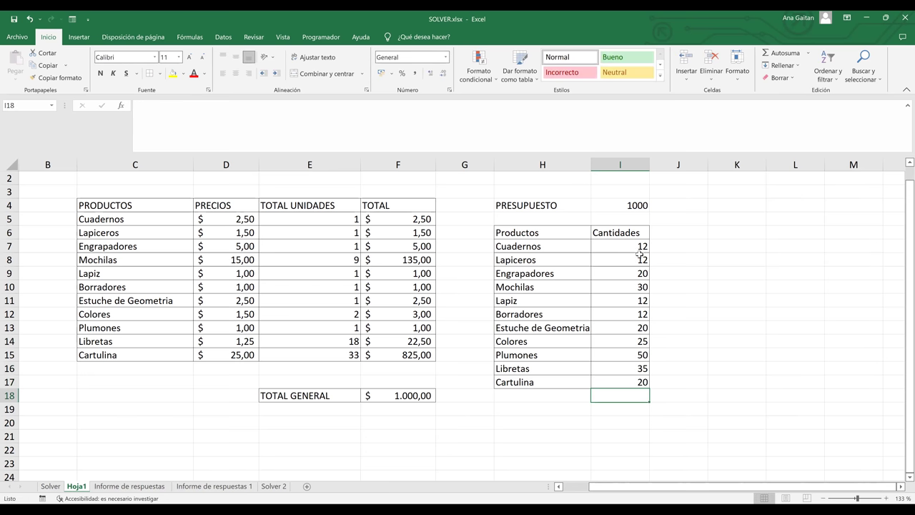
- Open Solver for the general total in F18 and add the restriction that Cuadernos units E5 >= I7
{"action": "left_click", "coordinate": [643, 260]}
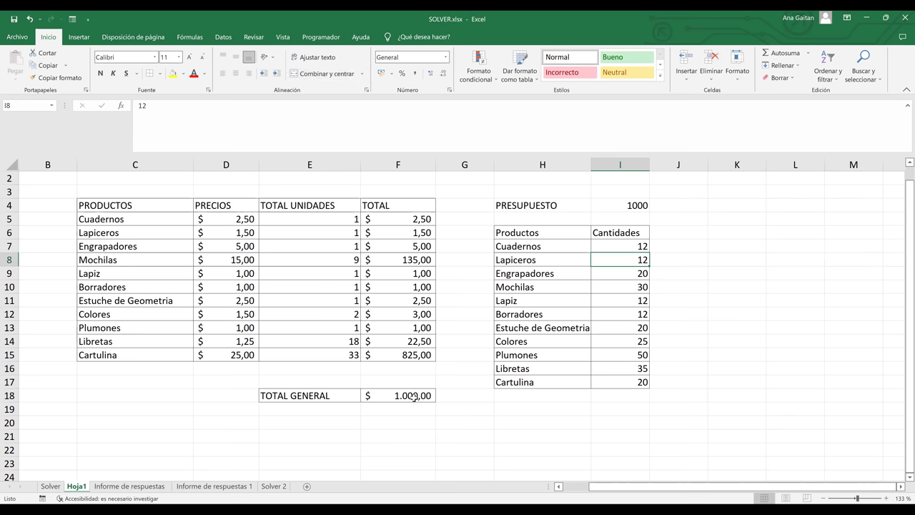
{"action": "left_click", "coordinate": [413, 397]}
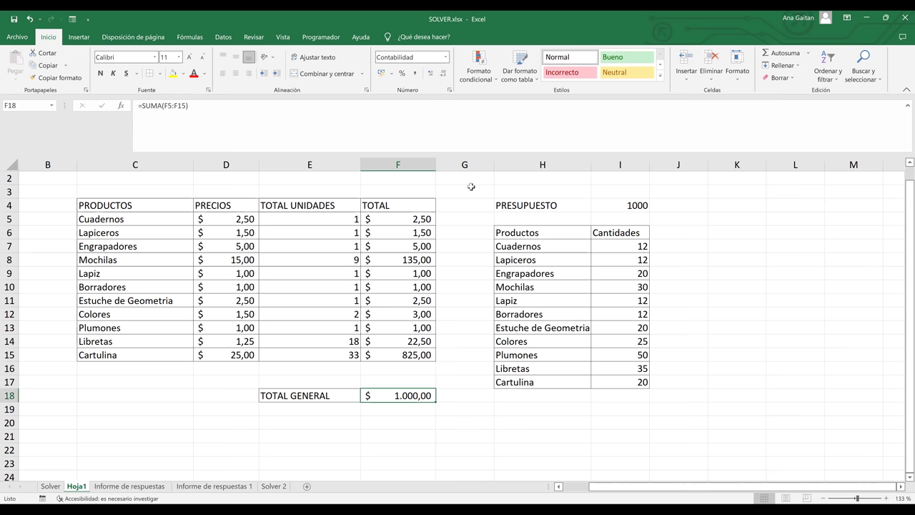
{"action": "scroll", "coordinate": [62, 34], "scroll_direction": "down", "scroll_amount": 4}
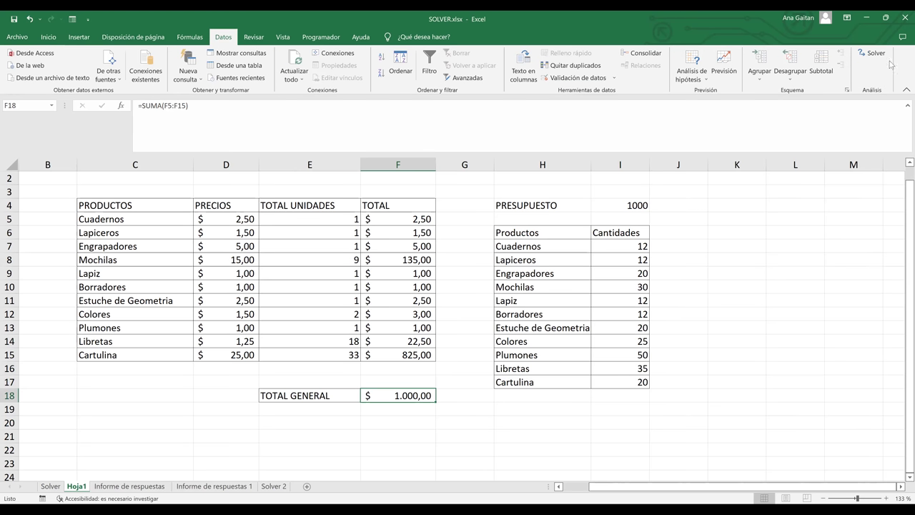
{"action": "left_click", "coordinate": [881, 60]}
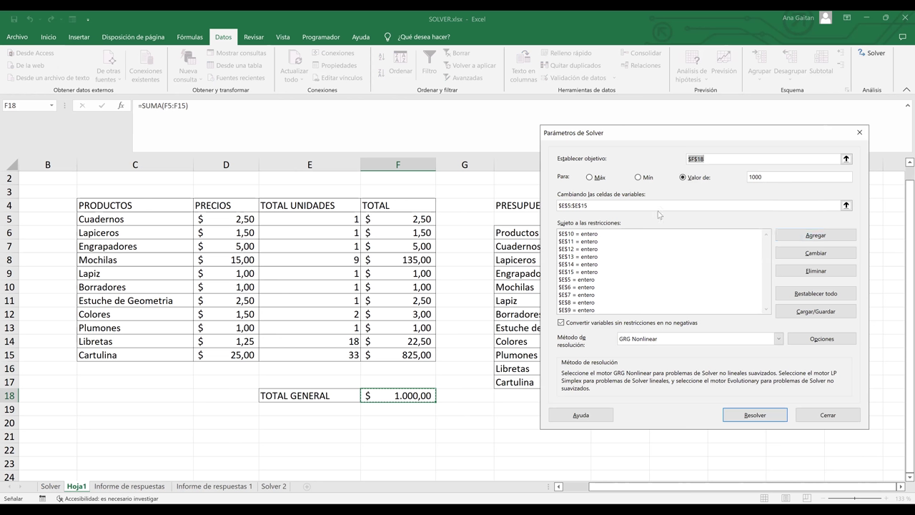
{"action": "left_click", "coordinate": [838, 244]}
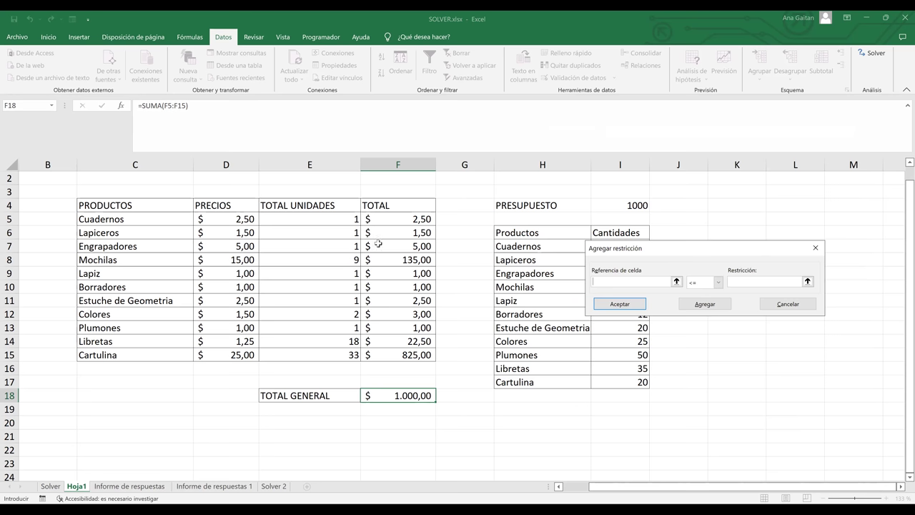
{"action": "left_click", "coordinate": [313, 220]}
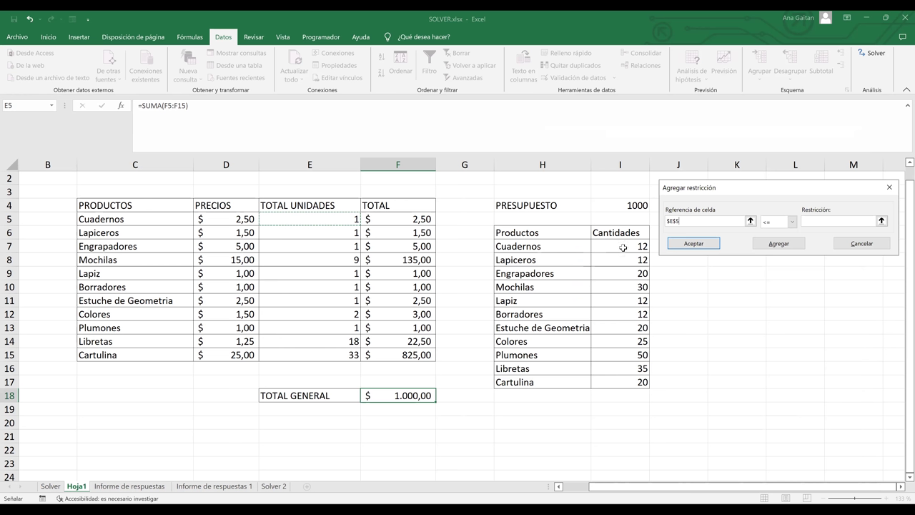
{"action": "left_click", "coordinate": [792, 222]}
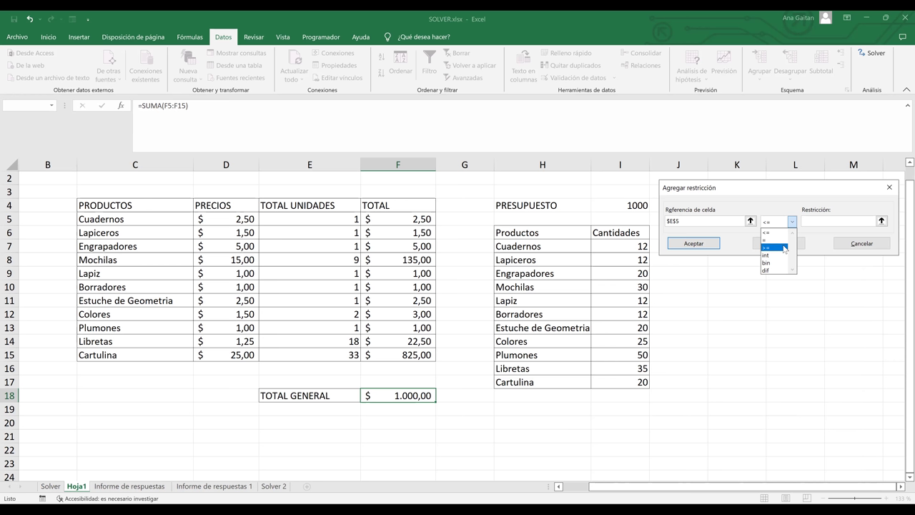
{"action": "left_click", "coordinate": [822, 223]}
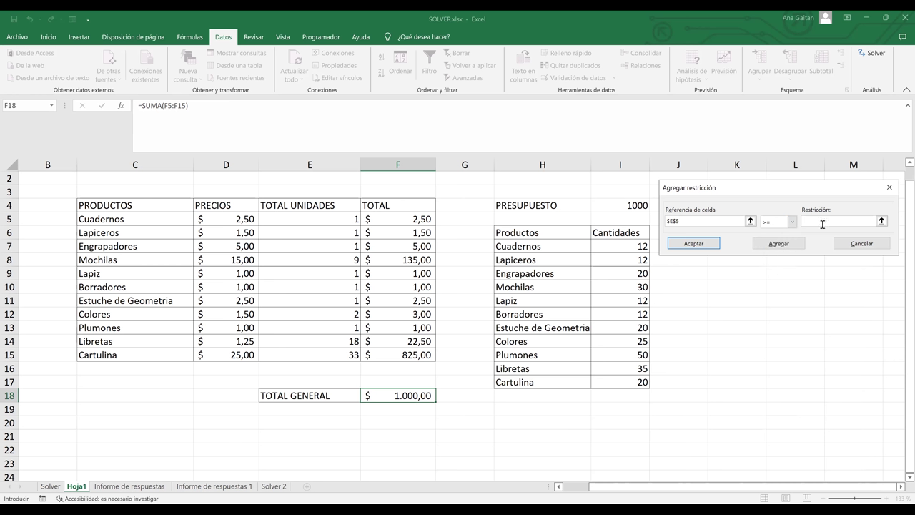
{"action": "left_click", "coordinate": [638, 247]}
{"action": "left_click", "coordinate": [775, 244]}
- Add the Solver restriction that Lapiceros units E6 >= the quantity in I8
{"action": "left_click", "coordinate": [352, 233]}
{"action": "left_click", "coordinate": [792, 222]}
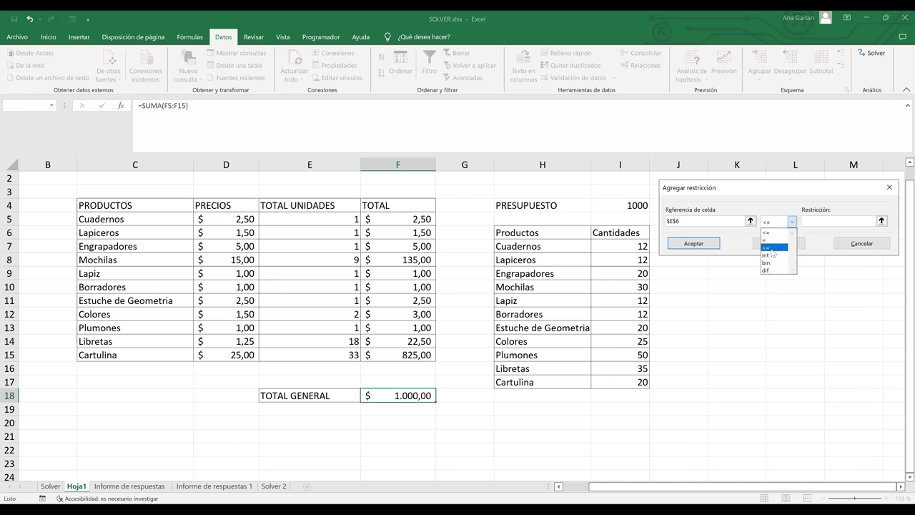
{"action": "left_click", "coordinate": [772, 247]}
{"action": "left_click", "coordinate": [636, 259]}
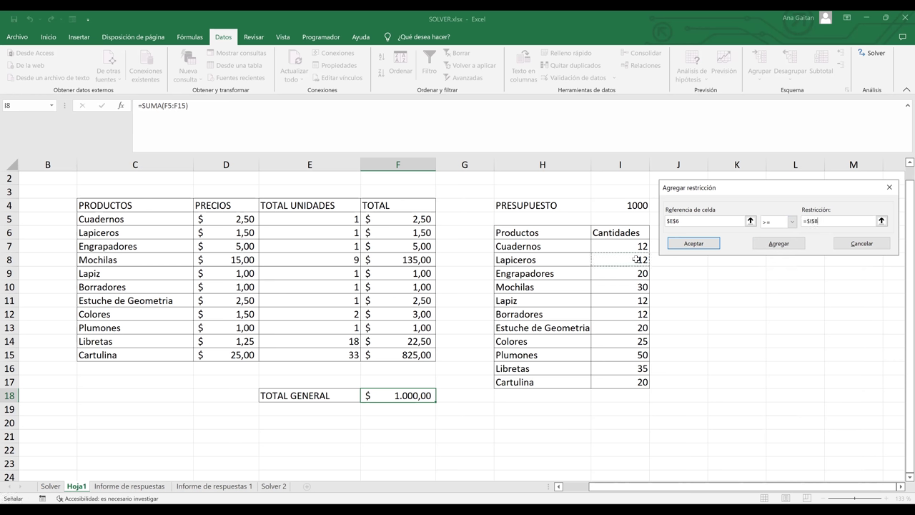
{"action": "left_click", "coordinate": [779, 244]}
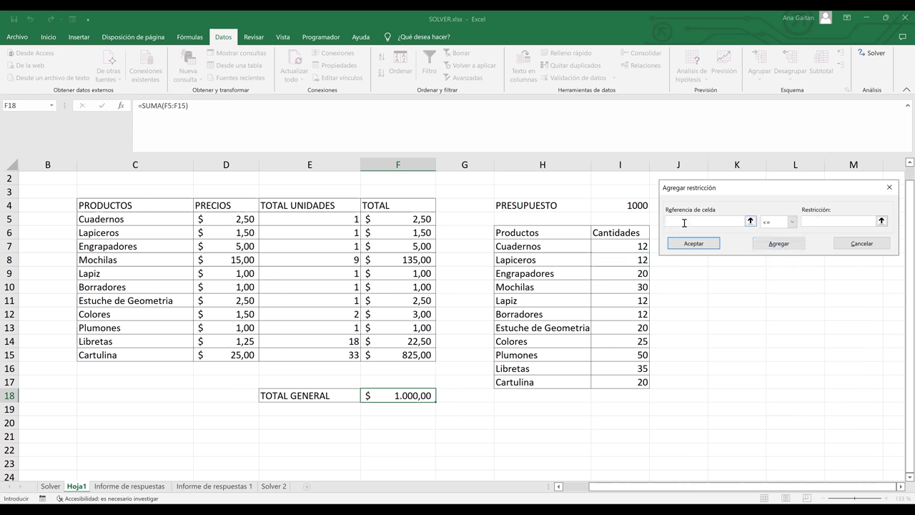
- Add the Solver restriction that Engrapadores units E7 >= the quantity in I9
{"action": "left_click", "coordinate": [338, 246]}
{"action": "left_click", "coordinate": [791, 222]}
{"action": "key", "text": "Return"}
{"action": "left_click", "coordinate": [626, 277]}
{"action": "left_click", "coordinate": [779, 243]}
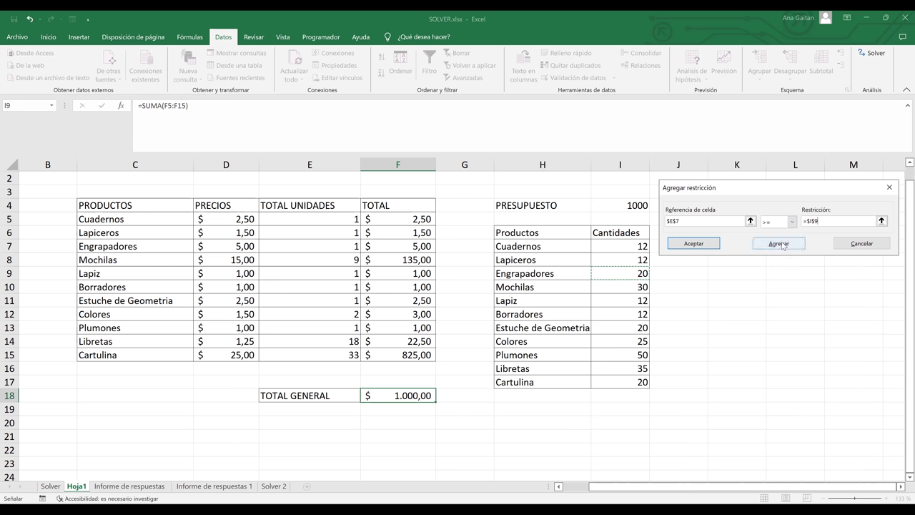
- Add the Solver restriction that Mochilas units E8 <= the quantity in I10
{"action": "left_click", "coordinate": [336, 259]}
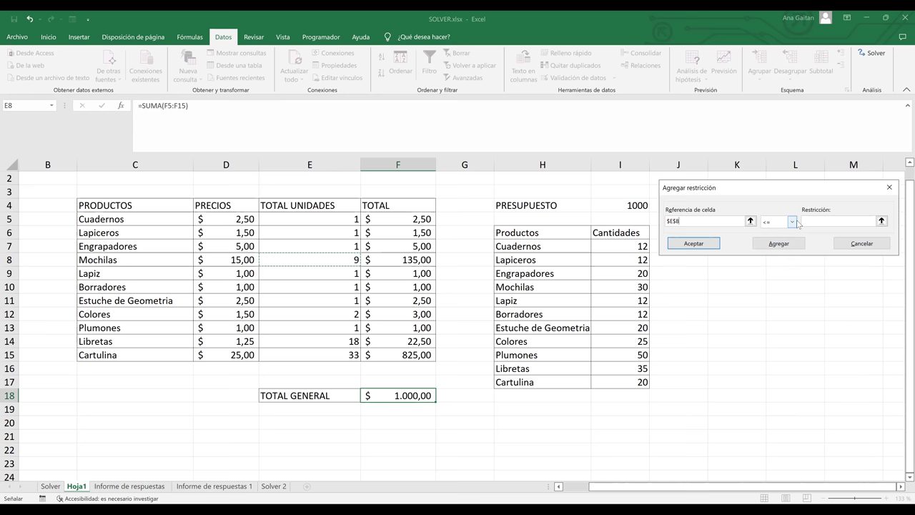
{"action": "left_click", "coordinate": [793, 221]}
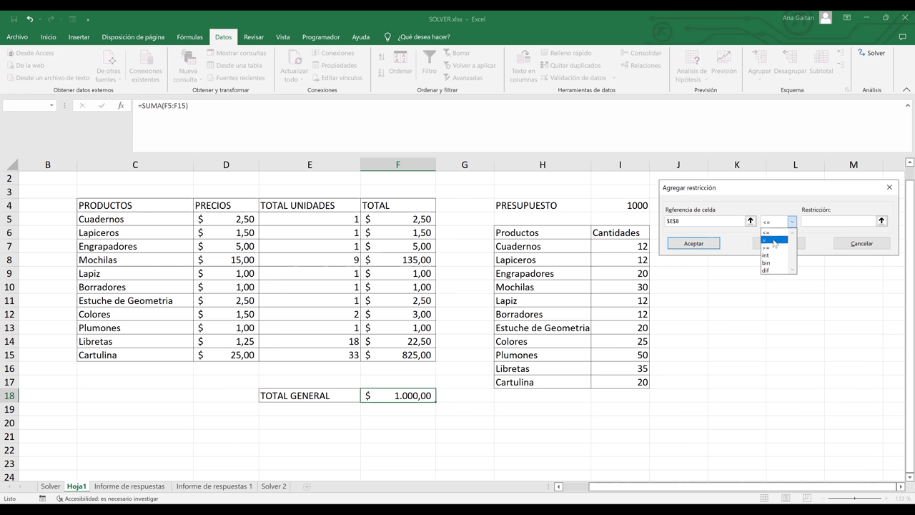
{"action": "left_click", "coordinate": [826, 226]}
{"action": "left_click", "coordinate": [826, 223]}
{"action": "left_click", "coordinate": [637, 285]}
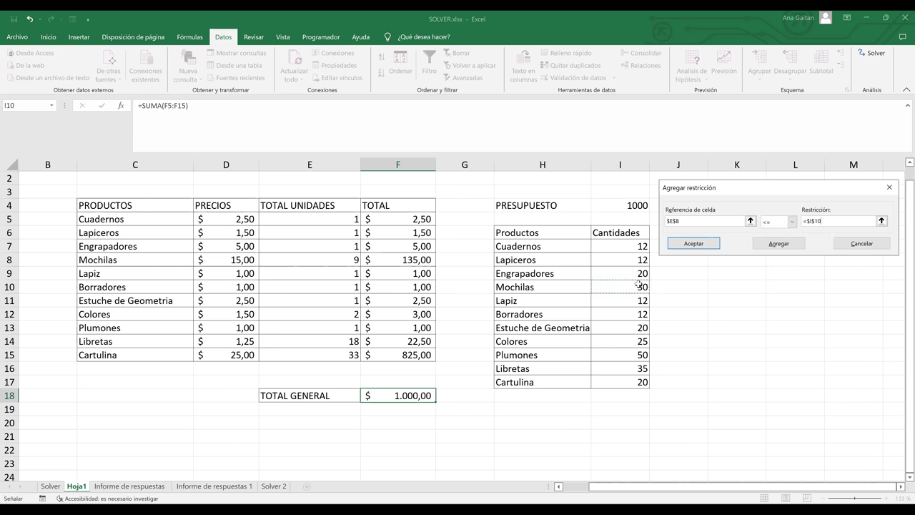
{"action": "left_click", "coordinate": [769, 244]}
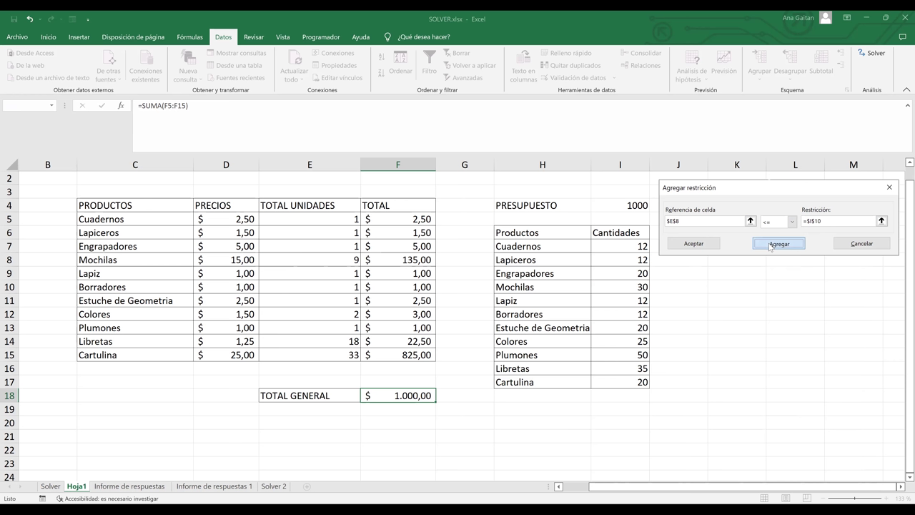
- Add a Solver restriction that limits the Lapiz units in E9 by the quantity in I11
{"action": "left_click", "coordinate": [286, 273]}
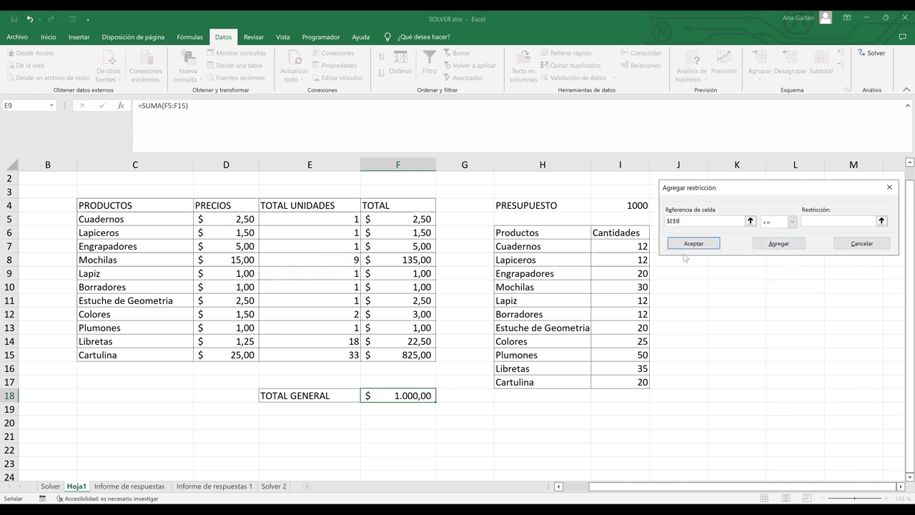
{"action": "left_click", "coordinate": [791, 222]}
{"action": "left_click", "coordinate": [846, 219]}
{"action": "left_click", "coordinate": [639, 301]}
{"action": "left_click", "coordinate": [787, 248]}
- Add the Solver restriction that Borradores units E10 >= the quantity in I12
{"action": "left_click", "coordinate": [303, 286]}
{"action": "left_click", "coordinate": [792, 222]}
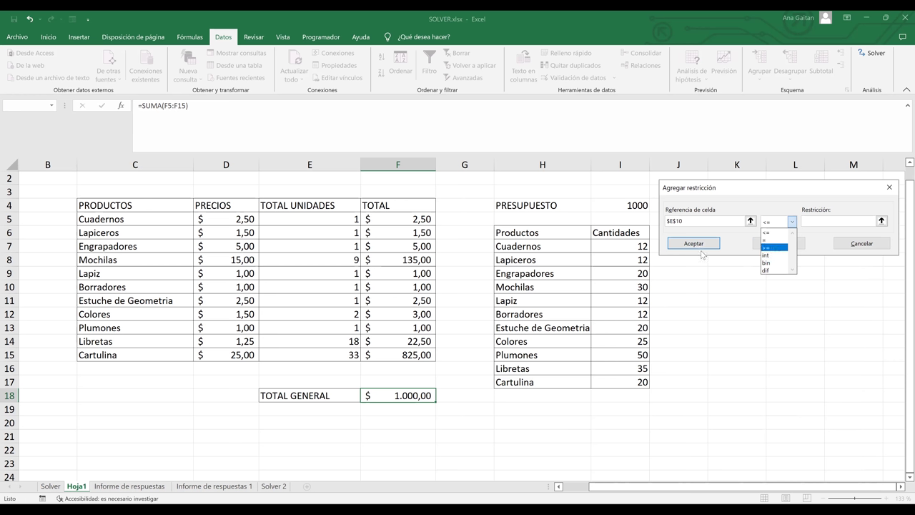
{"action": "left_click", "coordinate": [831, 221]}
{"action": "left_click", "coordinate": [633, 312]}
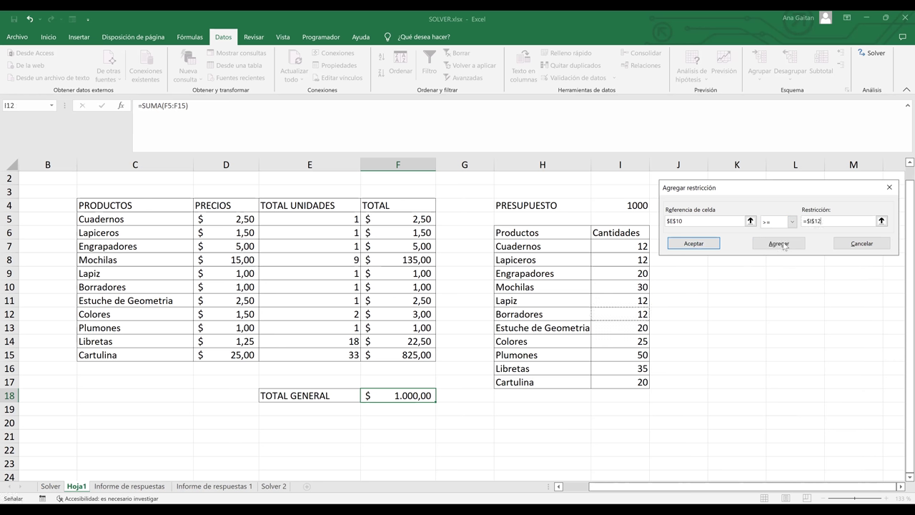
{"action": "left_click", "coordinate": [784, 245]}
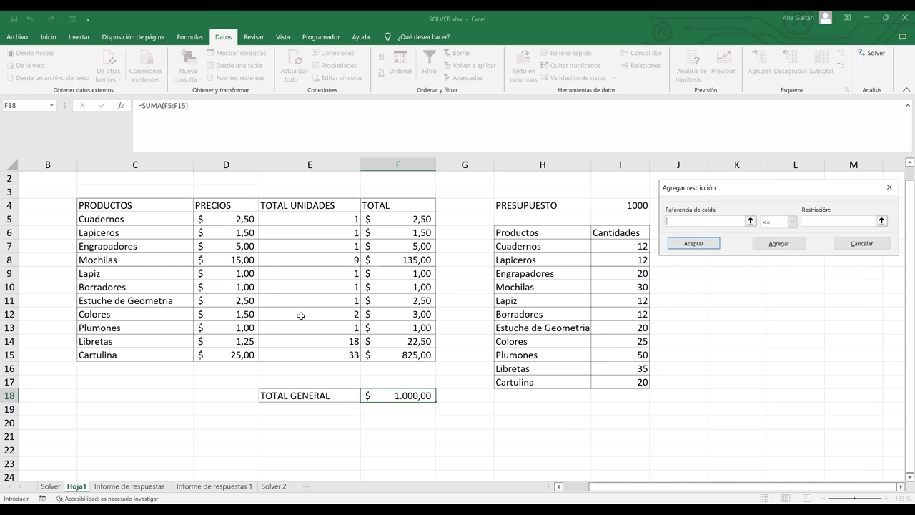
- Add a Solver restriction that limits the Estuche de Geometria units in E11 by the quantity in I13
{"action": "left_click", "coordinate": [346, 299]}
{"action": "left_click", "coordinate": [791, 222]}
{"action": "key", "text": "Tab"}
{"action": "left_click", "coordinate": [636, 326]}
{"action": "left_click", "coordinate": [786, 243]}
- Add the Solver restriction that Colores units E12 >= the quantity in I14
{"action": "left_click", "coordinate": [330, 314]}
{"action": "left_click", "coordinate": [792, 222]}
{"action": "left_click", "coordinate": [783, 247]}
{"action": "left_click", "coordinate": [635, 343]}
{"action": "left_click", "coordinate": [795, 245]}
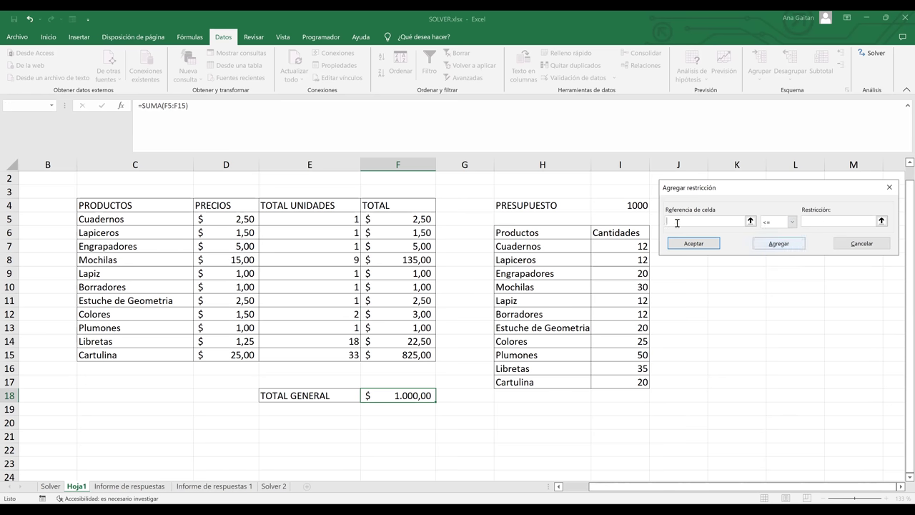
- Add the Solver restriction that Plumones units E13 >= the quantity in I15
{"action": "left_click", "coordinate": [243, 331]}
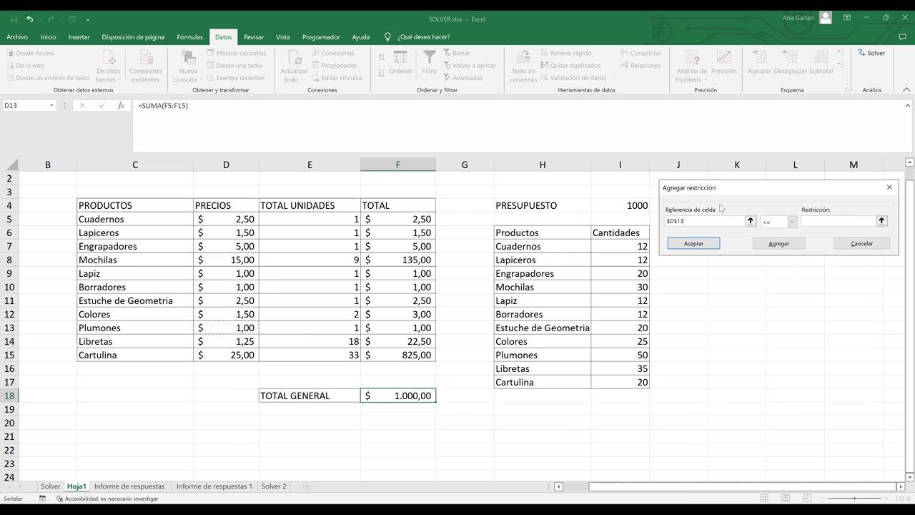
{"action": "left_click", "coordinate": [339, 329]}
{"action": "left_click", "coordinate": [792, 222]}
{"action": "left_click", "coordinate": [822, 220]}
{"action": "left_click", "coordinate": [646, 356]}
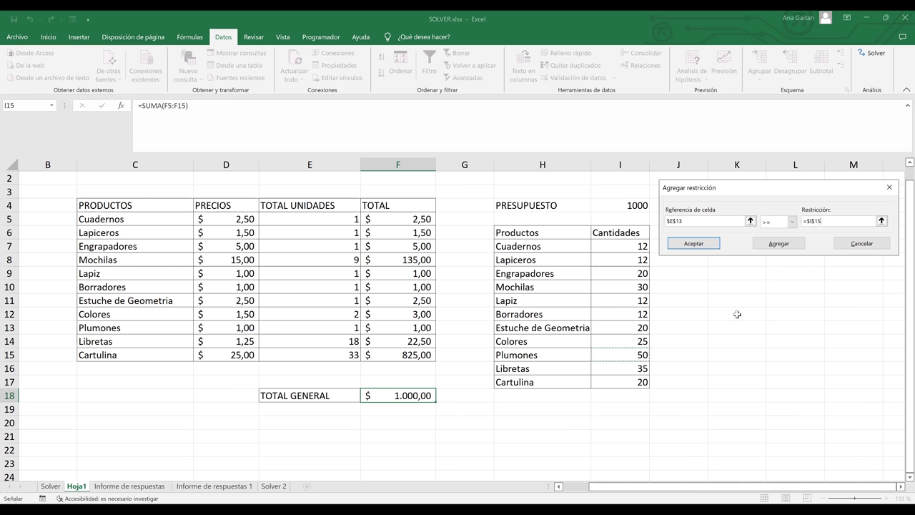
{"action": "left_click", "coordinate": [779, 245]}
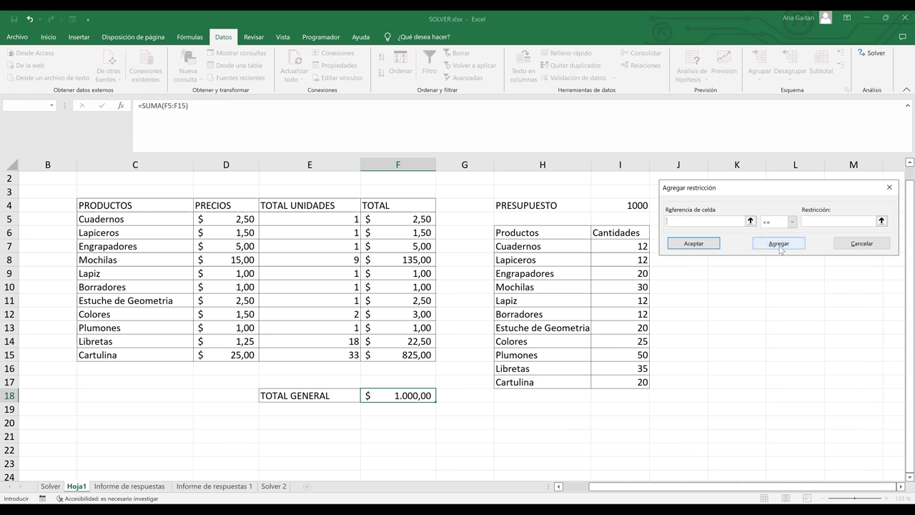
- Add the Solver restriction that Libretas units E14 >= the quantity in I16
{"action": "left_click", "coordinate": [307, 343]}
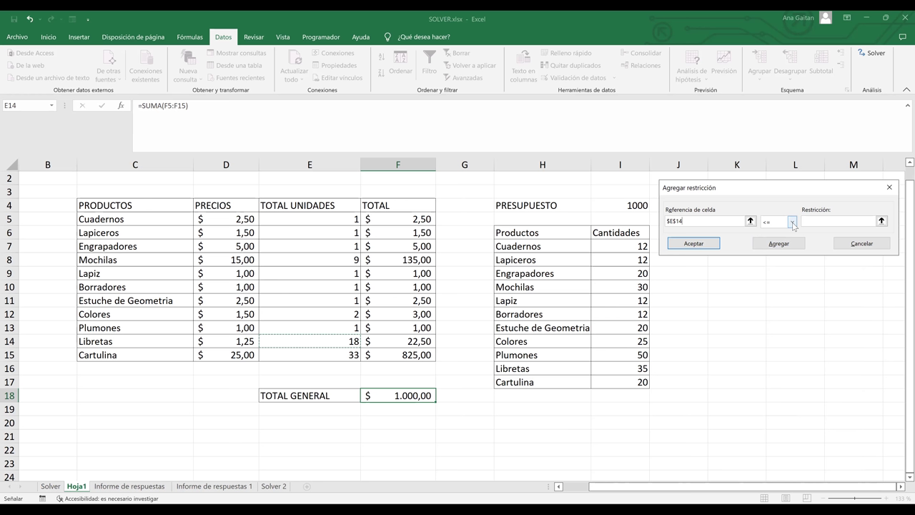
{"action": "left_click", "coordinate": [792, 224]}
{"action": "key", "text": "Tab"}
{"action": "left_click", "coordinate": [626, 366]}
{"action": "left_click", "coordinate": [780, 245]}
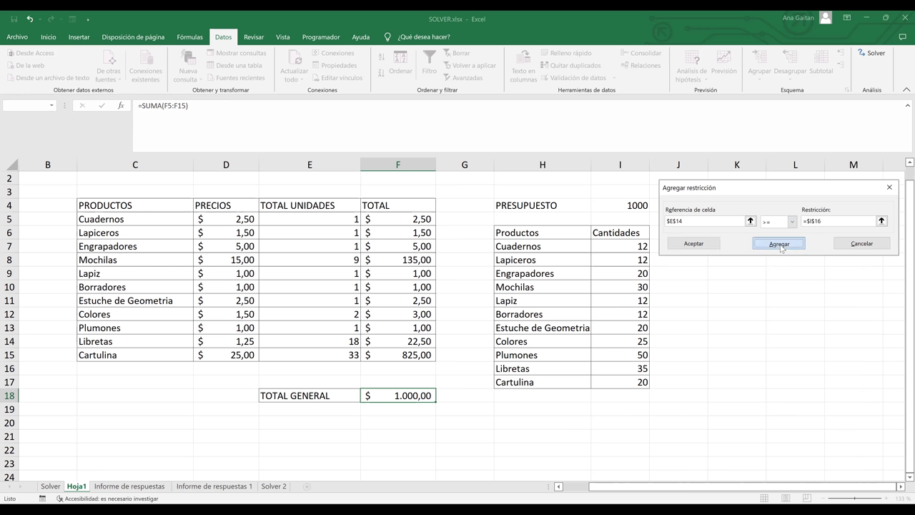
- Add the Solver restriction that Cartulina units E15 >= the quantity in I17 and finish adding restrictions
{"action": "left_click", "coordinate": [352, 355]}
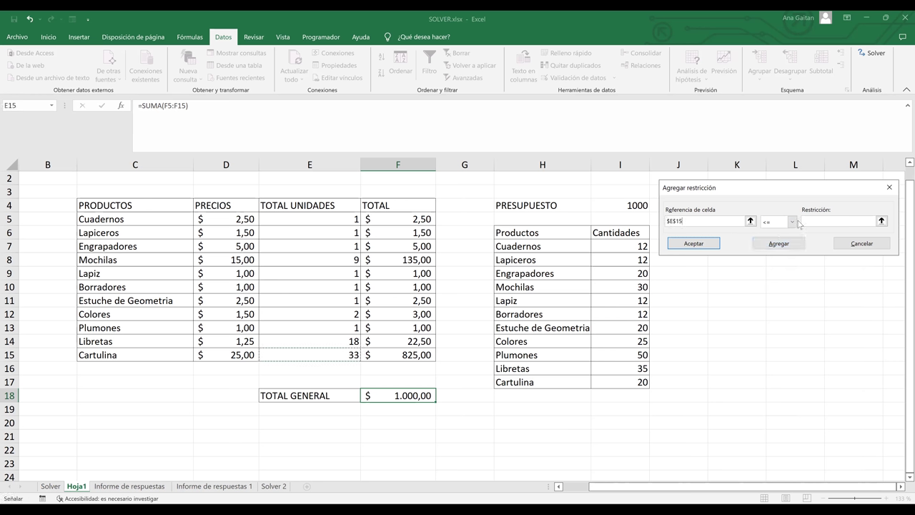
{"action": "left_click", "coordinate": [792, 222]}
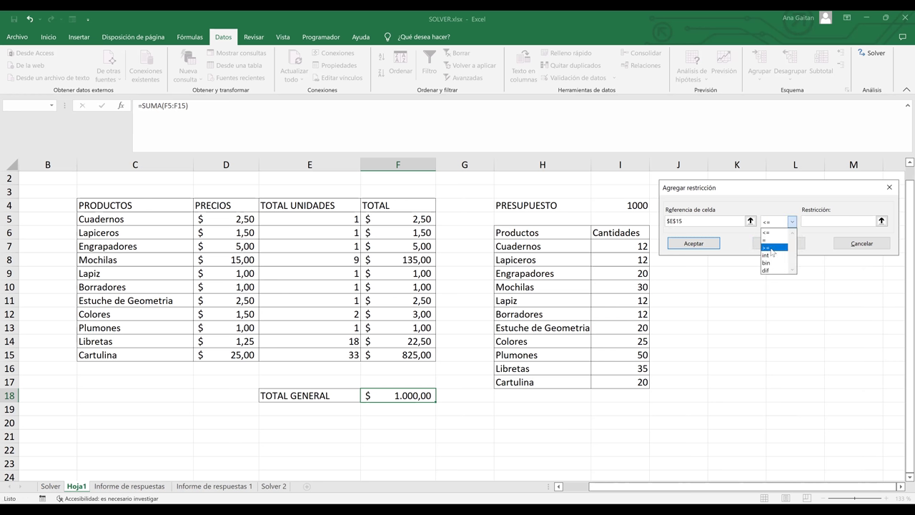
{"action": "left_click", "coordinate": [772, 249]}
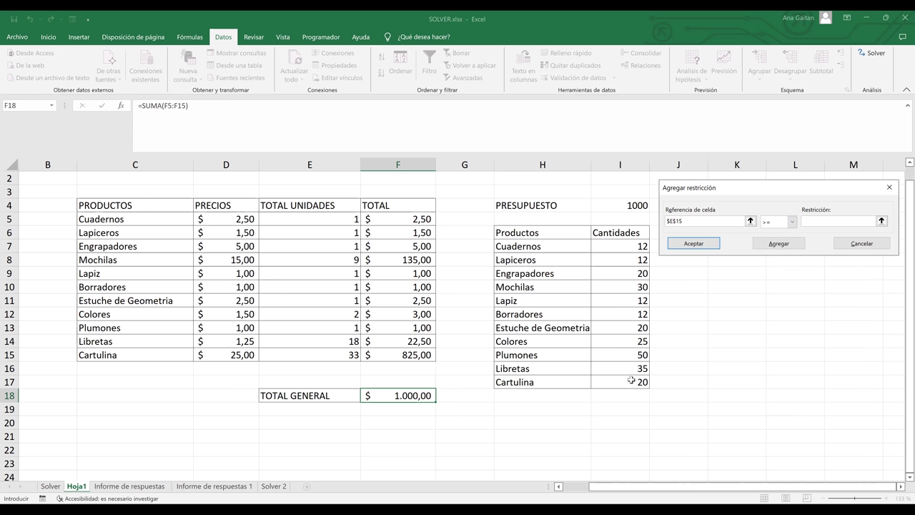
{"action": "left_click", "coordinate": [629, 382]}
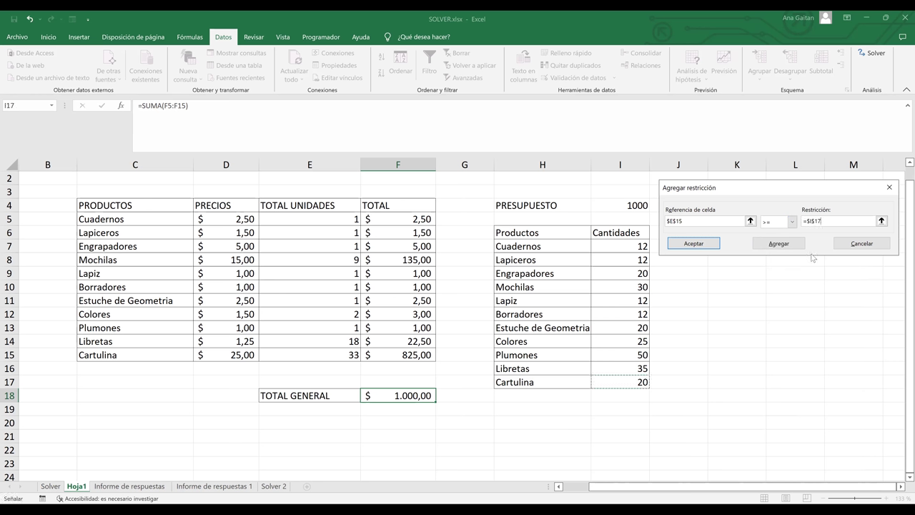
{"action": "left_click", "coordinate": [693, 245]}
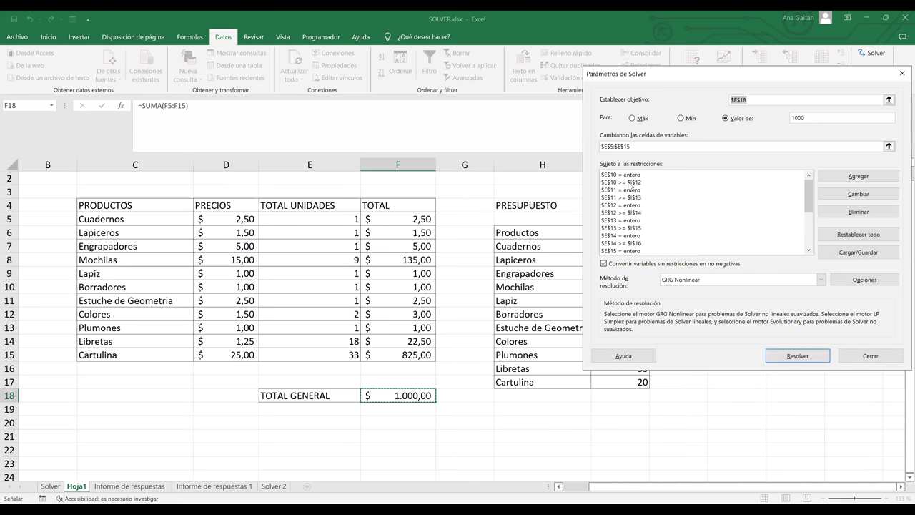
- Review the list of Solver restrictions to check that every product's units are tied to its quantity in column I
{"action": "left_click", "coordinate": [629, 182]}
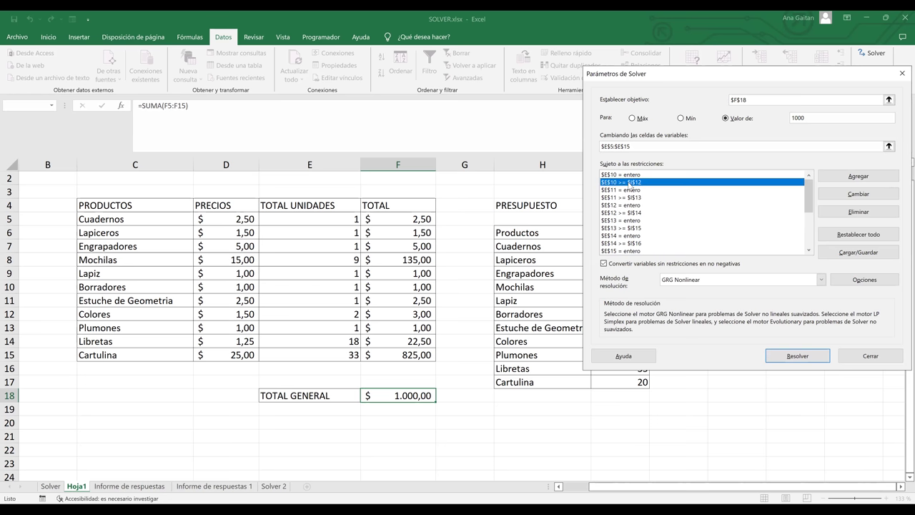
{"action": "key", "text": "Down"}
{"action": "key", "text": "Down"}
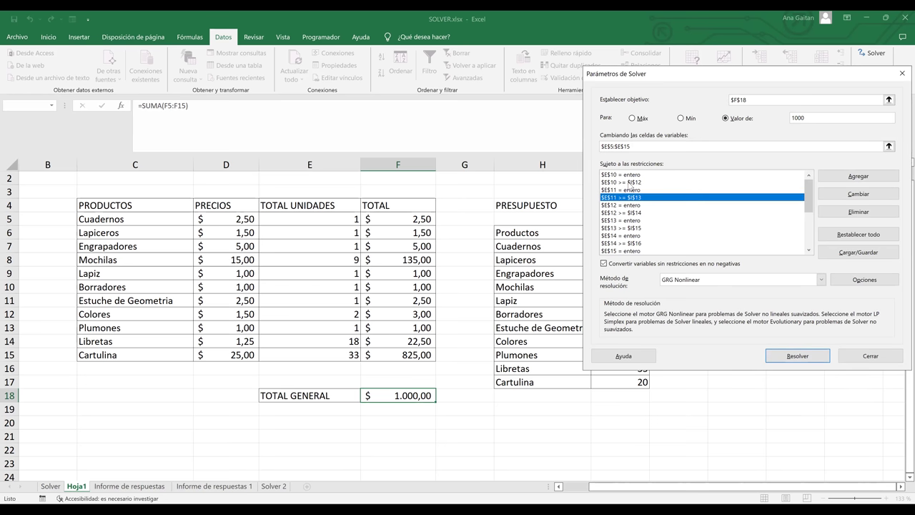
{"action": "key", "text": "Down"}
{"action": "key", "text": "Down"}
{"action": "key", "text": "Down"}
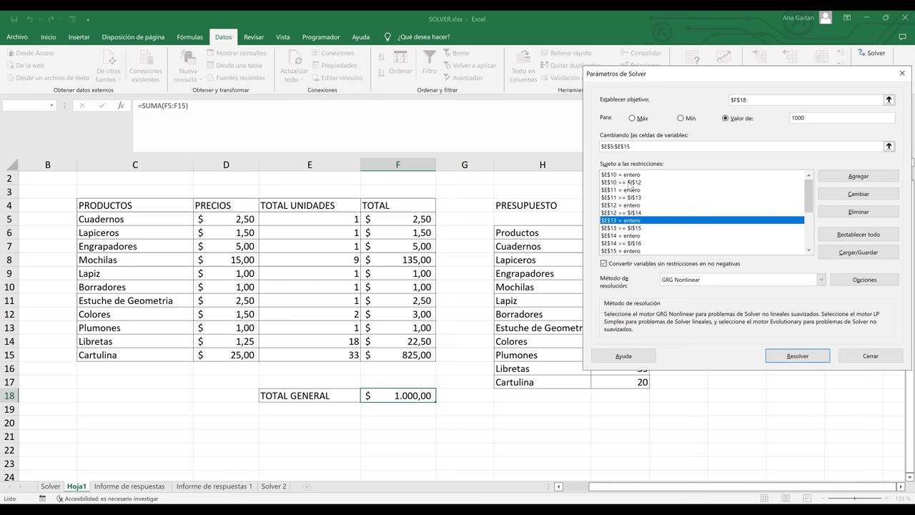
{"action": "key", "text": "Down"}
{"action": "key", "text": "Down"}
{"action": "key", "text": "Down"}
{"action": "key", "text": "Down"}
{"action": "key", "text": "Down"}
{"action": "key", "text": "Down"}
{"action": "key", "text": "Down"}
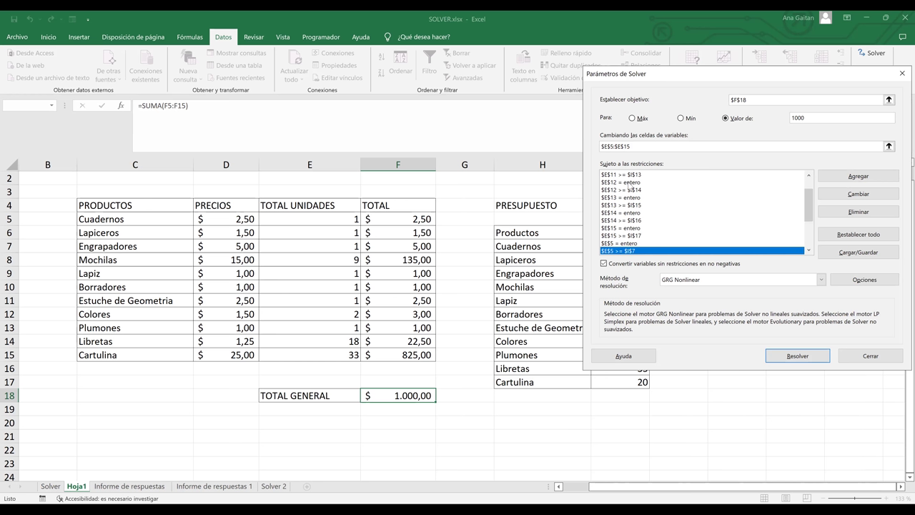
{"action": "key", "text": "Down"}
{"action": "key", "text": "Down"}
{"action": "key", "text": "Down"}
{"action": "key", "text": "Down"}
{"action": "key", "text": "Up"}
{"action": "key", "text": "Up"}
{"action": "key", "text": "Up"}
{"action": "key", "text": "Up"}
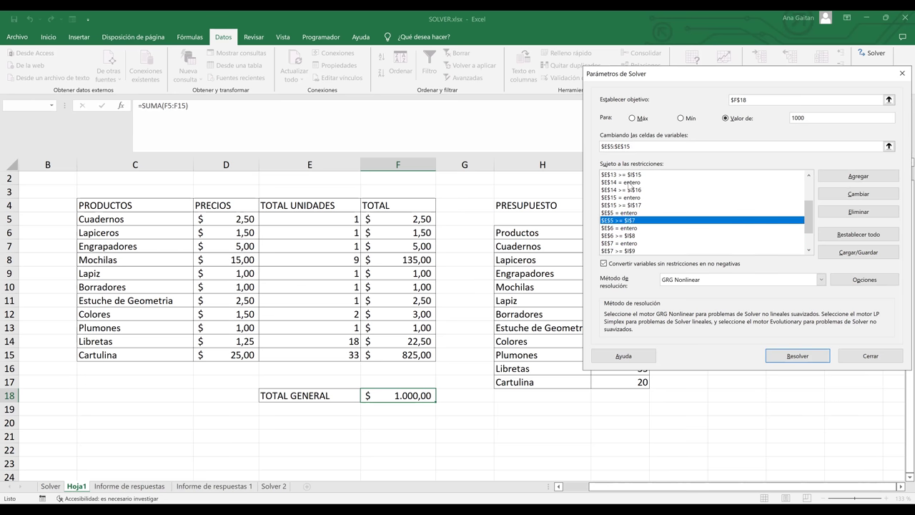
{"action": "key", "text": "Down"}
{"action": "key", "text": "Down"}
{"action": "key", "text": "Down"}
{"action": "key", "text": "Down"}
{"action": "key", "text": "Down"}
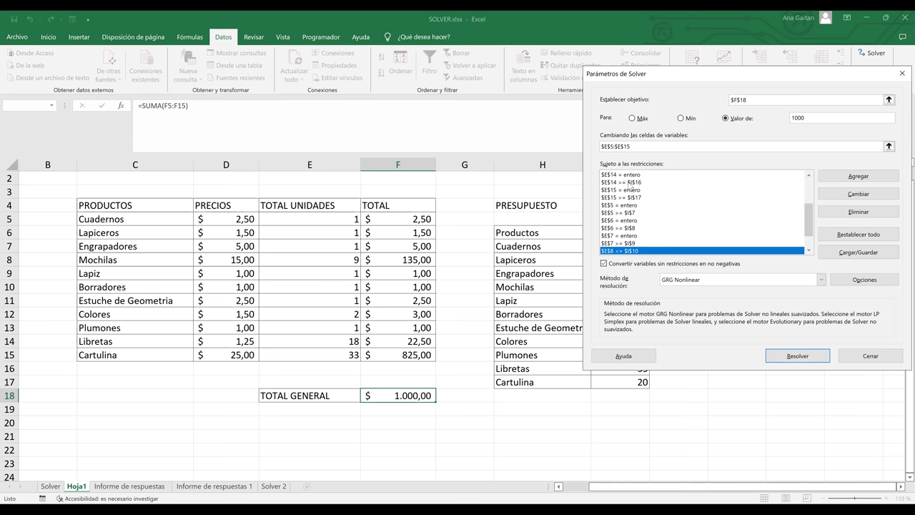
{"action": "key", "text": "Down"}
{"action": "key", "text": "Down"}
{"action": "key", "text": "Down"}
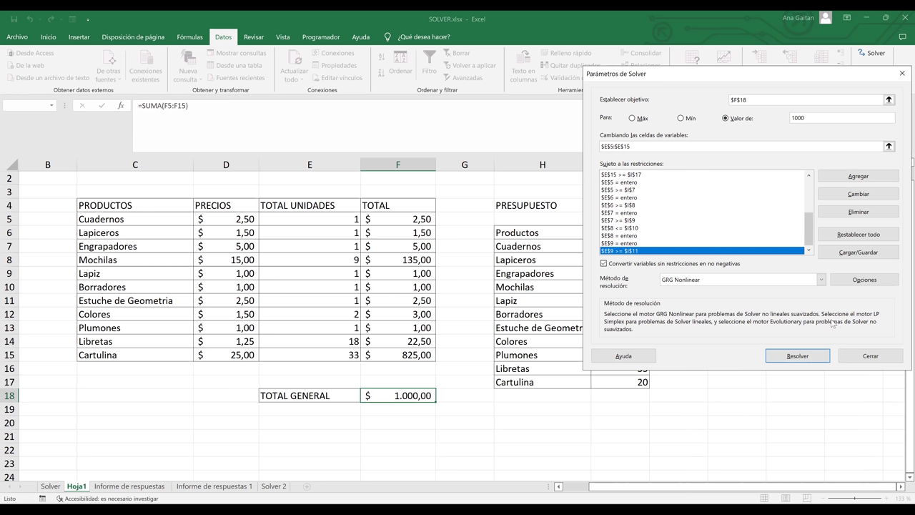
- Solve the model for the target value of 1000 in F18 and keep the Solver solution
{"action": "left_click", "coordinate": [801, 357]}
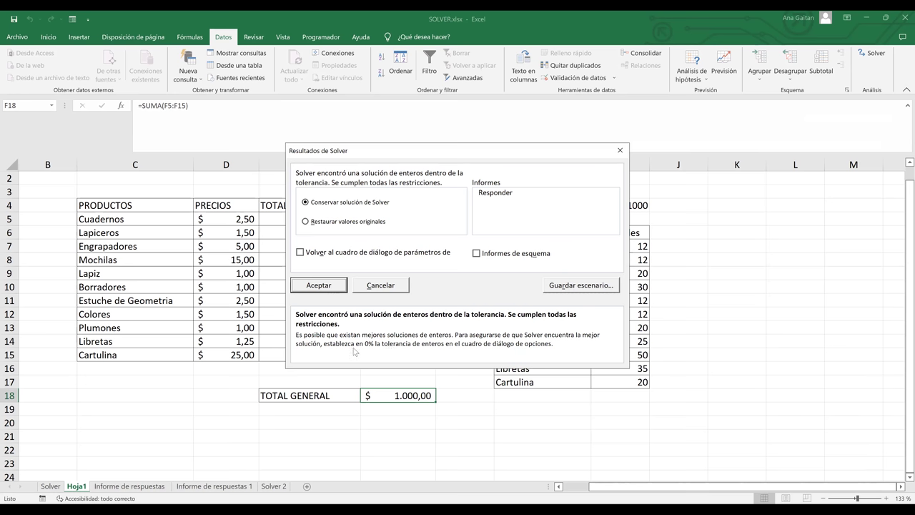
{"action": "left_click", "coordinate": [319, 286]}
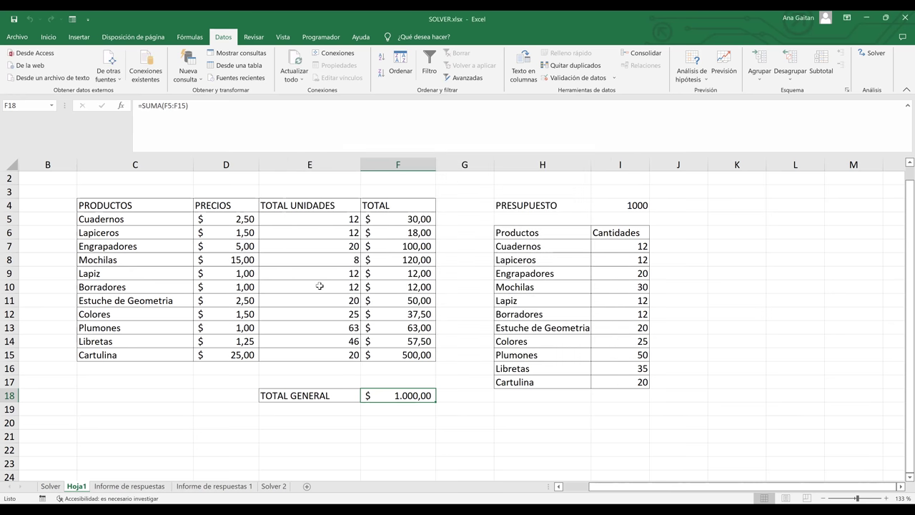
{"action": "left_click", "coordinate": [438, 315]}
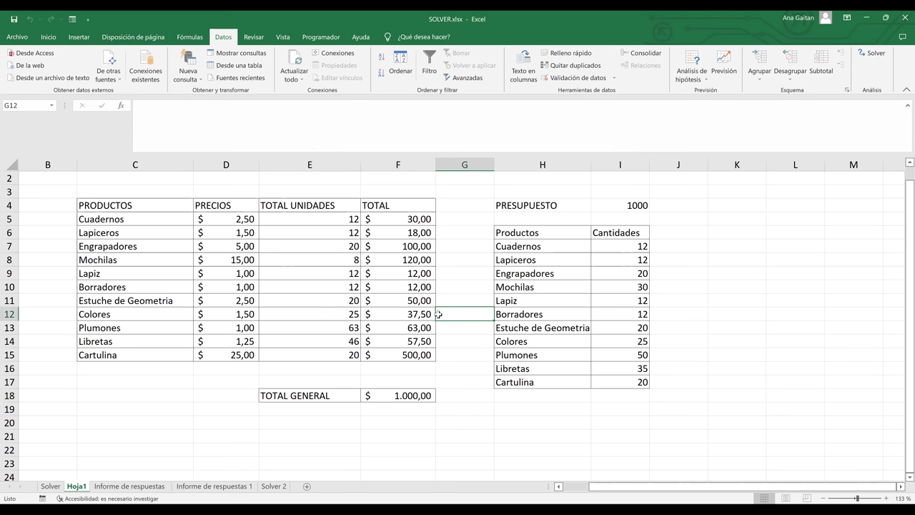
- Examine the solved TOTAL UNIDADES values from Cuadernos to Cartulina against the required quantities
{"action": "left_click", "coordinate": [341, 219]}
{"action": "left_click", "coordinate": [341, 233]}
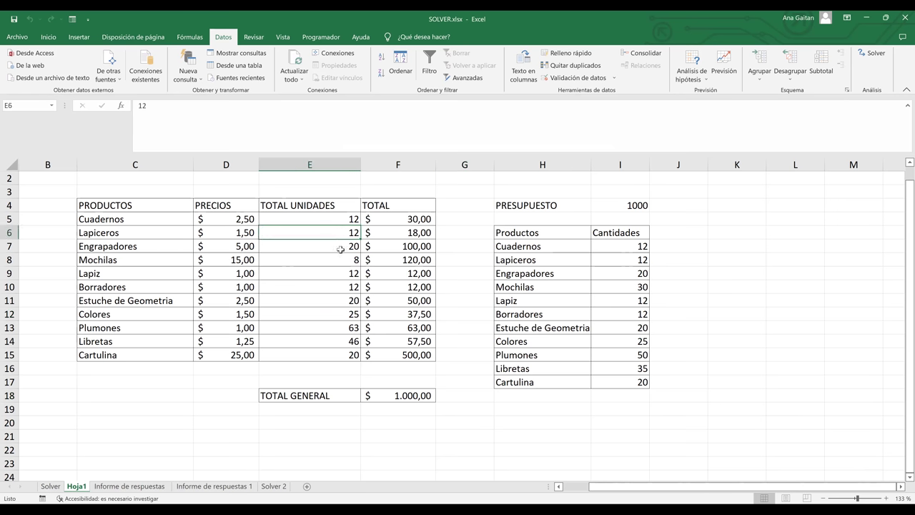
{"action": "left_click", "coordinate": [337, 287]}
{"action": "left_click", "coordinate": [336, 312]}
{"action": "left_click", "coordinate": [336, 328]}
{"action": "left_click", "coordinate": [337, 342]}
{"action": "left_click", "coordinate": [336, 354]}
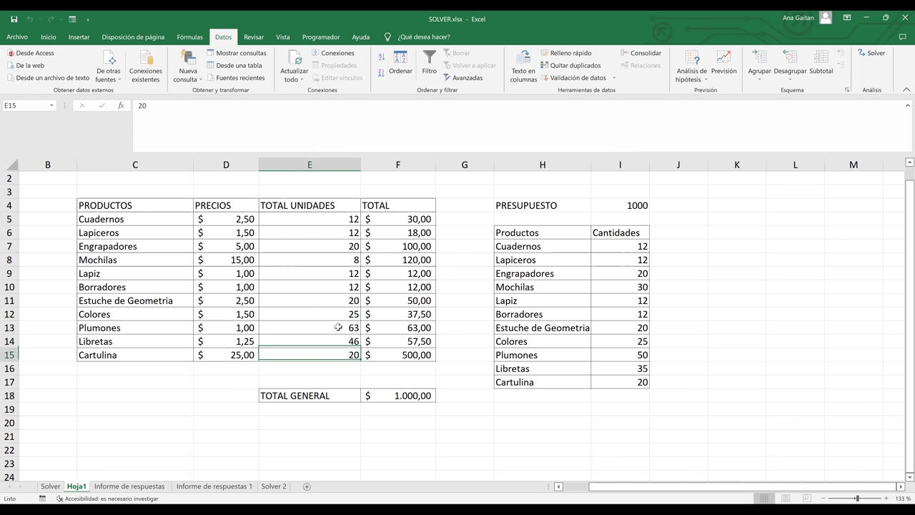
{"action": "left_click", "coordinate": [337, 326]}
{"action": "left_click", "coordinate": [333, 286]}
{"action": "left_click", "coordinate": [337, 253]}
{"action": "left_click", "coordinate": [340, 232]}
{"action": "left_click", "coordinate": [341, 207]}
{"action": "key", "text": "F2"}
{"action": "left_click", "coordinate": [340, 216]}
{"action": "left_click", "coordinate": [344, 260]}
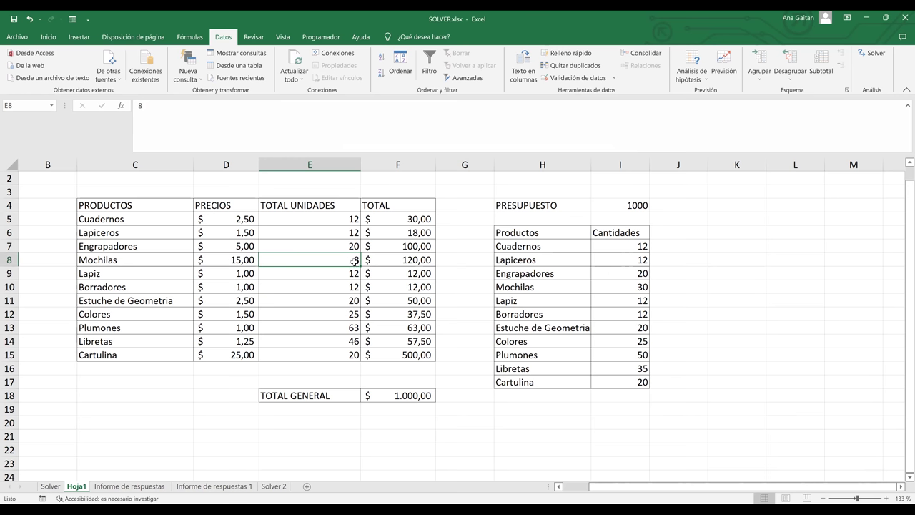
- Check the Mochilas price and total, the Cartulina units, and TOTAL GENERAL against the PRESUPUESTO value
{"action": "left_click", "coordinate": [242, 266]}
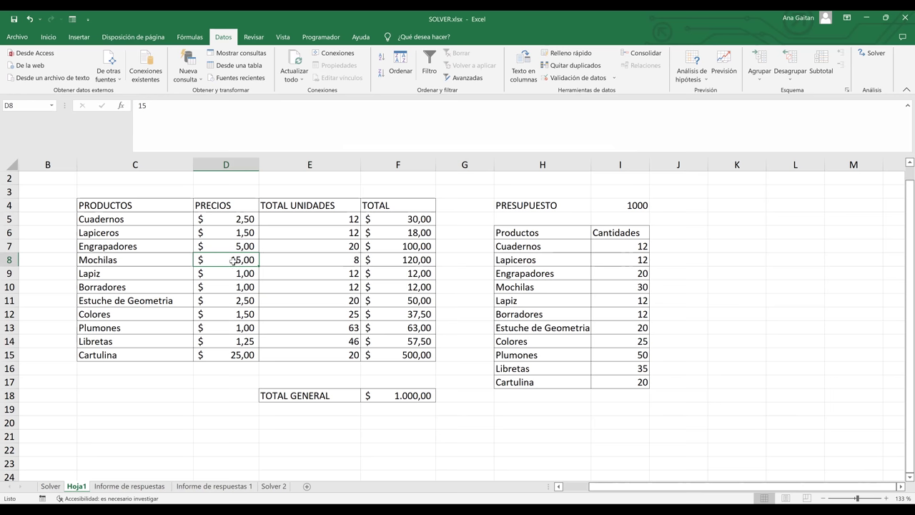
{"action": "left_click", "coordinate": [397, 260]}
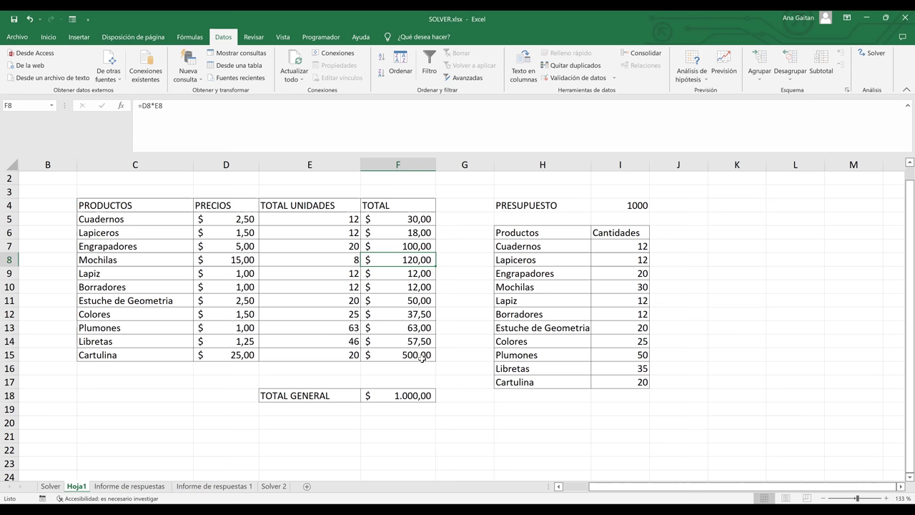
{"action": "left_click", "coordinate": [340, 355]}
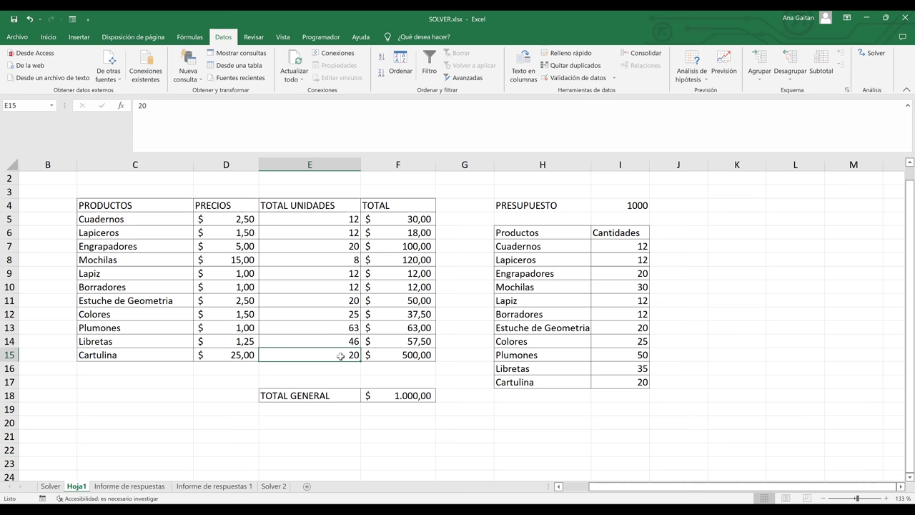
{"action": "left_click", "coordinate": [420, 395]}
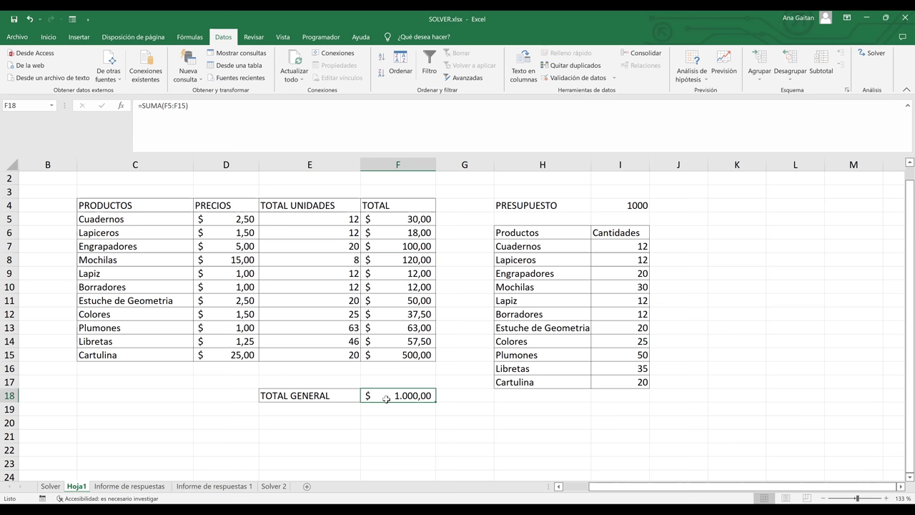
{"action": "left_click", "coordinate": [641, 206]}
{"action": "left_click", "coordinate": [440, 409]}
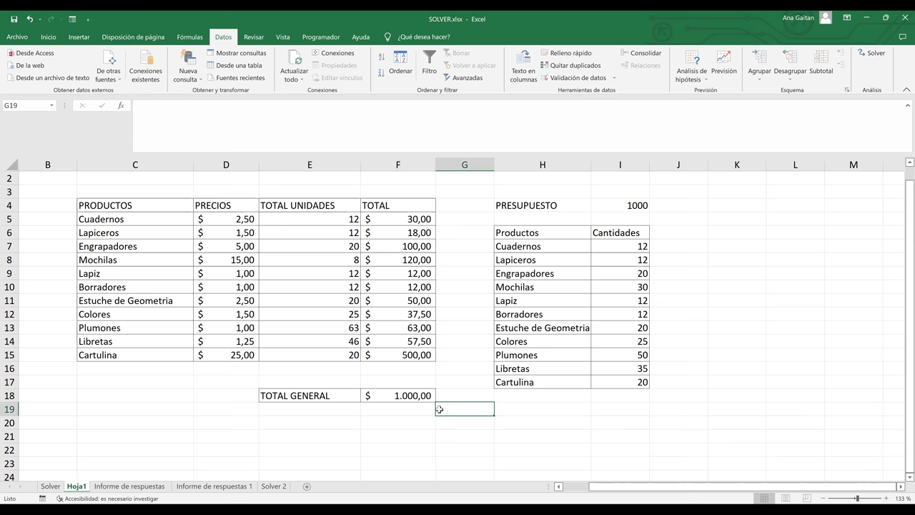
{"action": "left_click", "coordinate": [394, 341]}
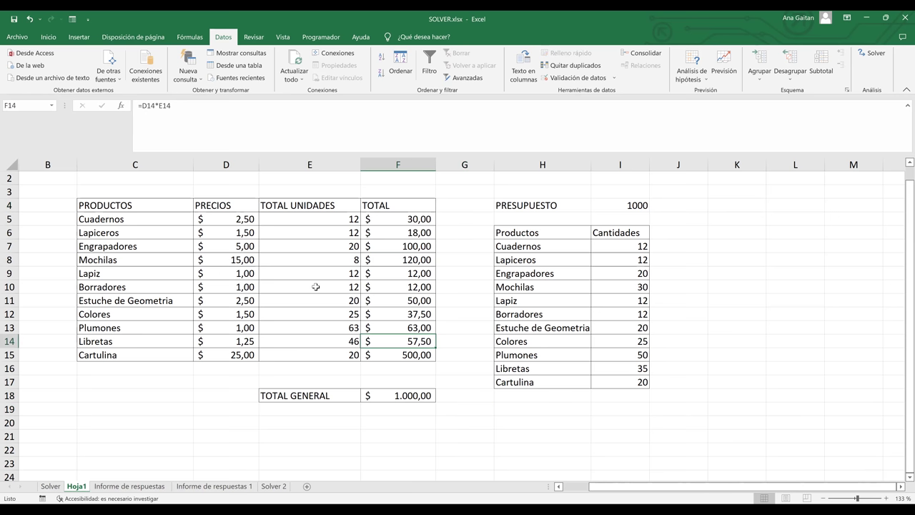
{"action": "left_click", "coordinate": [340, 224]}
{"action": "key", "text": "Down"}
{"action": "left_click", "coordinate": [336, 262]}
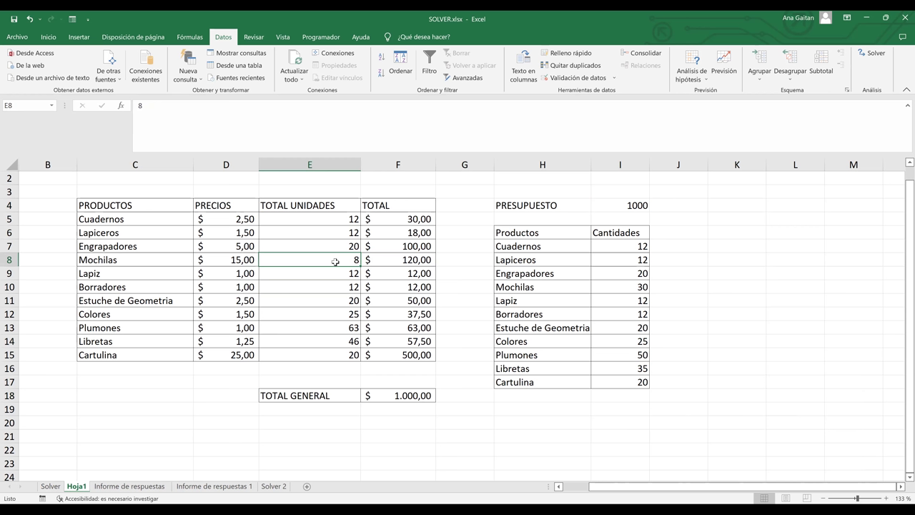
{"action": "left_click", "coordinate": [326, 217]}
{"action": "left_click", "coordinate": [317, 260]}
{"action": "left_click", "coordinate": [318, 300]}
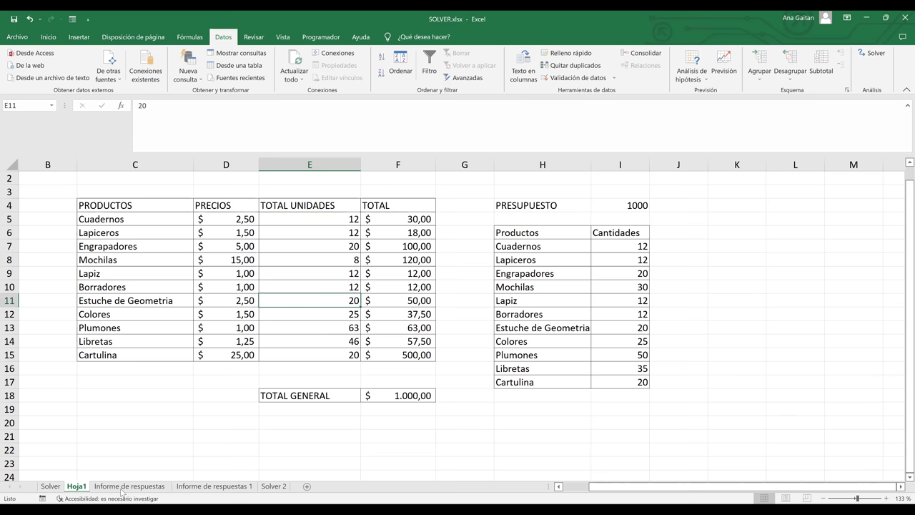
- View the existing Informe de respuestas sheet and return to Hoja1
{"action": "left_click", "coordinate": [215, 384]}
{"action": "left_click", "coordinate": [130, 486]}
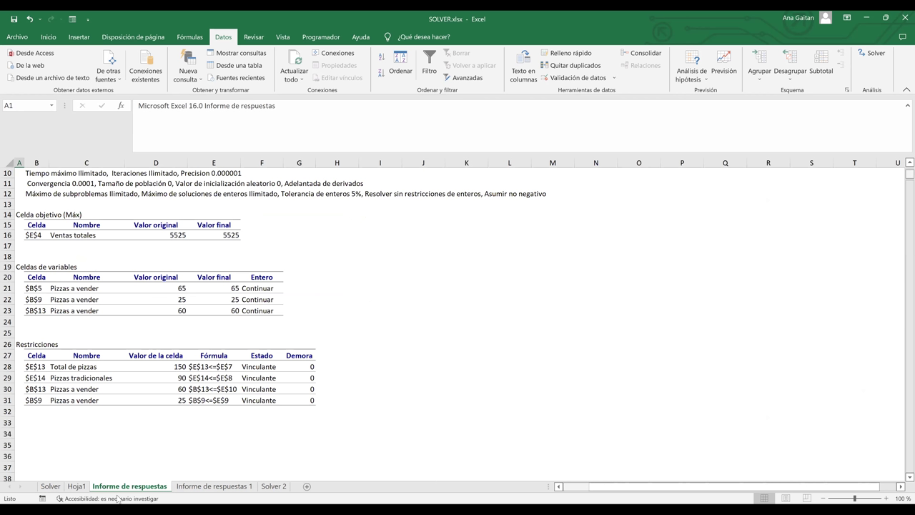
{"action": "left_click", "coordinate": [77, 487]}
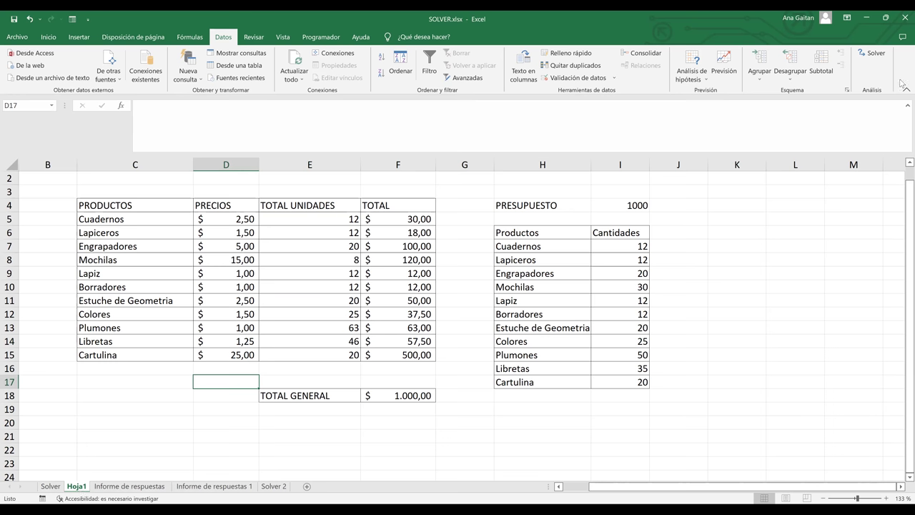
- Run Solver again on Hoja1, keeping the solution and generating the Responder report
{"action": "left_click", "coordinate": [876, 54]}
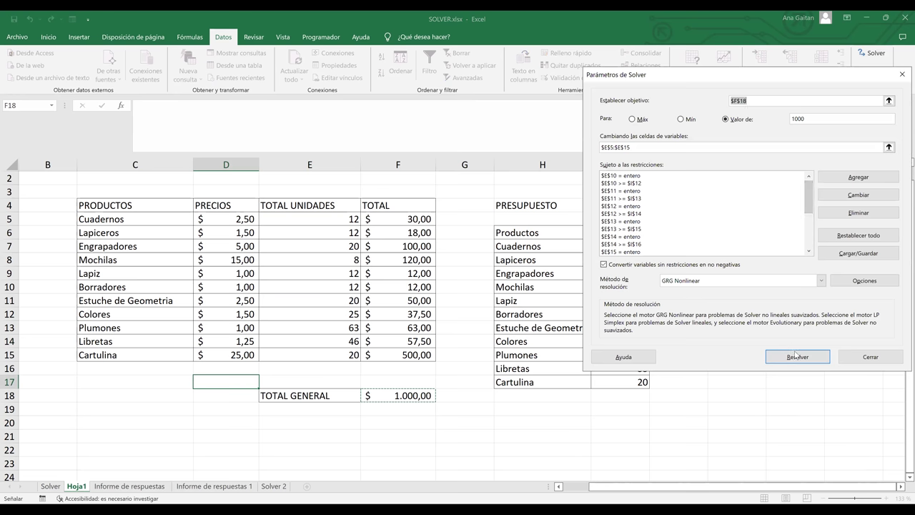
{"action": "left_click", "coordinate": [796, 358]}
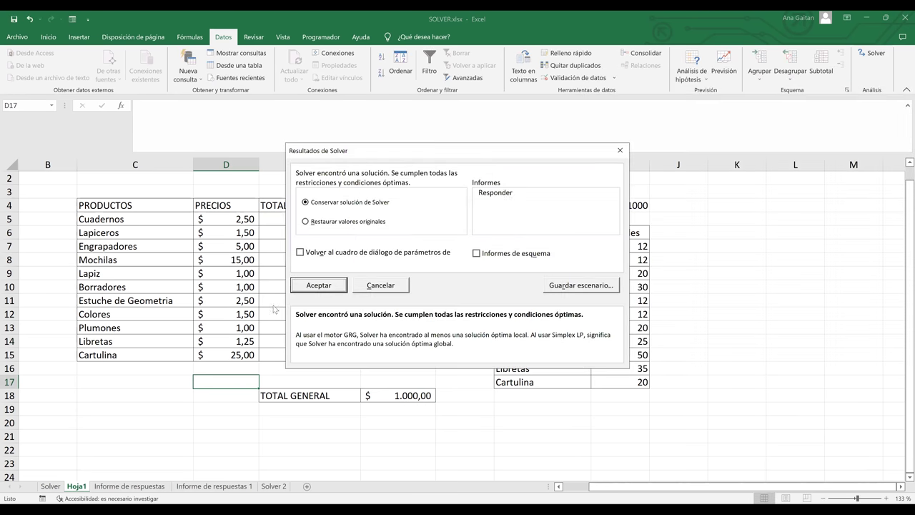
{"action": "left_click", "coordinate": [323, 284]}
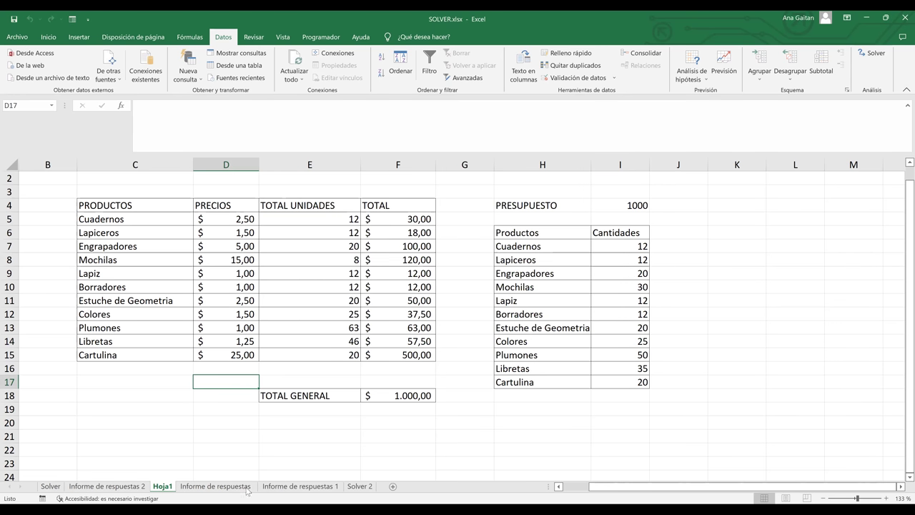
- Look through the existing answer report sheets and open Informe de respuestas 2 for Hoja1
{"action": "left_click", "coordinate": [300, 486]}
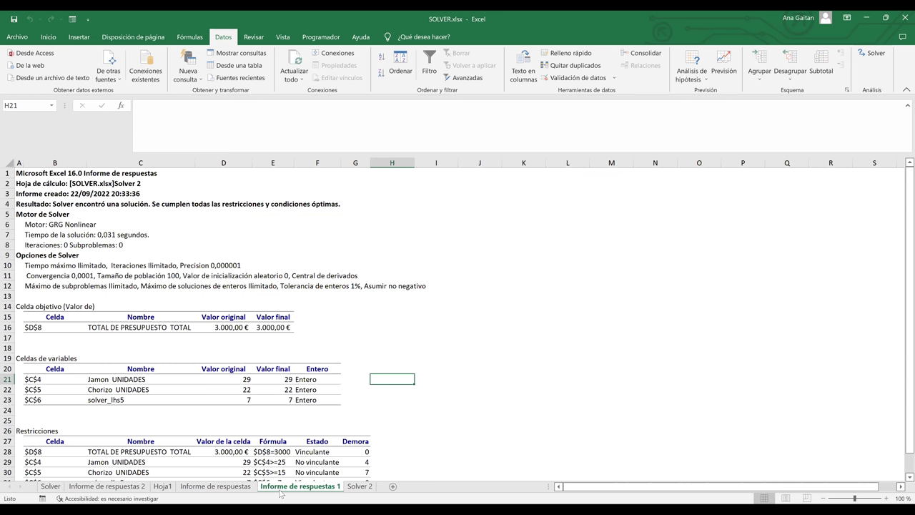
{"action": "left_click", "coordinate": [222, 486]}
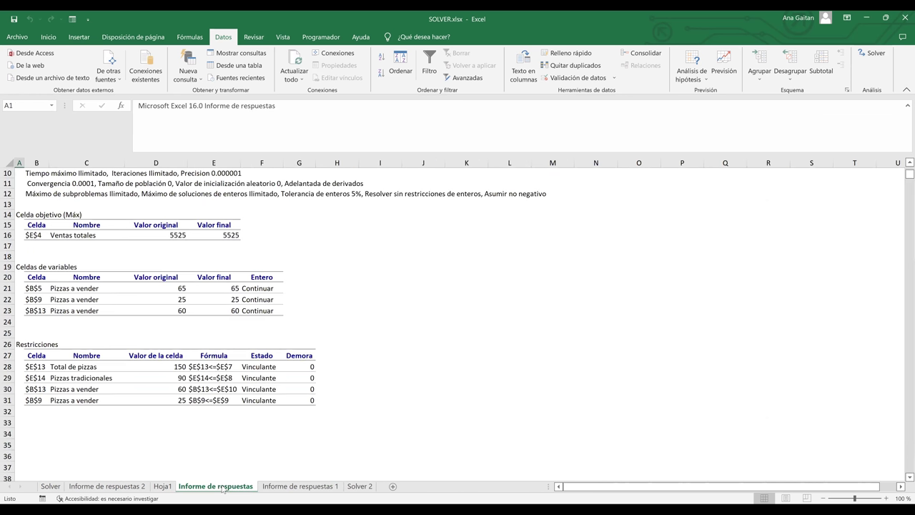
{"action": "left_click", "coordinate": [114, 486]}
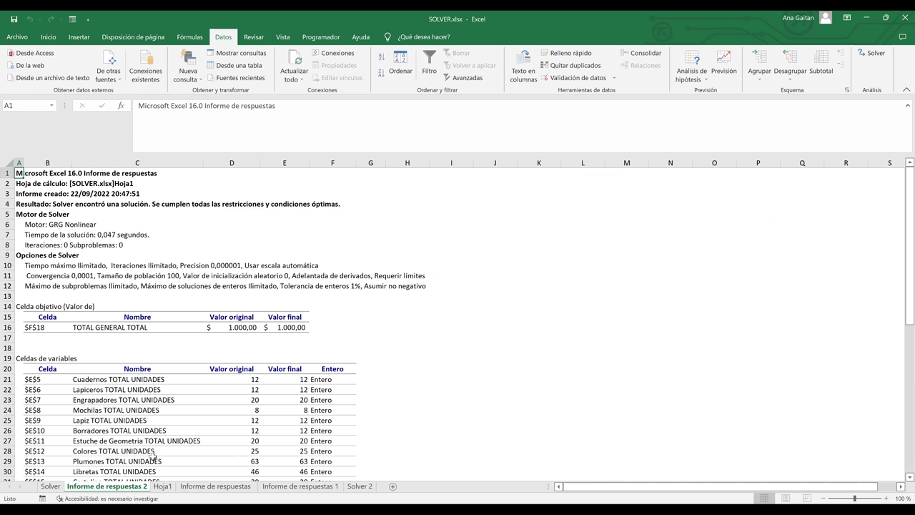
- Examine the objective cell, variable cells and restrictions in Informe de respuestas 2
{"action": "left_click", "coordinate": [255, 405]}
{"action": "key", "text": "Down"}
{"action": "key", "text": "Down"}
{"action": "key", "text": "Down"}
{"action": "key", "text": "Down"}
{"action": "key", "text": "Down"}
{"action": "key", "text": "Down"}
{"action": "key", "text": "Down"}
{"action": "key", "text": "Down"}
{"action": "key", "text": "Down"}
{"action": "key", "text": "Down"}
{"action": "key", "text": "Down"}
{"action": "key", "text": "Down"}
{"action": "key", "text": "Down"}
{"action": "key", "text": "Down"}
{"action": "key", "text": "Down"}
{"action": "key", "text": "Down"}
{"action": "key", "text": "Down"}
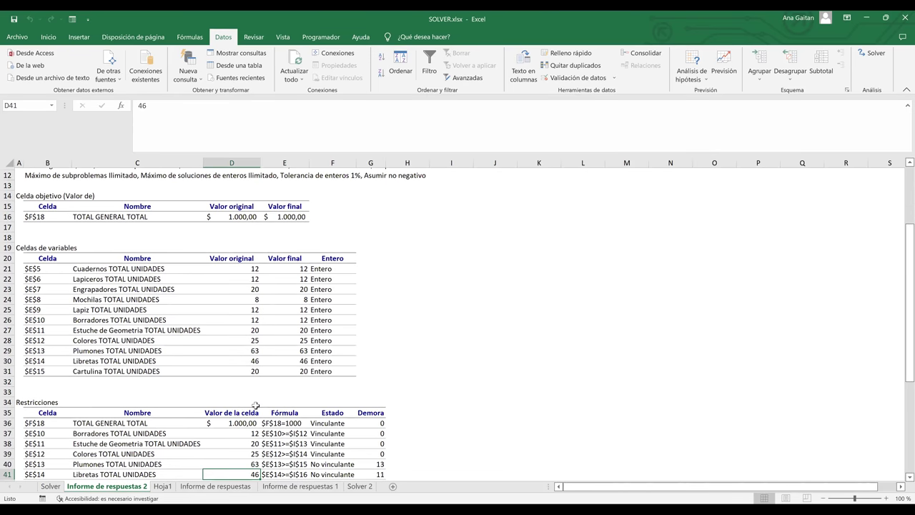
{"action": "key", "text": "Down"}
{"action": "key", "text": "Down"}
{"action": "key", "text": "Down"}
{"action": "key", "text": "Down"}
{"action": "key", "text": "Down"}
{"action": "key", "text": "Down"}
{"action": "key", "text": "Down"}
{"action": "key", "text": "Down"}
{"action": "key", "text": "Down"}
{"action": "key", "text": "Down"}
{"action": "key", "text": "Down"}
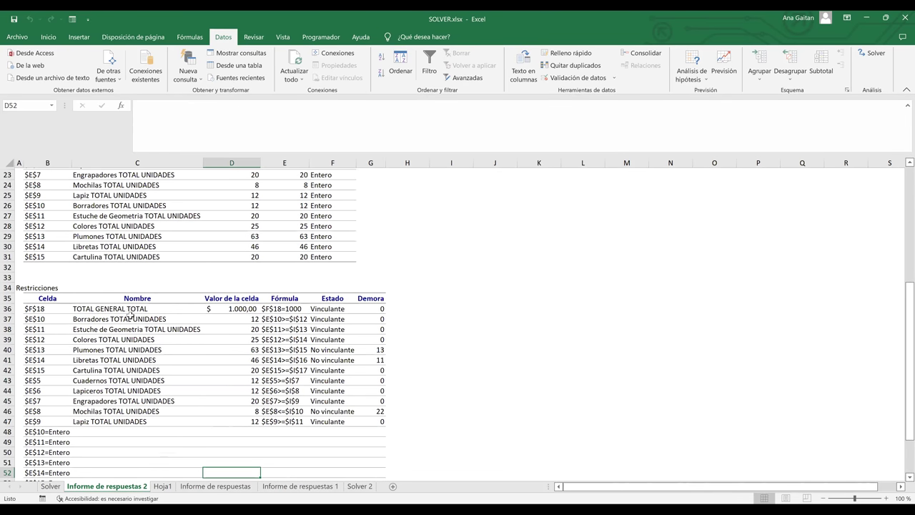
- Compare the restriction cell values with their formulas in D36:E47, and read the integer restrictions listed below them
{"action": "left_click_drag", "start_coordinate": [267, 309], "coordinate": [258, 418]}
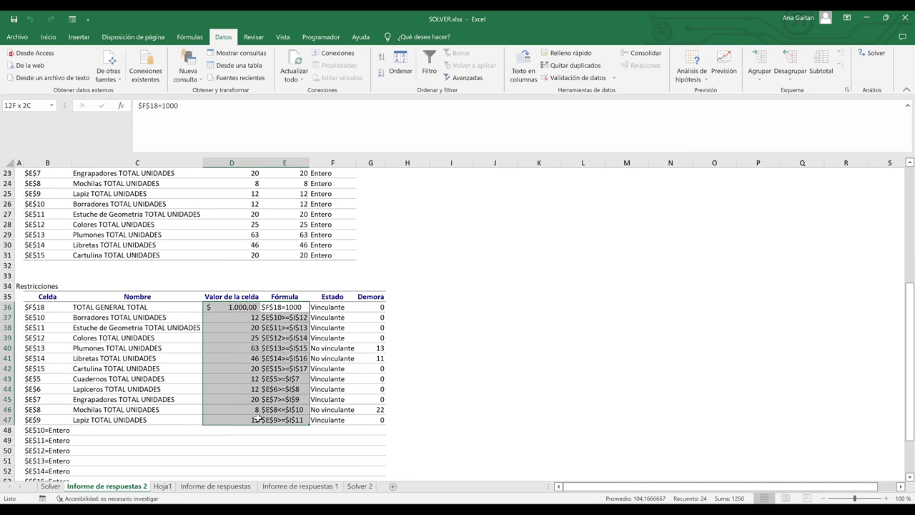
{"action": "left_click", "coordinate": [468, 378]}
{"action": "key", "text": "Down"}
{"action": "key", "text": "Down"}
{"action": "key", "text": "Down"}
{"action": "key", "text": "Down"}
{"action": "key", "text": "Down"}
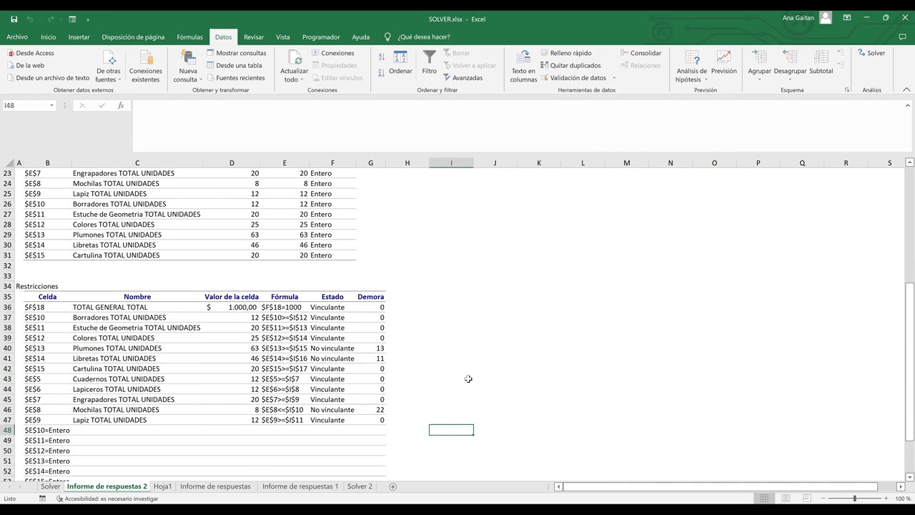
{"action": "key", "text": "Down"}
{"action": "key", "text": "Down"}
{"action": "key", "text": "Down"}
{"action": "key", "text": "Down"}
{"action": "key", "text": "Down"}
{"action": "key", "text": "Down"}
{"action": "key", "text": "Down"}
{"action": "key", "text": "Down"}
{"action": "key", "text": "Down"}
{"action": "key", "text": "Down"}
{"action": "key", "text": "Down"}
{"action": "key", "text": "Down"}
{"action": "key", "text": "Down"}
{"action": "key", "text": "Down"}
{"action": "key", "text": "Down"}
{"action": "key", "text": "Down"}
{"action": "key", "text": "Down"}
{"action": "key", "text": "Down"}
{"action": "key", "text": "Down"}
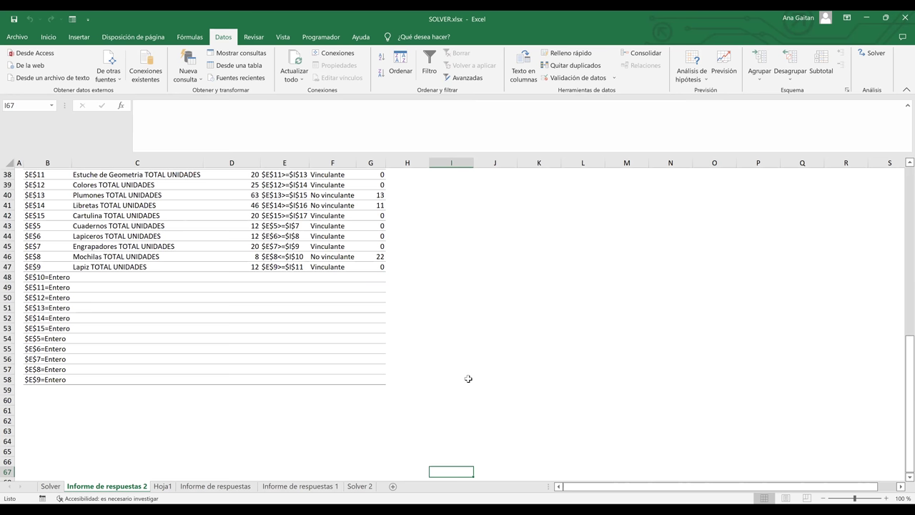
- Review the report upward from the restrictions to the Solver options and the heading at its beginning
{"action": "key", "text": "Up"}
{"action": "key", "text": "Up"}
{"action": "key", "text": "Up"}
{"action": "key", "text": "Up"}
{"action": "key", "text": "Up"}
{"action": "key", "text": "Up"}
{"action": "key", "text": "Up"}
{"action": "key", "text": "Up"}
{"action": "key", "text": "Up"}
{"action": "key", "text": "Up"}
{"action": "key", "text": "Up"}
{"action": "key", "text": "Up"}
{"action": "key", "text": "Up"}
{"action": "key", "text": "Up"}
{"action": "key", "text": "Up"}
{"action": "key", "text": "Up"}
{"action": "key", "text": "Up"}
{"action": "key", "text": "Up"}
{"action": "key", "text": "Up"}
{"action": "key", "text": "Up"}
{"action": "key", "text": "Up"}
{"action": "key", "text": "Up"}
{"action": "key", "text": "Up"}
{"action": "key", "text": "Up"}
{"action": "key", "text": "Up"}
{"action": "key", "text": "Up"}
{"action": "key", "text": "Up"}
{"action": "key", "text": "Up"}
{"action": "key", "text": "Up"}
{"action": "key", "text": "Up"}
{"action": "key", "text": "Up"}
{"action": "key", "text": "Up"}
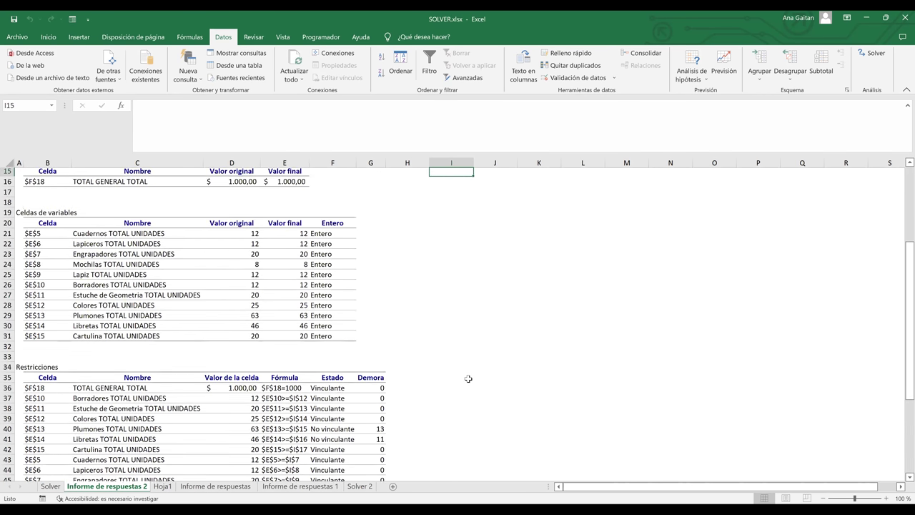
{"action": "key", "text": "Up"}
{"action": "key", "text": "Up"}
{"action": "key", "text": "Up"}
{"action": "key", "text": "Up"}
{"action": "key", "text": "Up"}
{"action": "key", "text": "Up"}
{"action": "key", "text": "Up"}
{"action": "key", "text": "Up"}
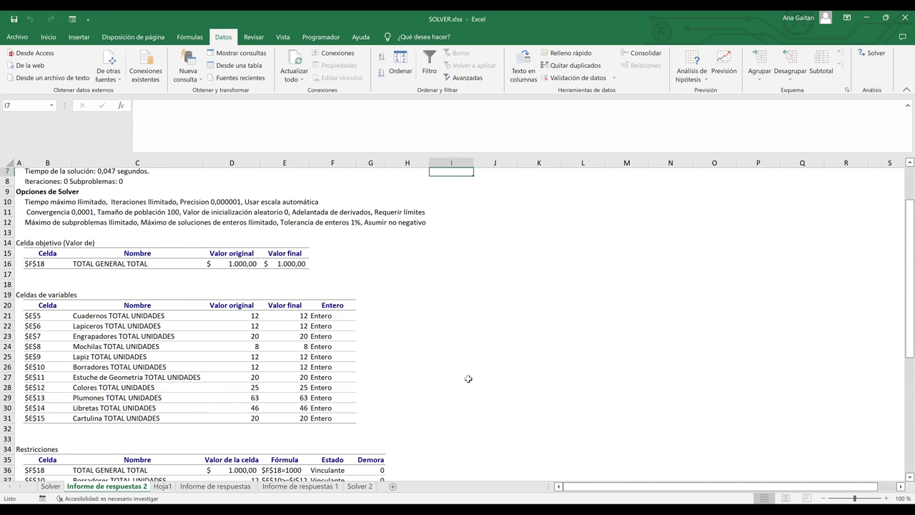
{"action": "key", "text": "Up"}
{"action": "key", "text": "Up"}
{"action": "key", "text": "Up"}
{"action": "key", "text": "Up"}
{"action": "key", "text": "Up"}
{"action": "key", "text": "Up"}
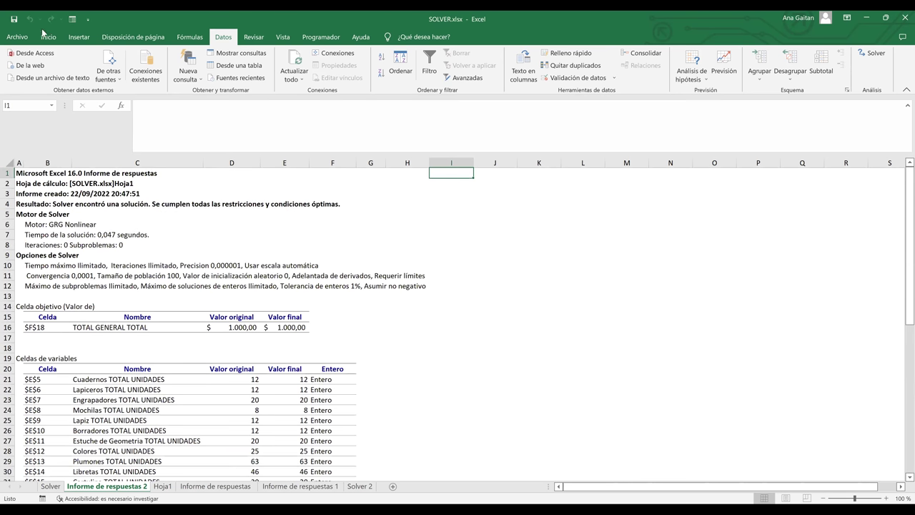
- Save SOLVER.xlsx, view the Solver 2 sheet, and close the workbook
{"action": "left_click", "coordinate": [13, 21]}
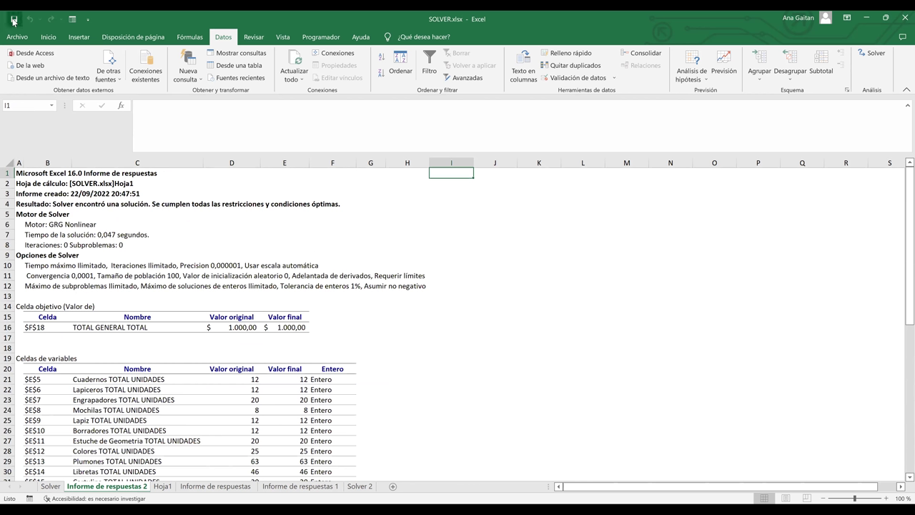
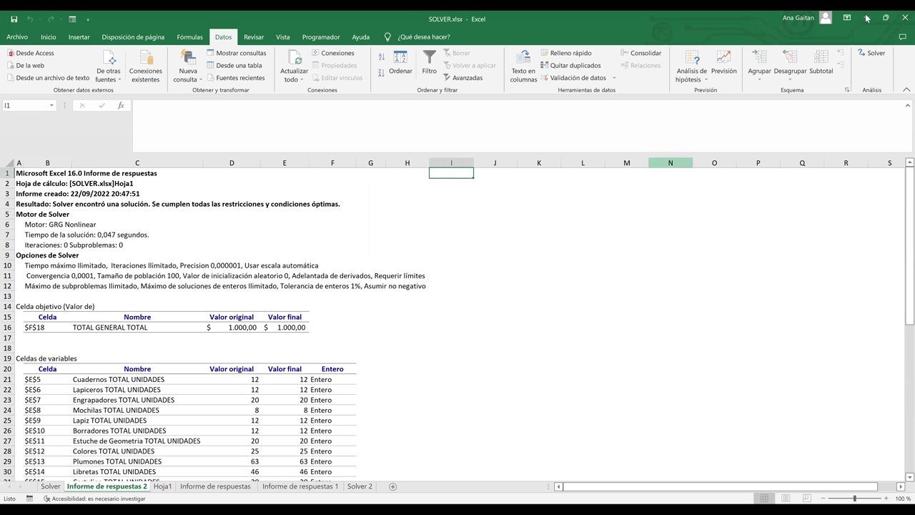
{"action": "left_click", "coordinate": [359, 486]}
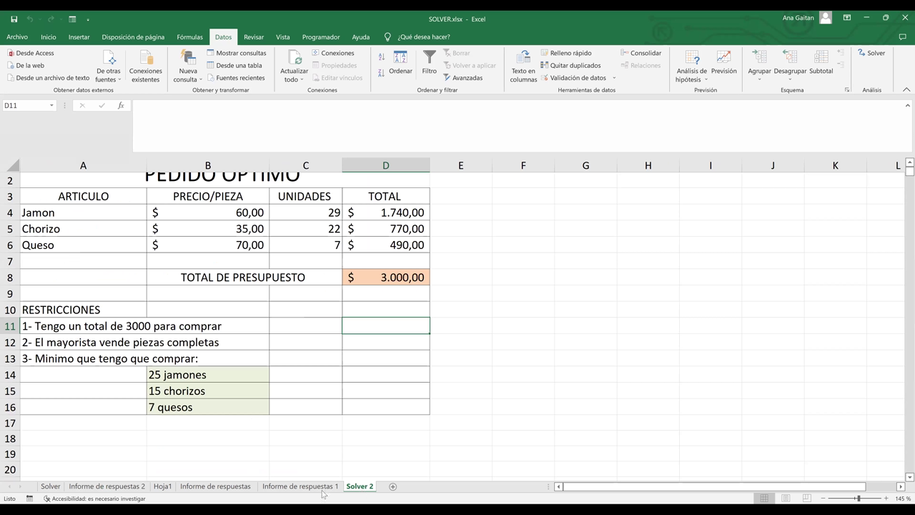
{"action": "left_click", "coordinate": [902, 19]}
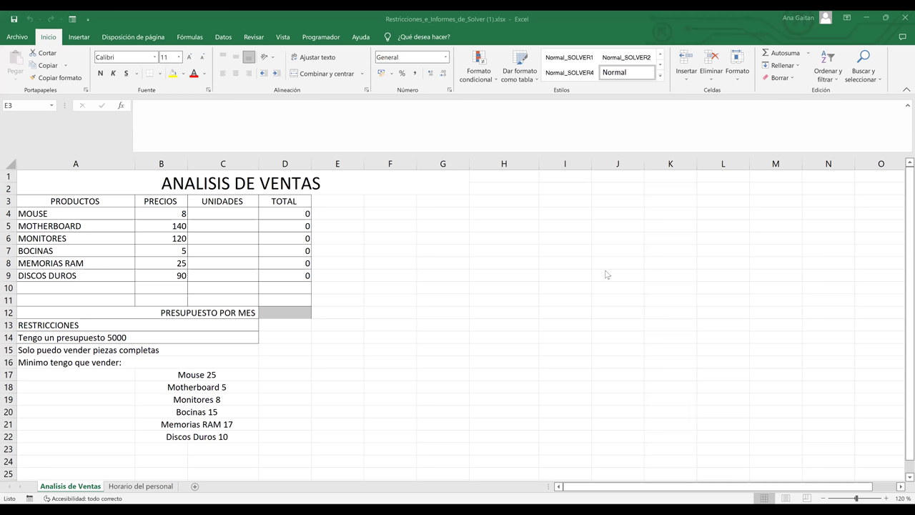
- Examine the ANALISIS DE VENTAS table's products, prices, UNIDADES cells and PRESUPUESTO POR MES cell
{"action": "left_click", "coordinate": [295, 314]}
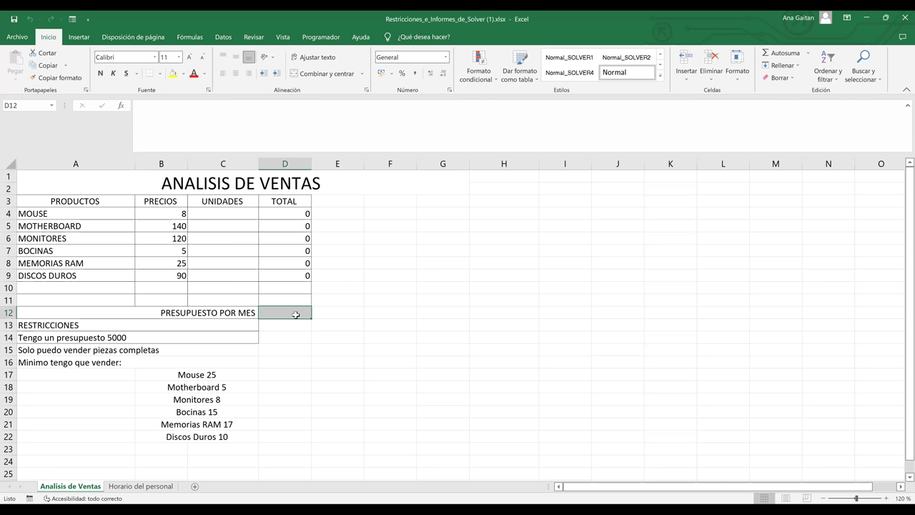
{"action": "left_click", "coordinate": [452, 318]}
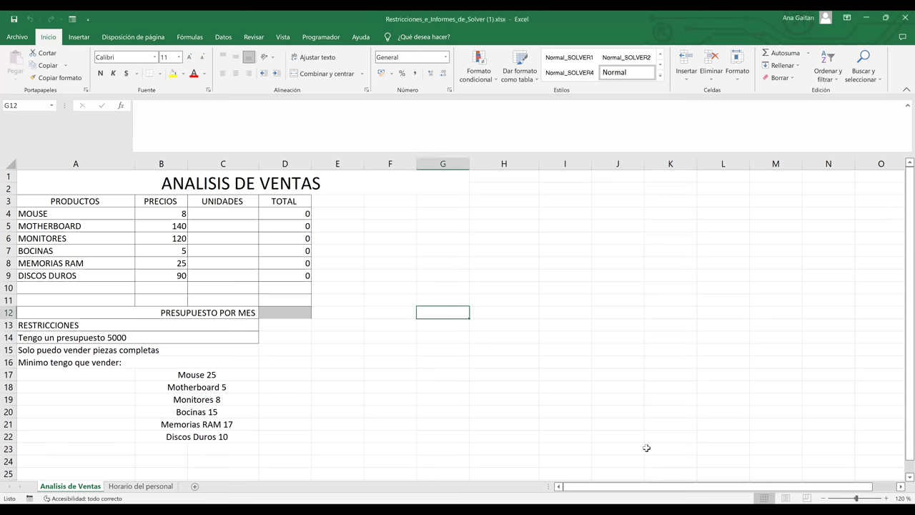
{"action": "scroll", "coordinate": [664, 291], "scroll_direction": "up", "scroll_amount": 4}
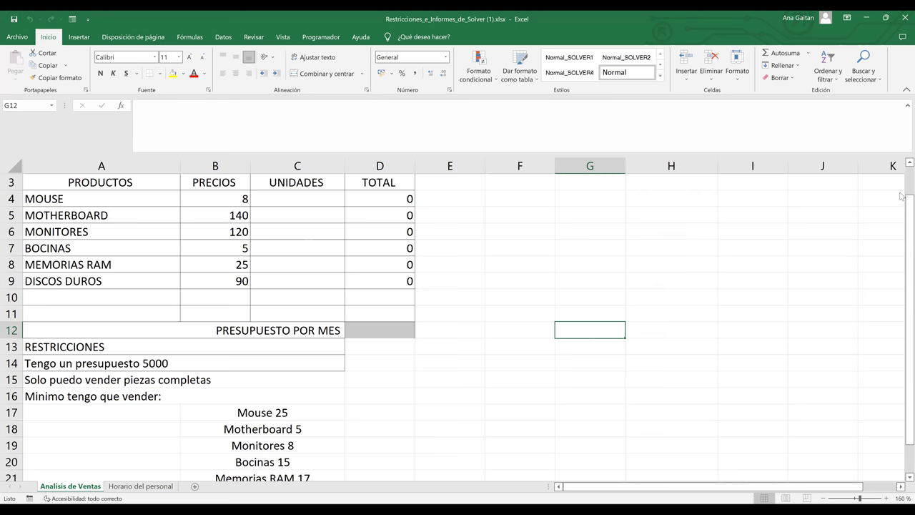
{"action": "scroll", "coordinate": [901, 197], "scroll_direction": "up", "scroll_amount": 1}
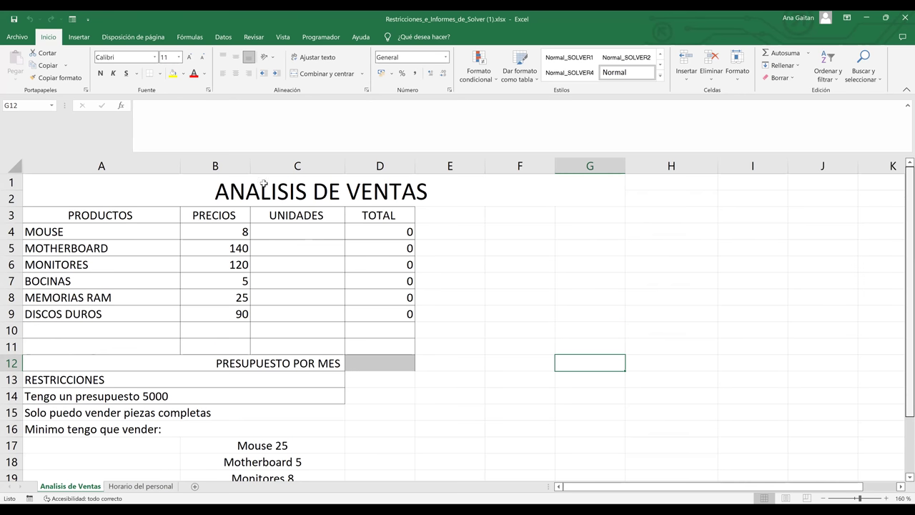
{"action": "left_click_drag", "start_coordinate": [139, 219], "coordinate": [128, 314]}
{"action": "left_click_drag", "start_coordinate": [232, 217], "coordinate": [238, 315]}
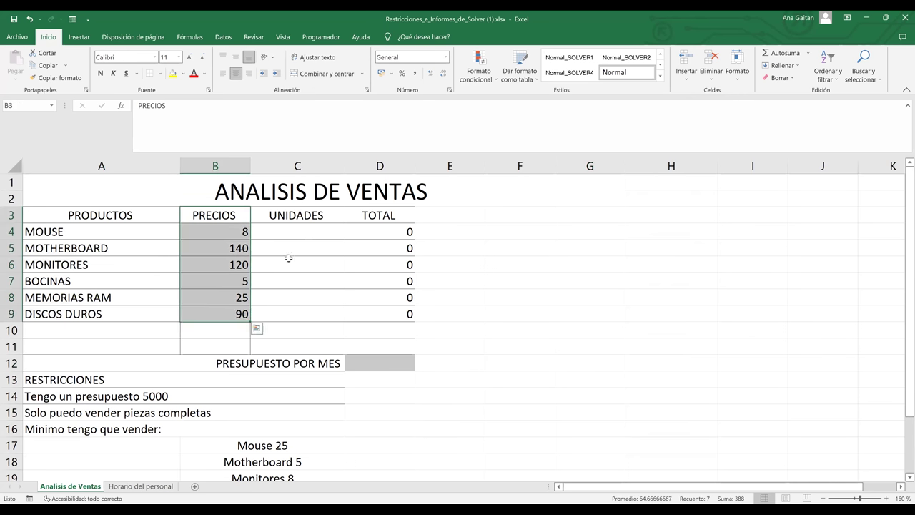
{"action": "left_click", "coordinate": [290, 260]}
{"action": "left_click_drag", "start_coordinate": [296, 231], "coordinate": [303, 316]}
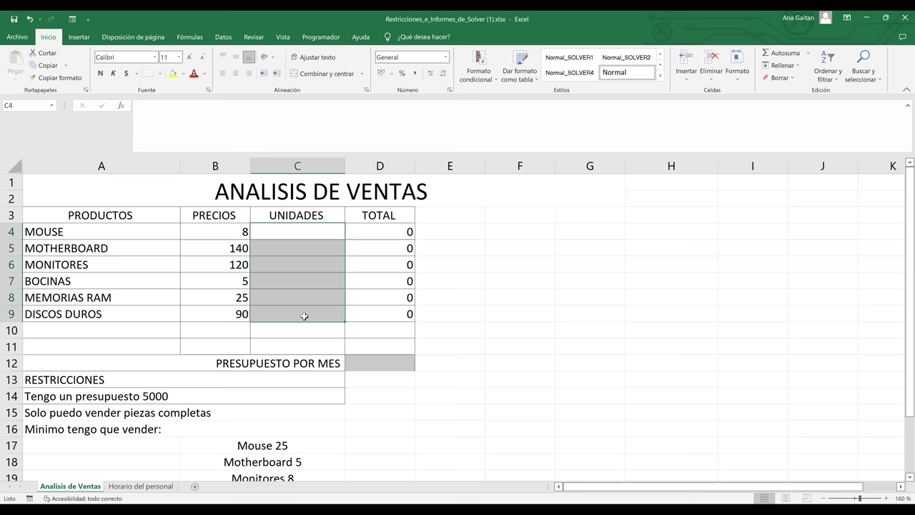
{"action": "left_click", "coordinate": [389, 364]}
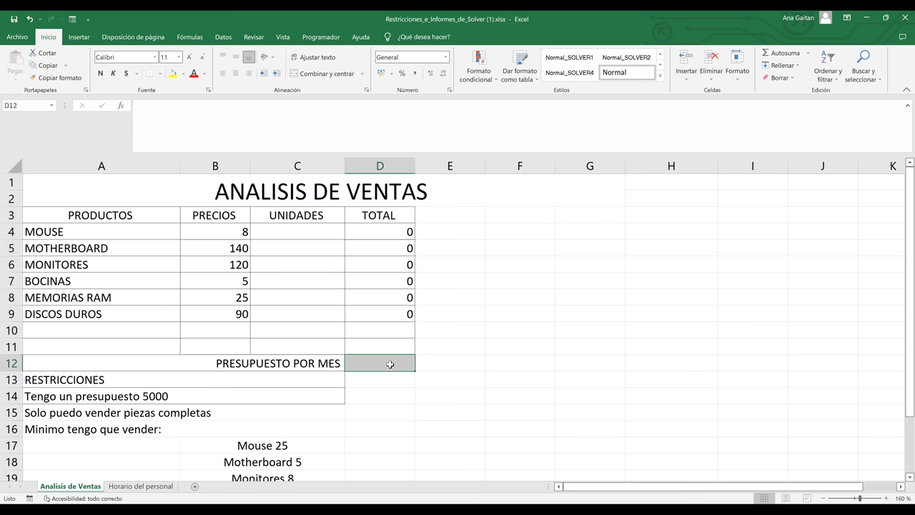
- Read the restrictions and minimum sales quantities below the ANALISIS DE VENTAS table, and return to the title cell
{"action": "key", "text": "Down"}
{"action": "key", "text": "Down"}
{"action": "key", "text": "Down"}
{"action": "key", "text": "Down"}
{"action": "key", "text": "Down"}
{"action": "key", "text": "Down"}
{"action": "key", "text": "Down"}
{"action": "key", "text": "Down"}
{"action": "key", "text": "Down"}
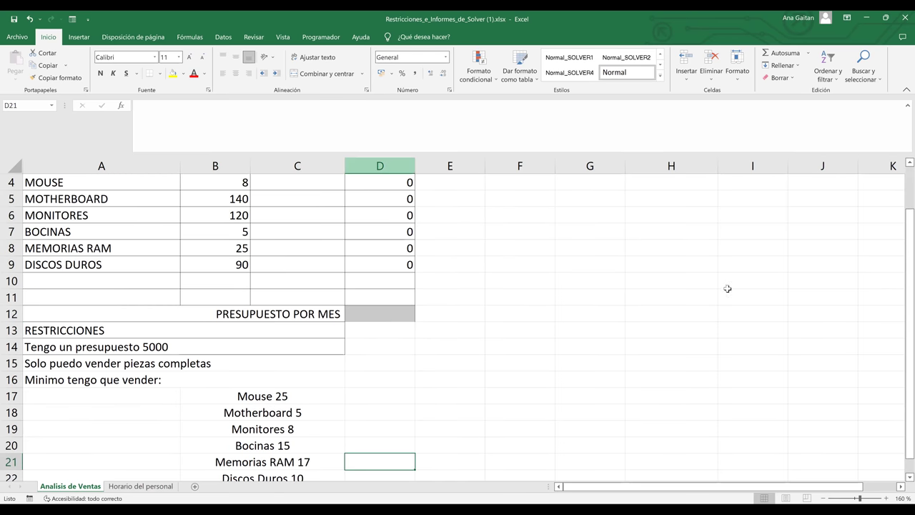
{"action": "key", "text": "Up"}
{"action": "key", "text": "Up"}
{"action": "key", "text": "Up"}
{"action": "key", "text": "Up"}
{"action": "key", "text": "Up"}
{"action": "key", "text": "Up"}
{"action": "key", "text": "Up"}
{"action": "key", "text": "ctrl+Home"}
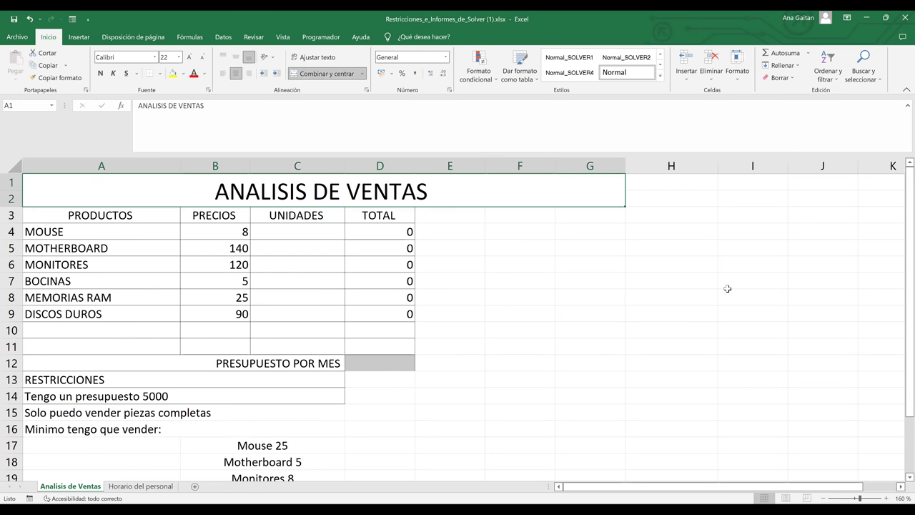
- Inspect the TOTAL formula for MOUSE in D4 and the PRESUPUESTO POR MES cell D12
{"action": "left_click", "coordinate": [373, 229]}
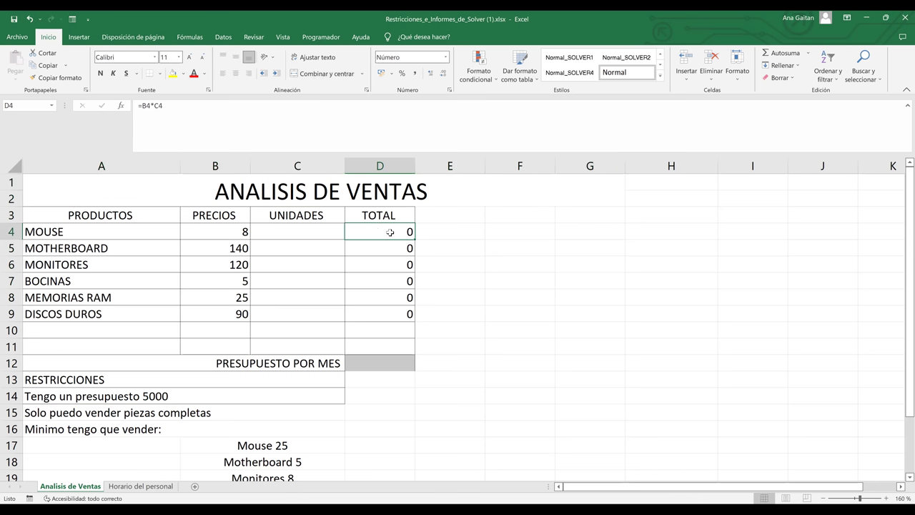
{"action": "double_click", "coordinate": [390, 233]}
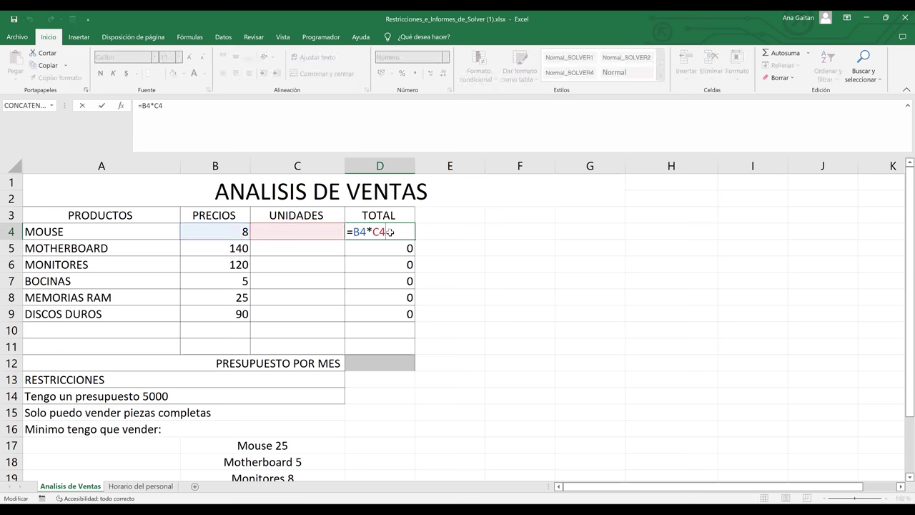
{"action": "key", "text": "Return"}
{"action": "left_click", "coordinate": [378, 365]}
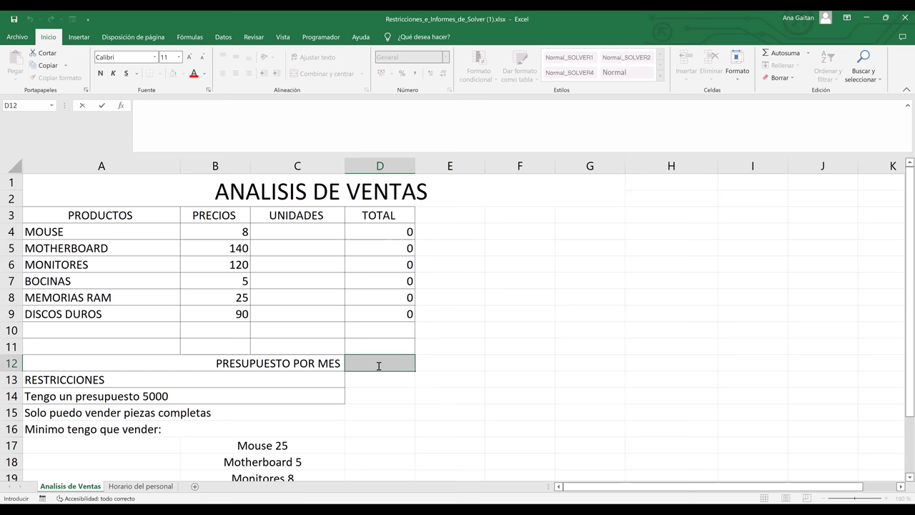
{"action": "left_click", "coordinate": [416, 365]}
{"action": "left_click", "coordinate": [411, 363]}
{"action": "left_click", "coordinate": [495, 368]}
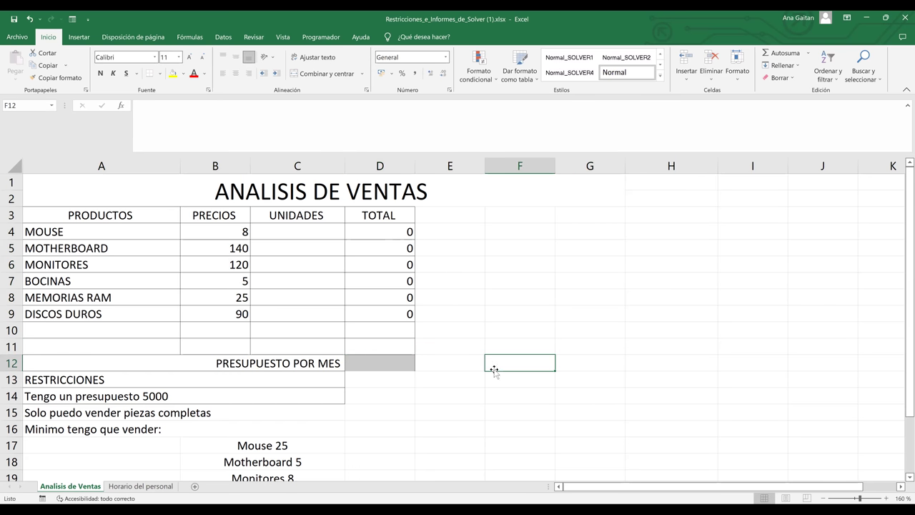
{"action": "left_click", "coordinate": [348, 370]}
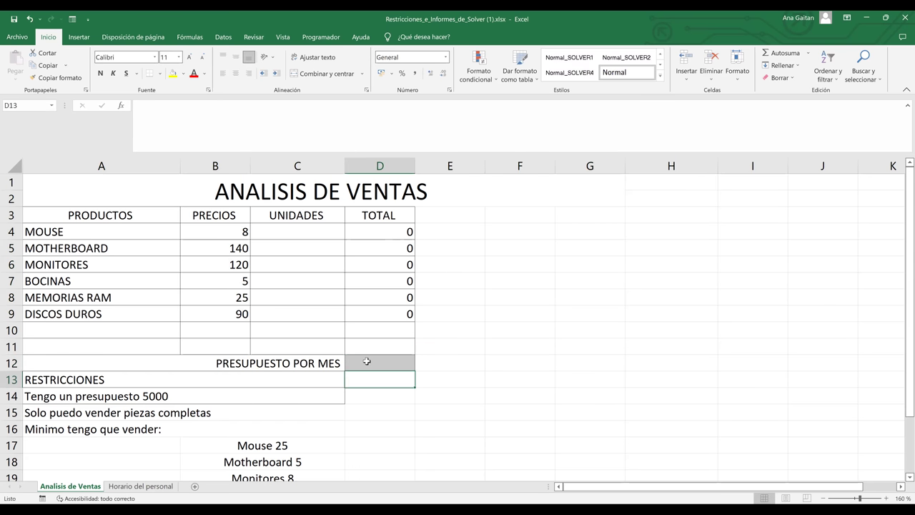
- Check the TOTAL cells from MOUSE to DISCOS DUROS, select cell D12, and review the listed restrictions
{"action": "left_click", "coordinate": [387, 313]}
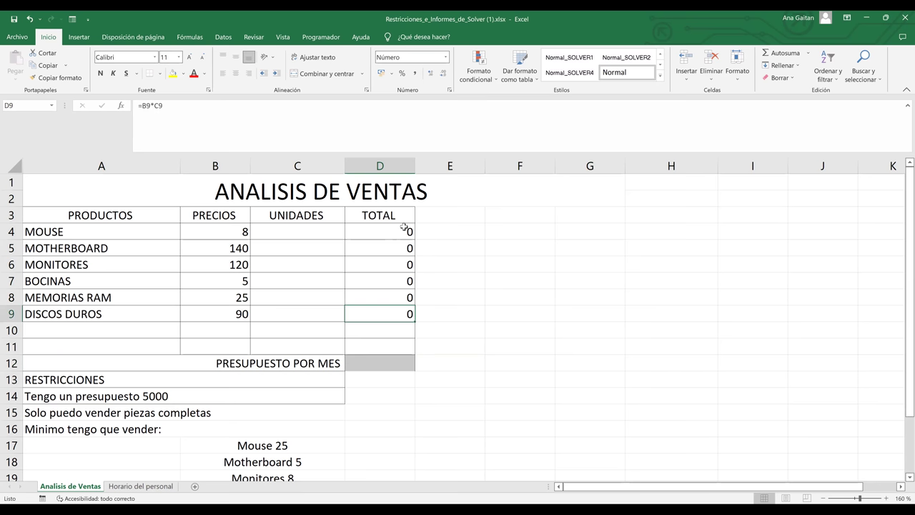
{"action": "left_click", "coordinate": [401, 229]}
{"action": "left_click_drag", "start_coordinate": [395, 283], "coordinate": [396, 308]}
{"action": "left_click_drag", "start_coordinate": [433, 303], "coordinate": [400, 322]}
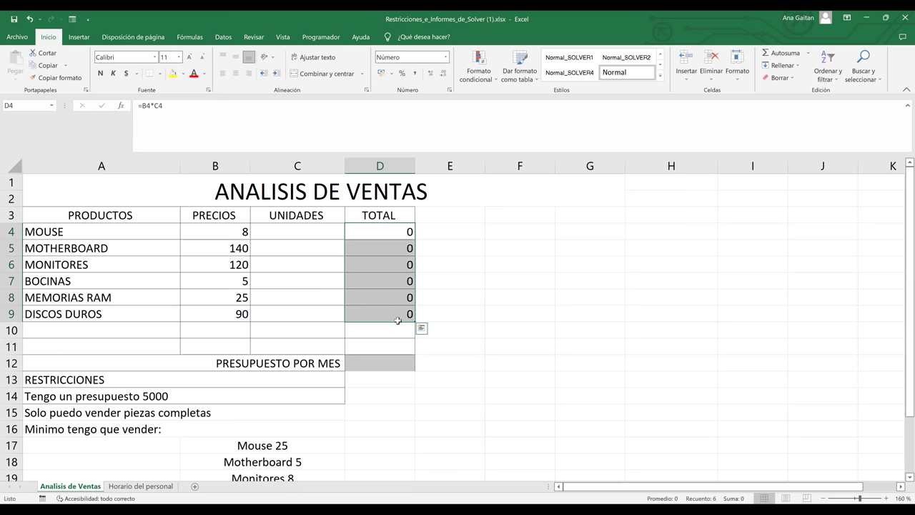
{"action": "left_click", "coordinate": [436, 299]}
{"action": "left_click", "coordinate": [398, 320]}
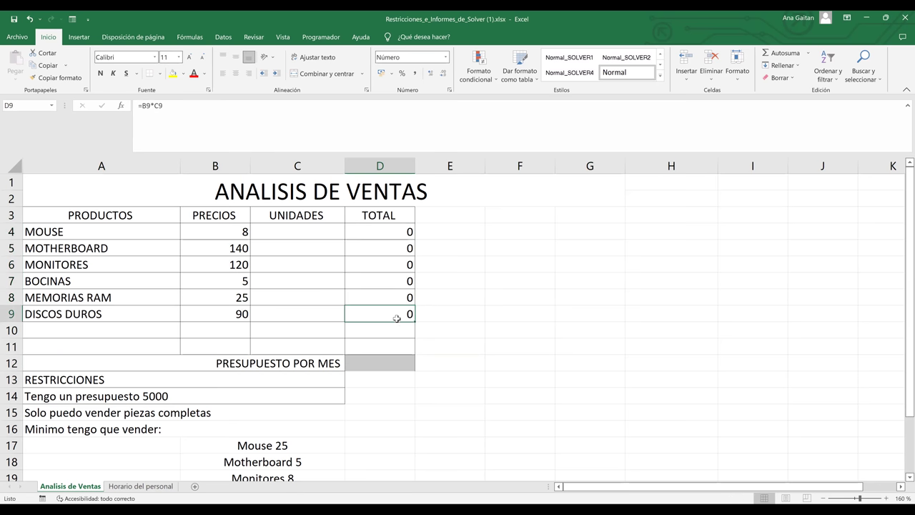
{"action": "left_click", "coordinate": [398, 362]}
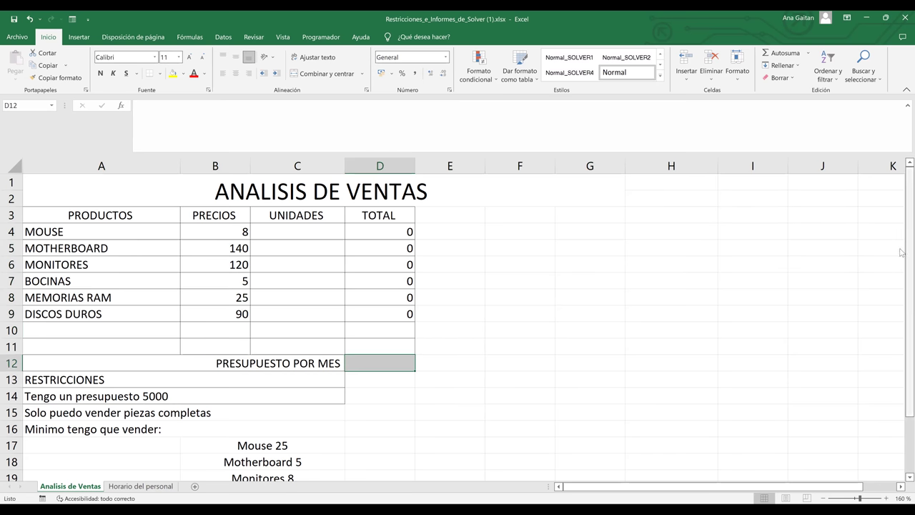
{"action": "scroll", "coordinate": [902, 300], "scroll_direction": "down", "scroll_amount": 1}
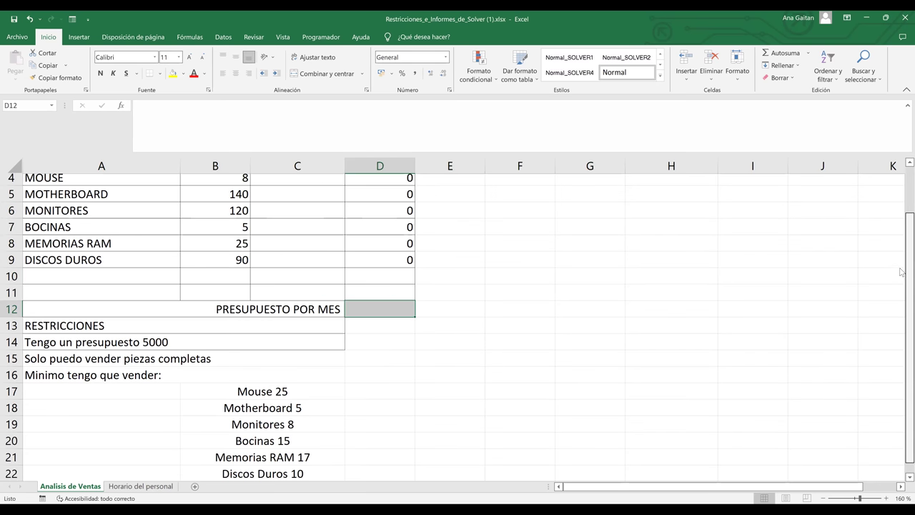
{"action": "scroll", "coordinate": [902, 276], "scroll_direction": "up", "scroll_amount": 1}
{"action": "scroll", "coordinate": [902, 248], "scroll_direction": "up", "scroll_amount": 1}
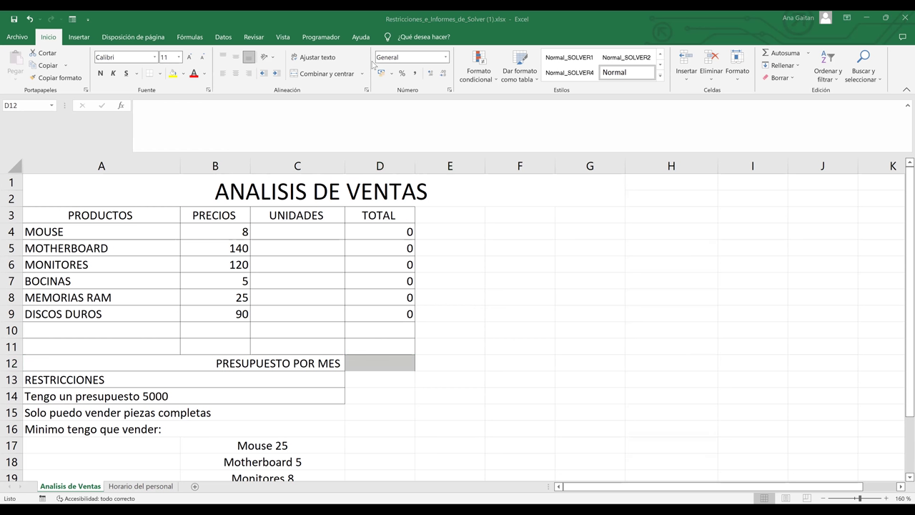
- Enter =SUMA(D4:D9) in the PRESUPUESTO POR MES cell D12 to add up the product totals
{"action": "left_click", "coordinate": [362, 360]}
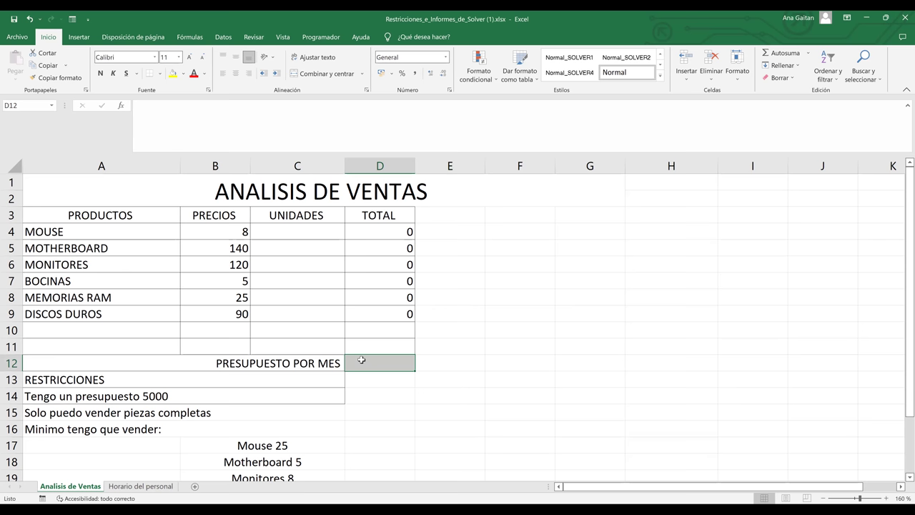
{"action": "type", "text": "="}
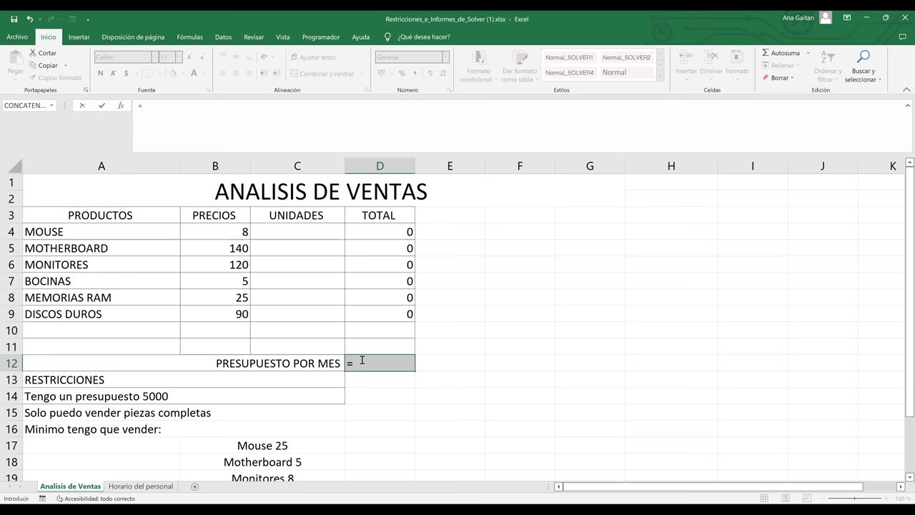
{"action": "type", "text": "suma"}
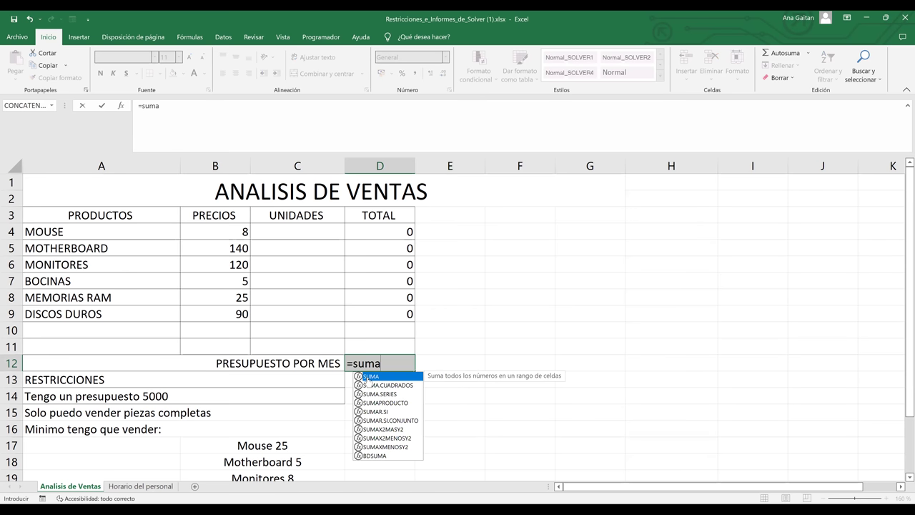
{"action": "double_click", "coordinate": [366, 376]}
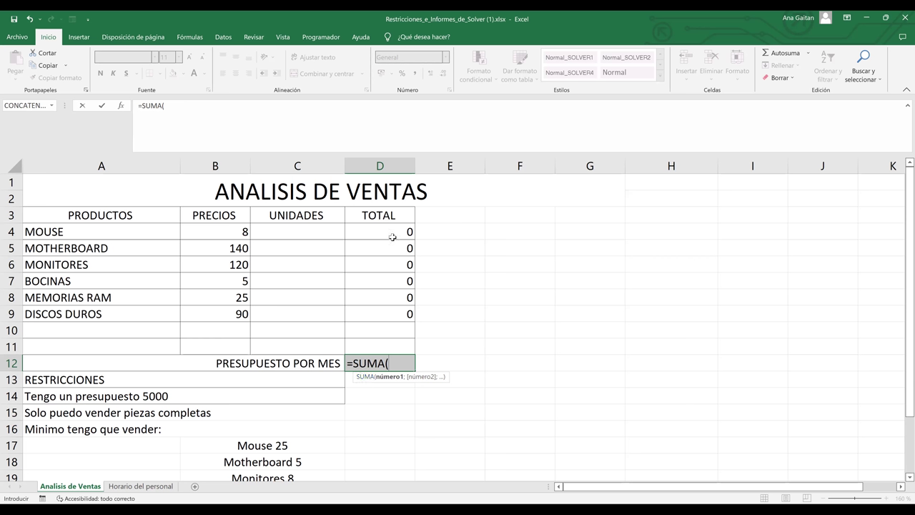
{"action": "left_click", "coordinate": [392, 232]}
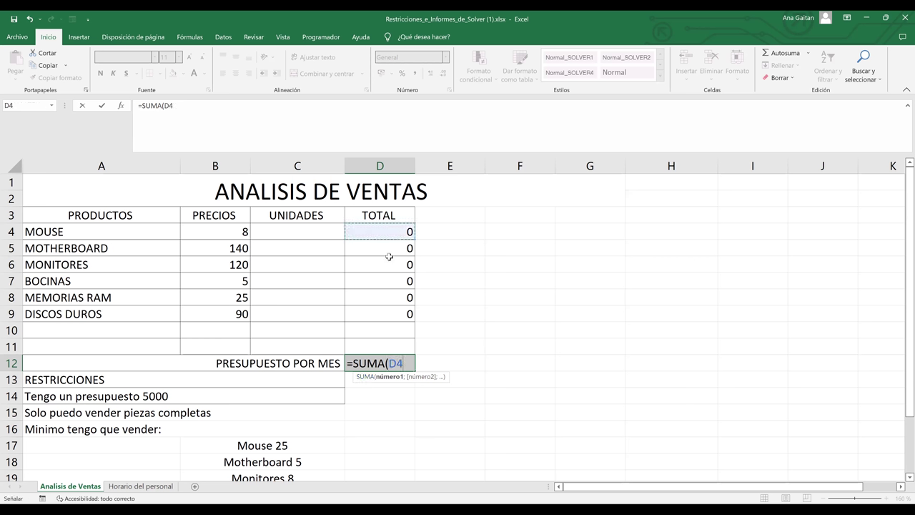
{"action": "left_click", "coordinate": [382, 318], "text": "shift"}
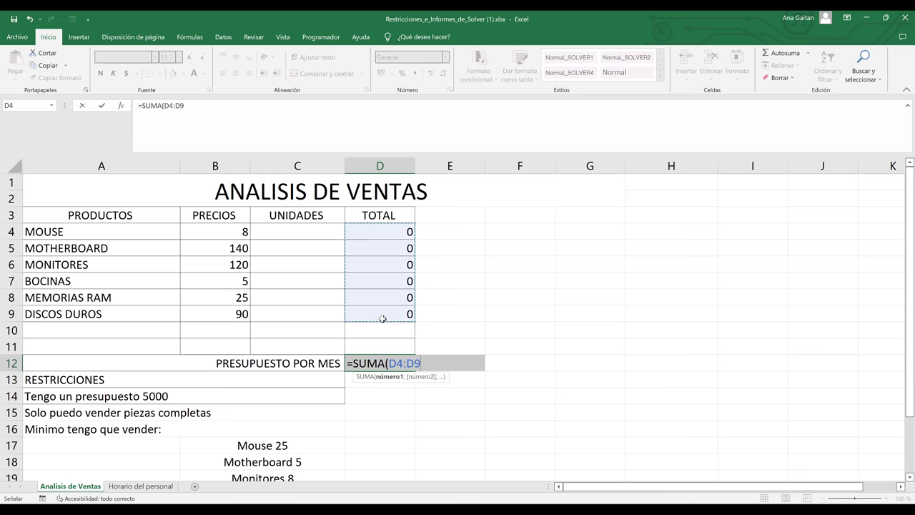
{"action": "type", "text": ")"}
{"action": "key", "text": "Return"}
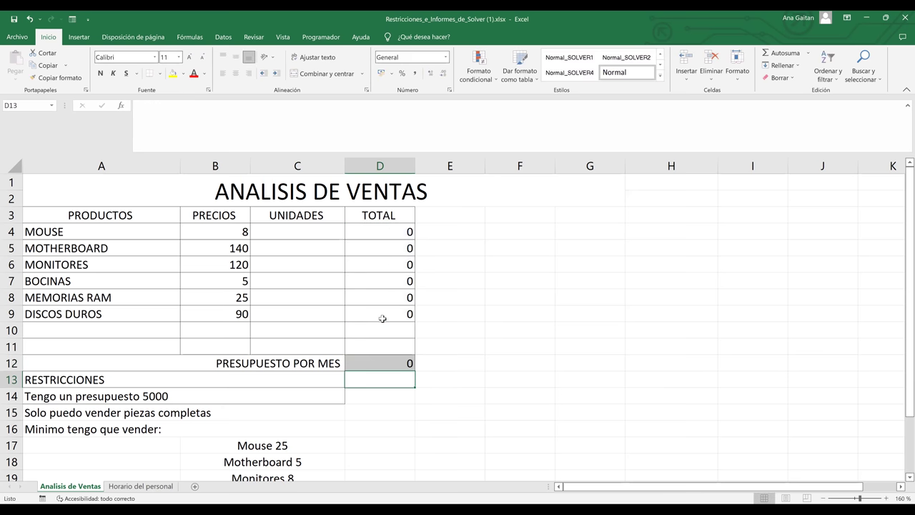
{"action": "left_click", "coordinate": [405, 362]}
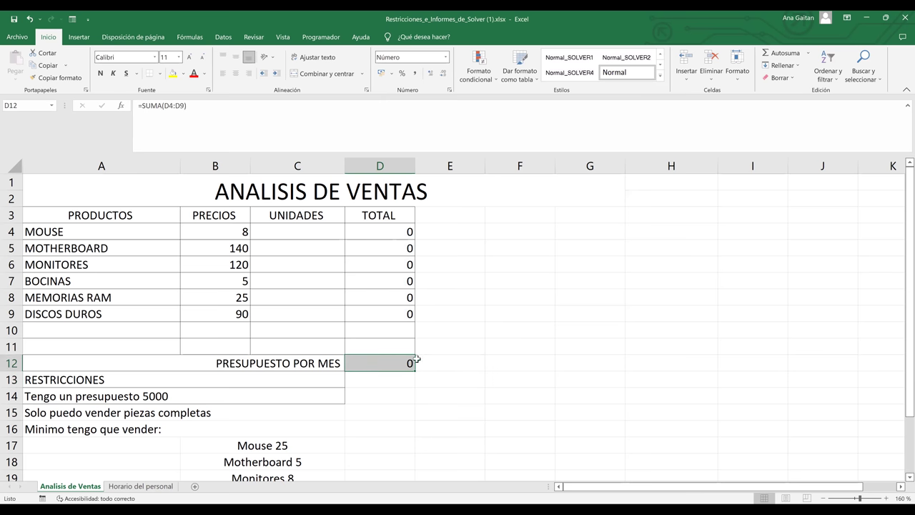
- Review the budget, whole-piece and minimum-sales restrictions in rows 14 to 16 below the table
{"action": "key", "text": "Down"}
{"action": "key", "text": "Down"}
{"action": "key", "text": "Down"}
{"action": "key", "text": "Down"}
{"action": "key", "text": "Down"}
{"action": "key", "text": "Down"}
{"action": "key", "text": "Down"}
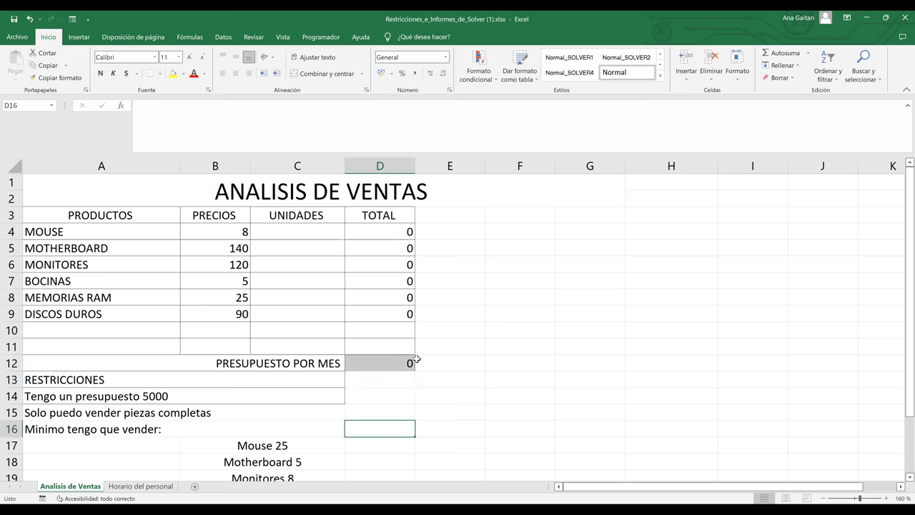
{"action": "scroll", "coordinate": [160, 329], "scroll_direction": "down", "scroll_amount": 1}
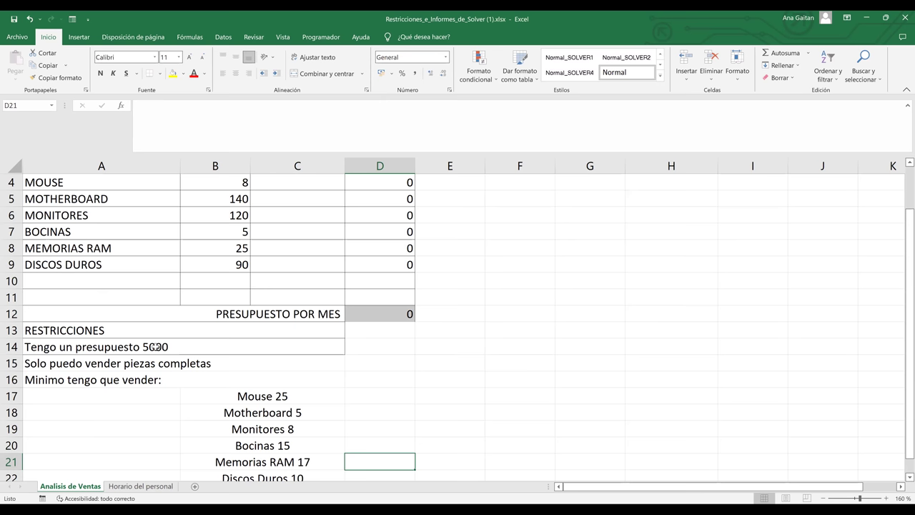
{"action": "left_click", "coordinate": [164, 348]}
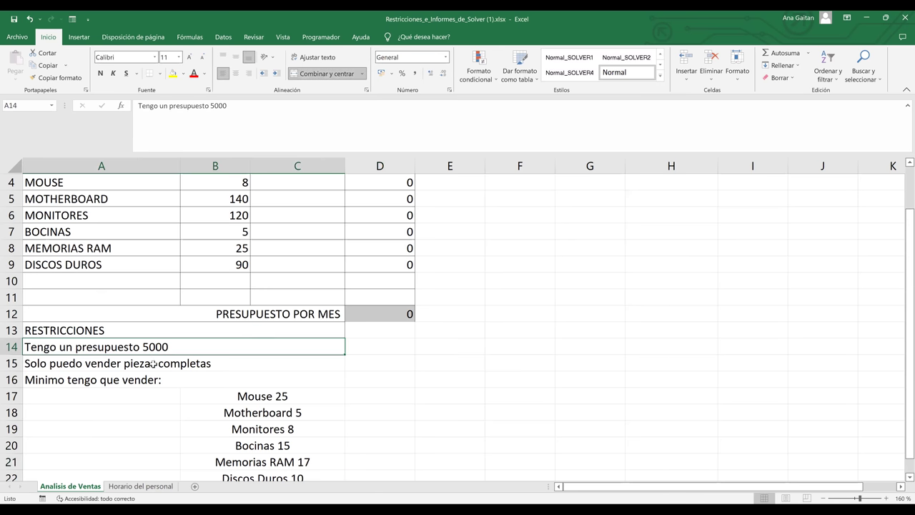
{"action": "left_click", "coordinate": [153, 364]}
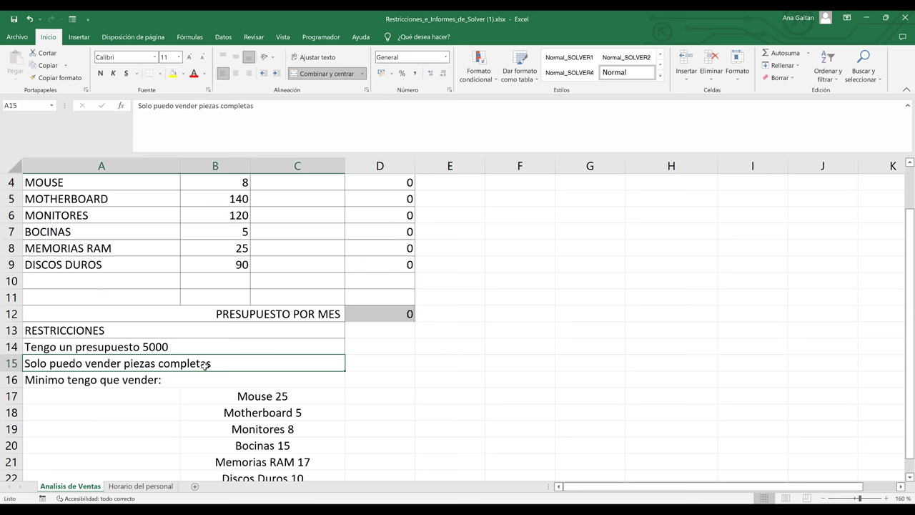
{"action": "left_click", "coordinate": [134, 379]}
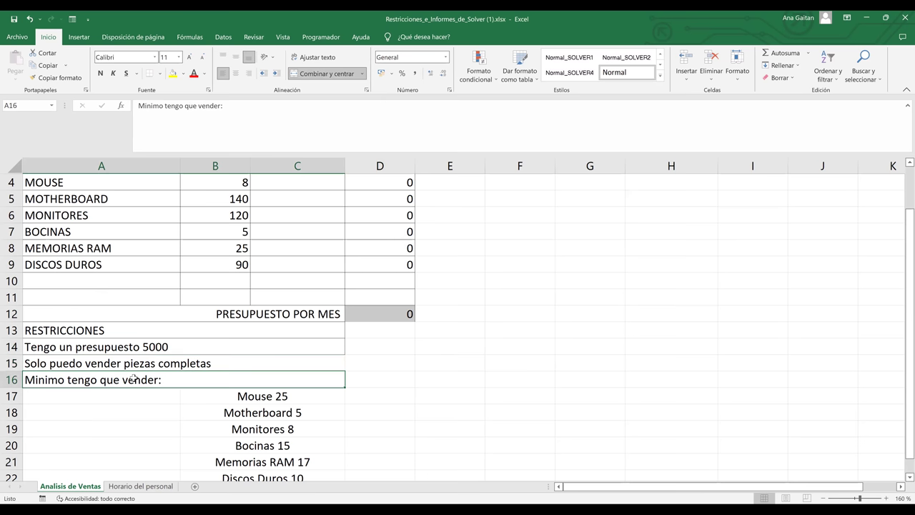
- Read the minimum sales quantities from Mouse to Discos Duros and return to the ANALISIS DE VENTAS title
{"action": "left_click", "coordinate": [245, 391]}
{"action": "key", "text": "Down"}
{"action": "key", "text": "Down"}
{"action": "key", "text": "Down"}
{"action": "key", "text": "Down"}
{"action": "key", "text": "Down"}
{"action": "key", "text": "Down"}
{"action": "key", "text": "Down"}
{"action": "key", "text": "Down"}
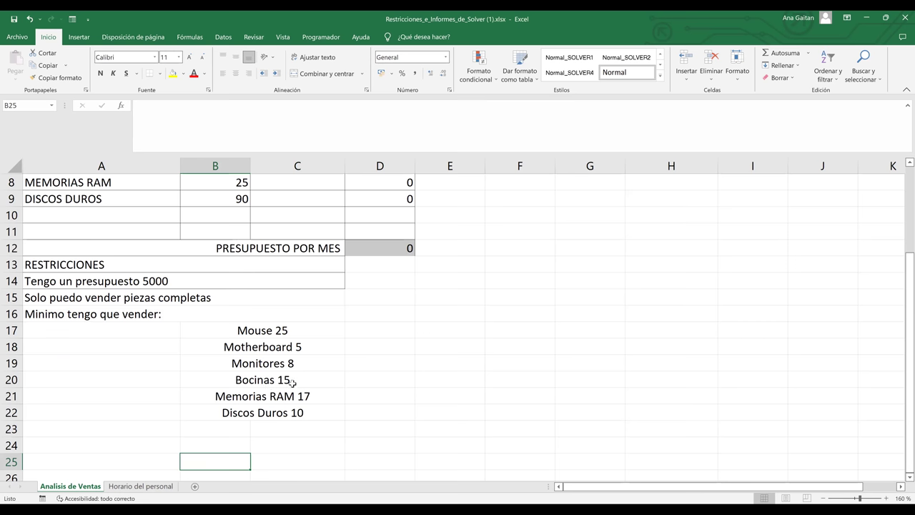
{"action": "key", "text": "Up"}
{"action": "key", "text": "Up"}
{"action": "key", "text": "Up"}
{"action": "key", "text": "Up"}
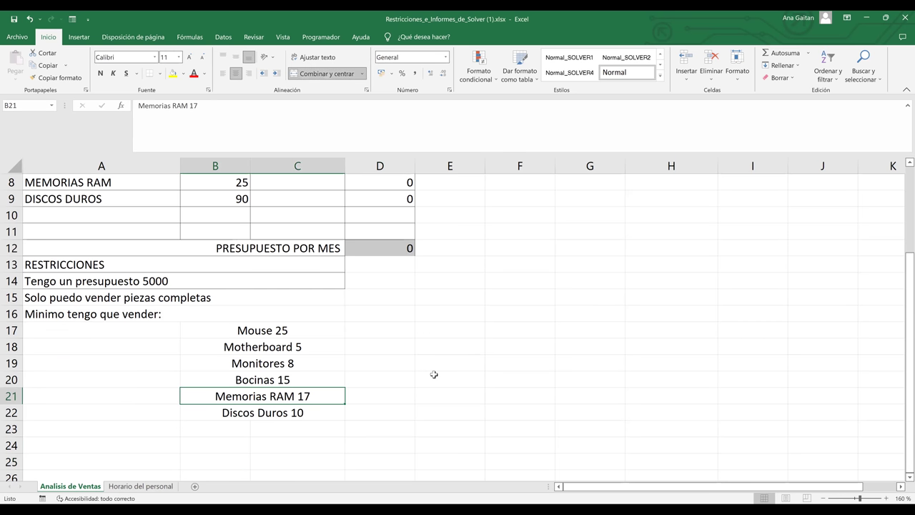
{"action": "key", "text": "Up"}
{"action": "key", "text": "Up"}
{"action": "key", "text": "Up"}
{"action": "key", "text": "Up"}
{"action": "key", "text": "Up"}
{"action": "key", "text": "Up"}
{"action": "key", "text": "Up"}
{"action": "key", "text": "Up"}
{"action": "key", "text": "Up"}
{"action": "key", "text": "Up"}
{"action": "key", "text": "Up"}
{"action": "key", "text": "Up"}
{"action": "key", "text": "Up"}
{"action": "key", "text": "Up"}
{"action": "key", "text": "Up"}
{"action": "key", "text": "Up"}
{"action": "key", "text": "Up"}
{"action": "key", "text": "Up"}
{"action": "key", "text": "Up"}
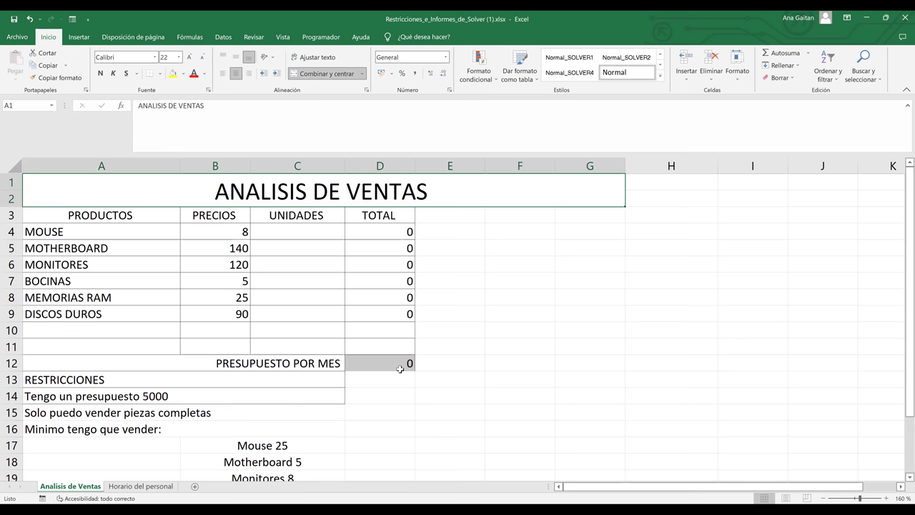
- Open Solver and set the PRESUPUESTO POR MES cell D12 as the objective
{"action": "left_click", "coordinate": [393, 366]}
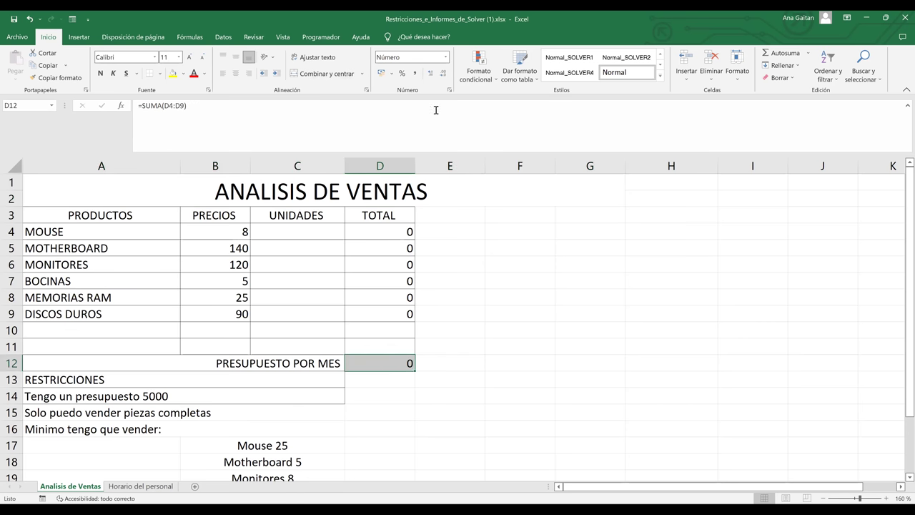
{"action": "key", "text": "alt+d"}
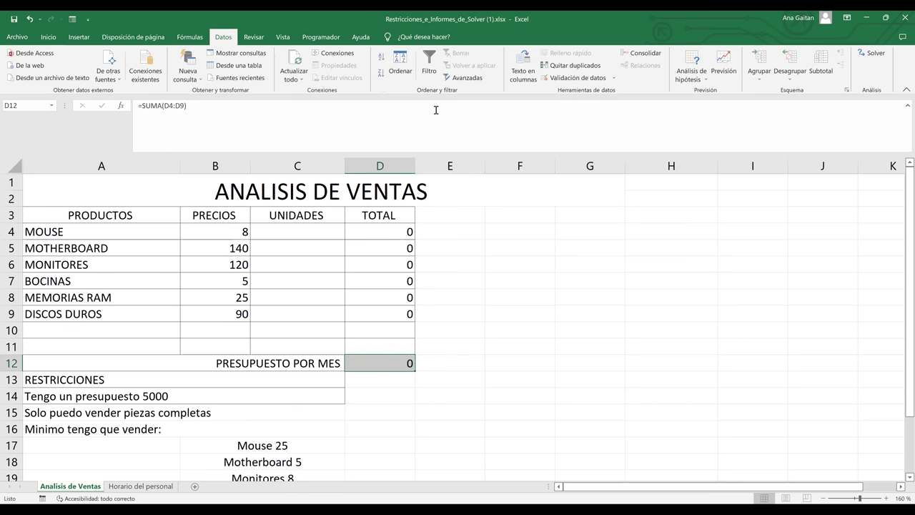
{"action": "left_click", "coordinate": [873, 56]}
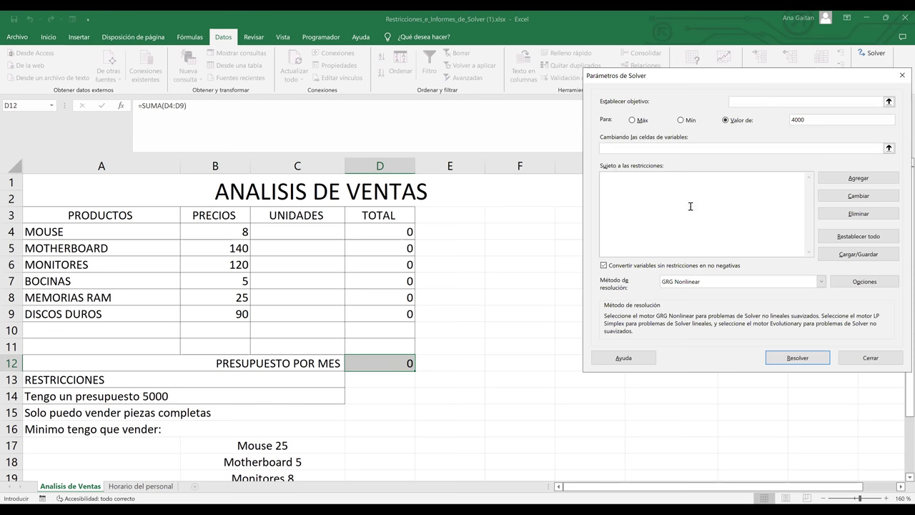
{"action": "left_click", "coordinate": [393, 364]}
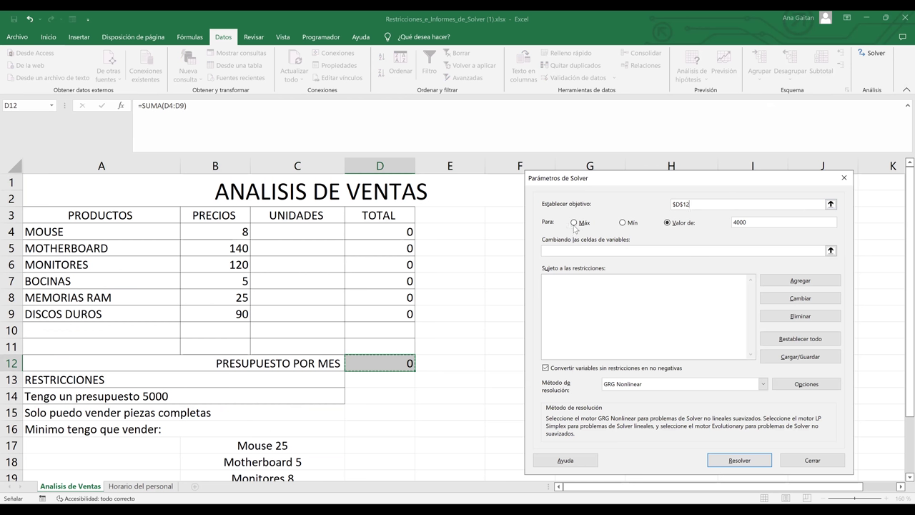
- Set the Solver objective to reach a specific value (Valor de) of 5000
{"action": "left_click", "coordinate": [621, 222]}
{"action": "left_click", "coordinate": [668, 223]}
{"action": "left_click", "coordinate": [767, 222]}
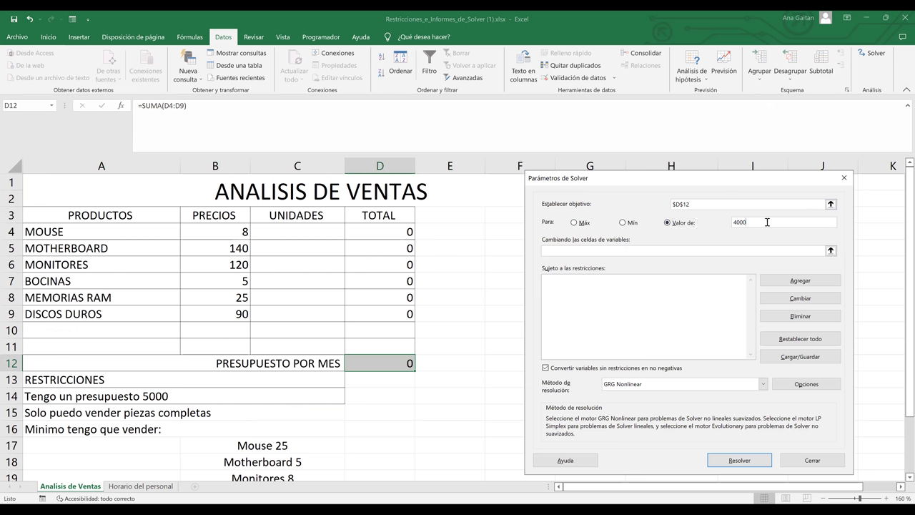
{"action": "key", "text": "BackSpace"}
{"action": "key", "text": "BackSpace"}
{"action": "key", "text": "BackSpace"}
{"action": "key", "text": "BackSpace"}
{"action": "type", "text": "5000"}
- Set the UNIDADES cells C4:C9 as the Solver variable cells
{"action": "left_click", "coordinate": [651, 251]}
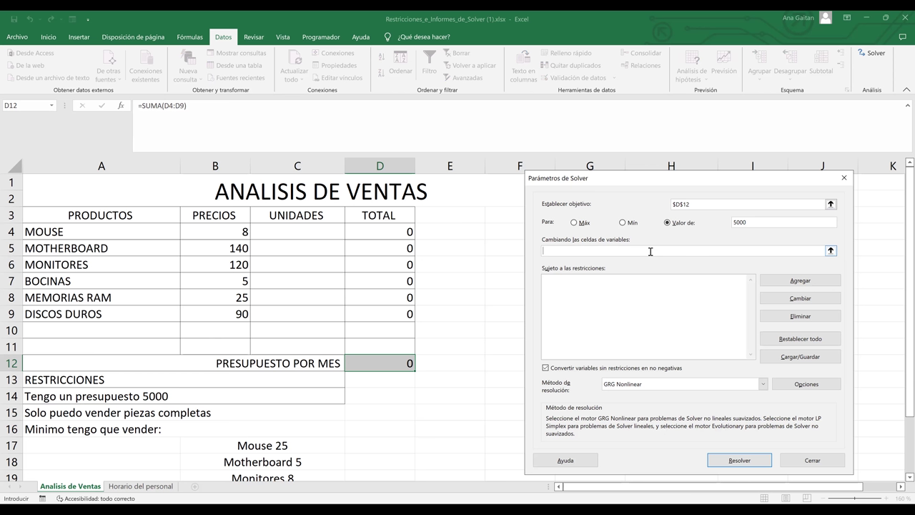
{"action": "left_click", "coordinate": [314, 236]}
{"action": "left_click_drag", "start_coordinate": [325, 311], "coordinate": [327, 230]}
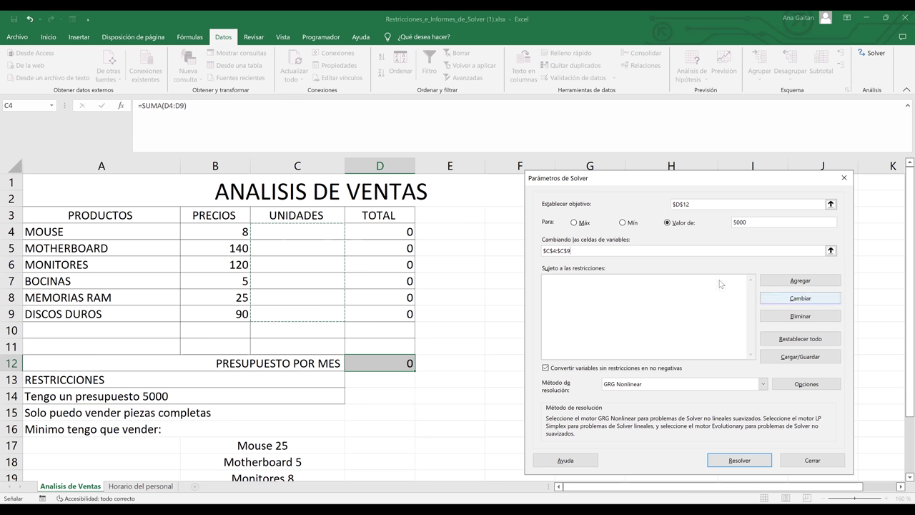
- Add a Solver constraint requiring the MOUSE units in C4 to be >= 25
{"action": "left_click", "coordinate": [818, 280]}
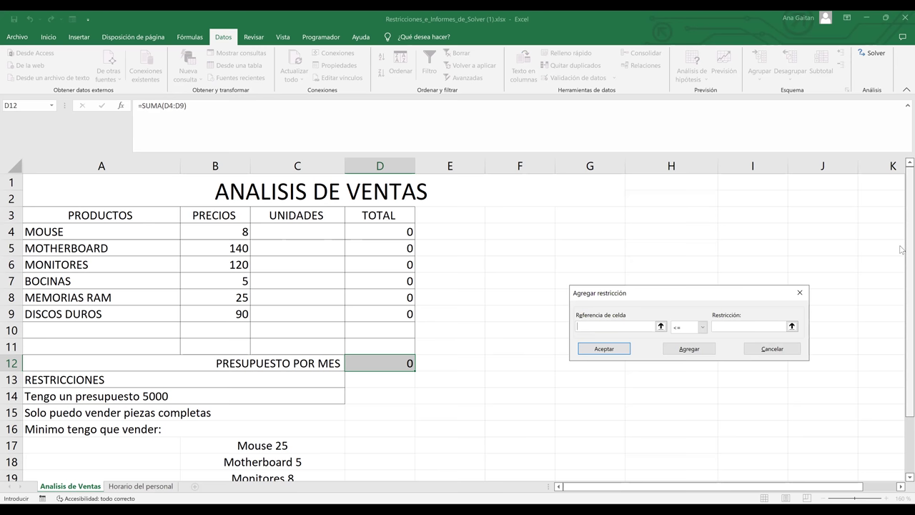
{"action": "scroll", "coordinate": [901, 249], "scroll_direction": "down", "scroll_amount": 1}
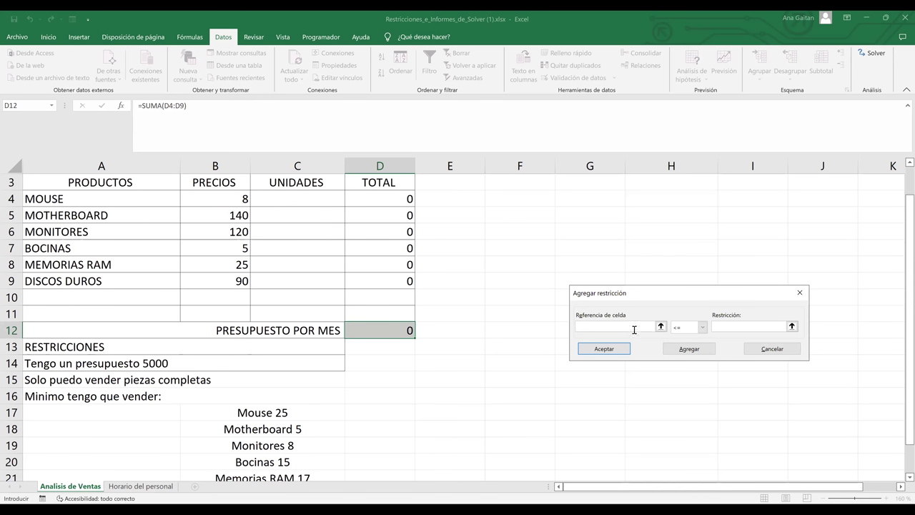
{"action": "left_click", "coordinate": [416, 113]}
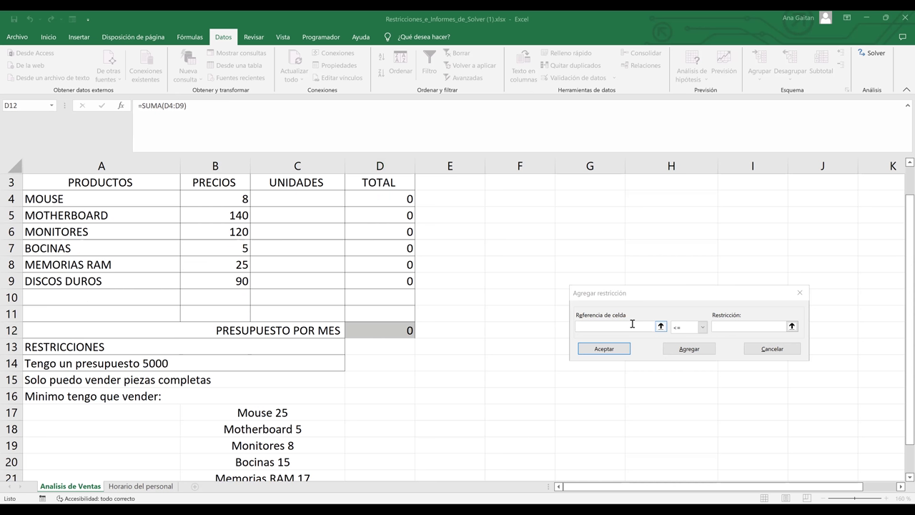
{"action": "left_click", "coordinate": [264, 207]}
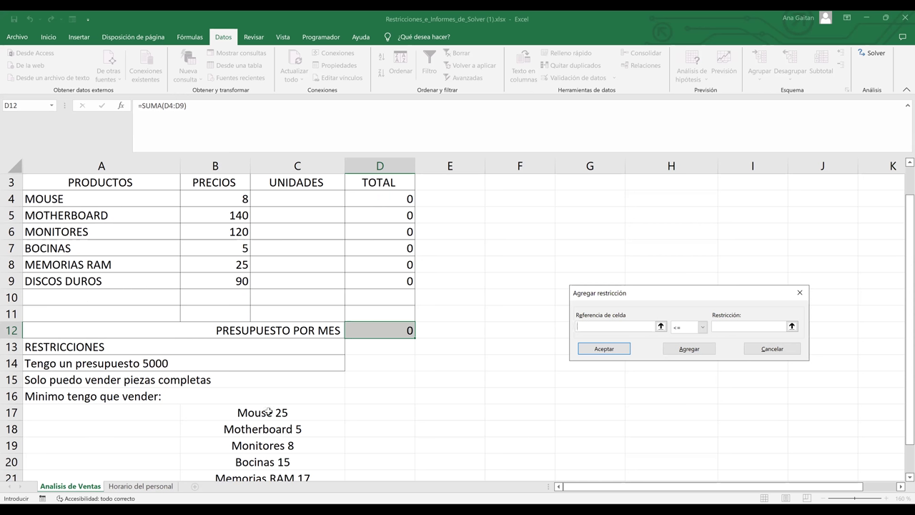
{"action": "left_click", "coordinate": [296, 195]}
{"action": "left_click", "coordinate": [702, 331]}
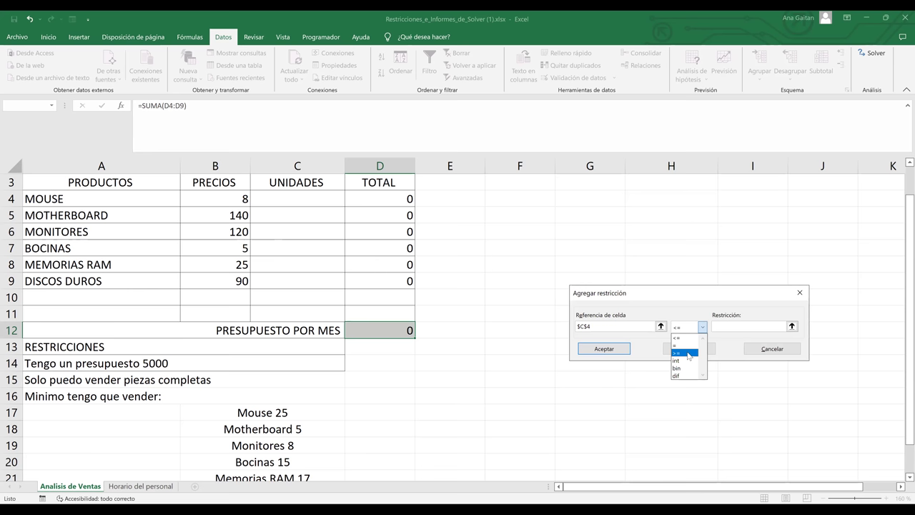
{"action": "left_click", "coordinate": [688, 352]}
{"action": "left_click", "coordinate": [736, 329]}
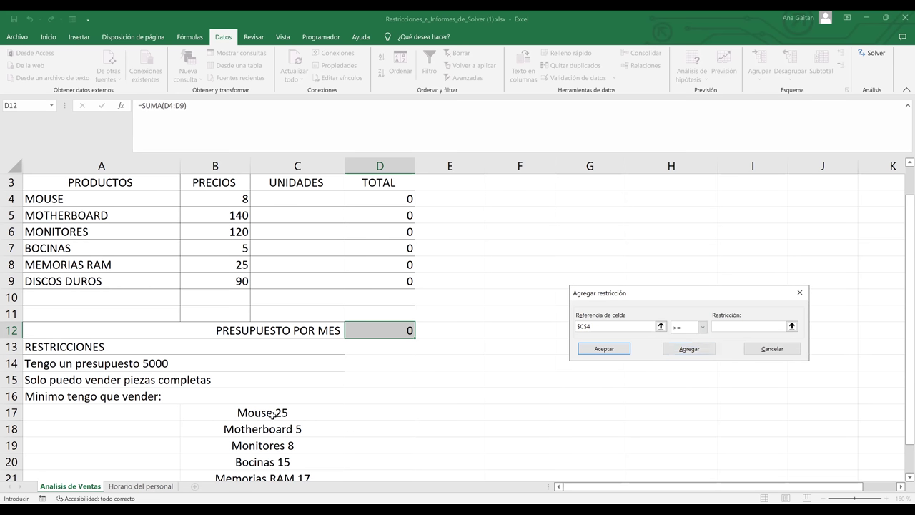
{"action": "type", "text": "25"}
{"action": "left_click", "coordinate": [702, 350]}
- Add a Solver constraint requiring the MOTHERBOARD units in C5 to be >= the listed minimum of 5
{"action": "left_click", "coordinate": [305, 216]}
{"action": "left_click", "coordinate": [687, 326]}
{"action": "left_click", "coordinate": [691, 353]}
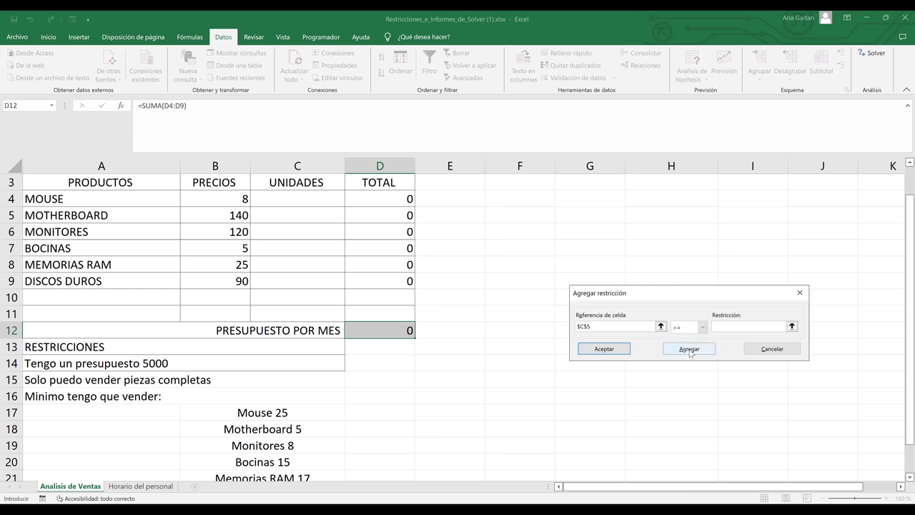
{"action": "left_click", "coordinate": [737, 325]}
{"action": "left_click", "coordinate": [690, 348]}
- Add a Solver constraint requiring the MONITORES units in C6 to be >= 8
{"action": "left_click", "coordinate": [307, 231]}
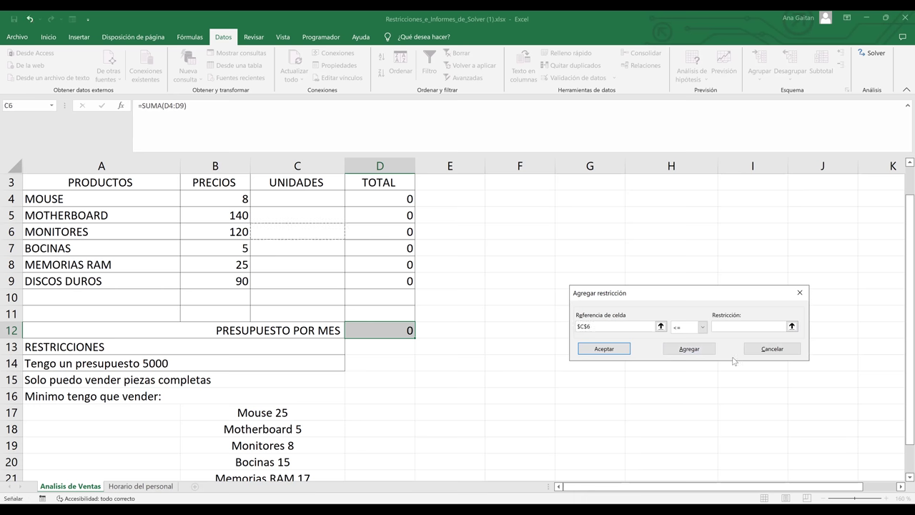
{"action": "left_click", "coordinate": [704, 326]}
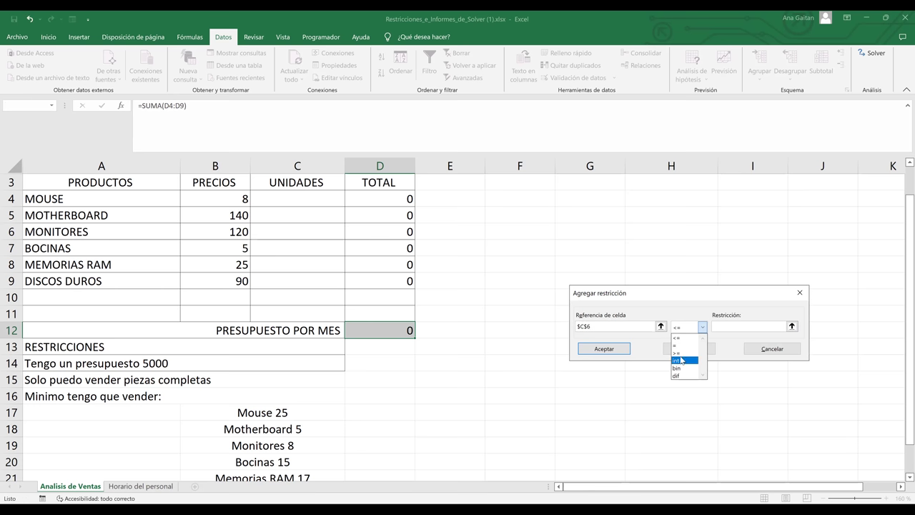
{"action": "left_click", "coordinate": [733, 323]}
{"action": "type", "text": "8"}
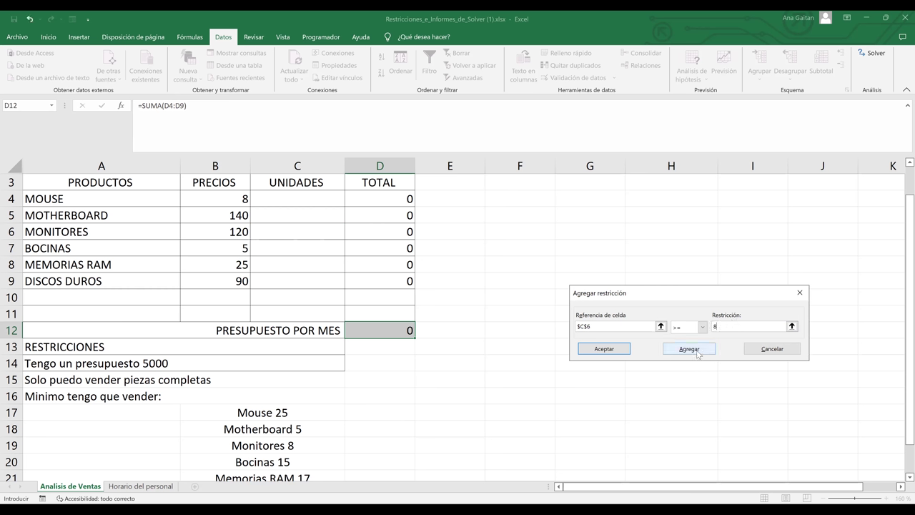
{"action": "left_click", "coordinate": [690, 350]}
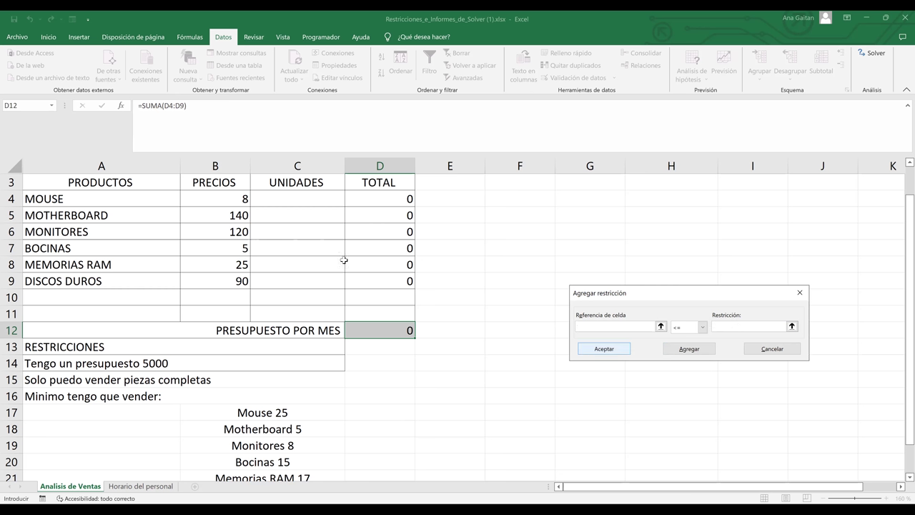
- Add a Solver constraint requiring the BOCINAS units in C7 to be >= 15
{"action": "left_click", "coordinate": [319, 251]}
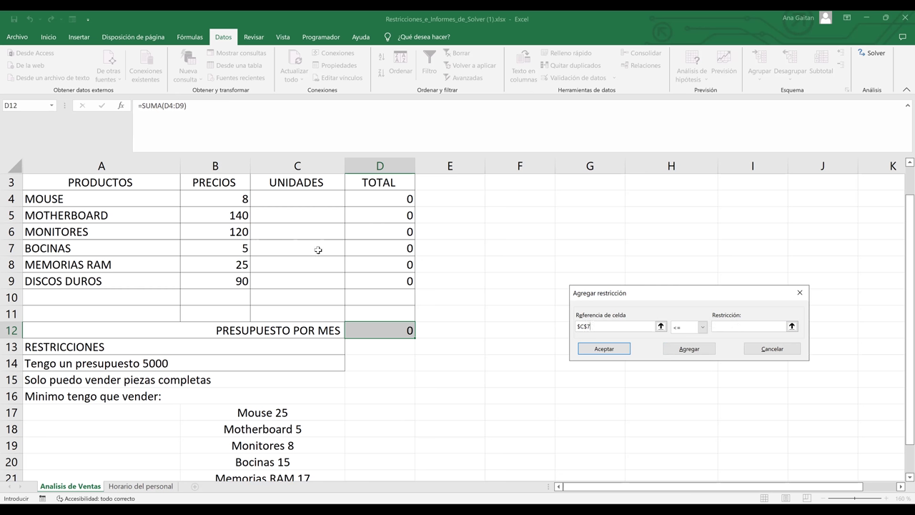
{"action": "left_click", "coordinate": [703, 326]}
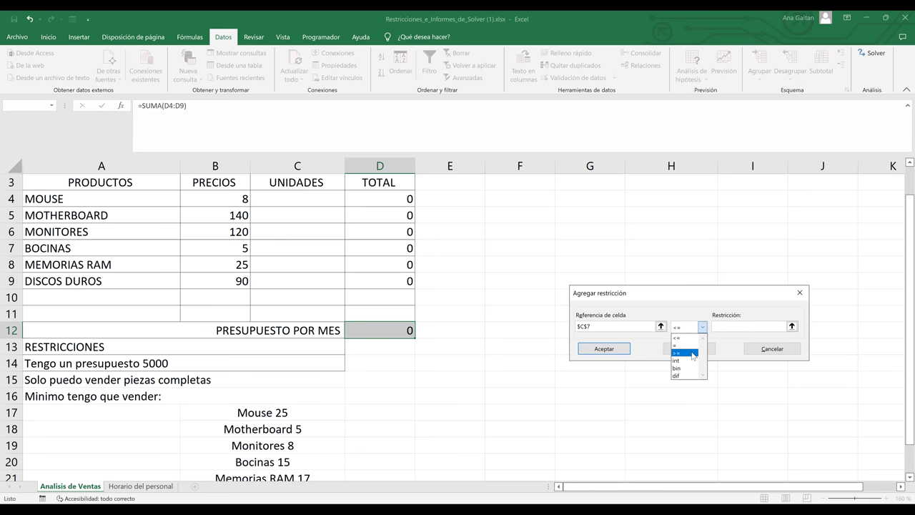
{"action": "left_click", "coordinate": [765, 326]}
{"action": "type", "text": "15"}
{"action": "left_click", "coordinate": [680, 351]}
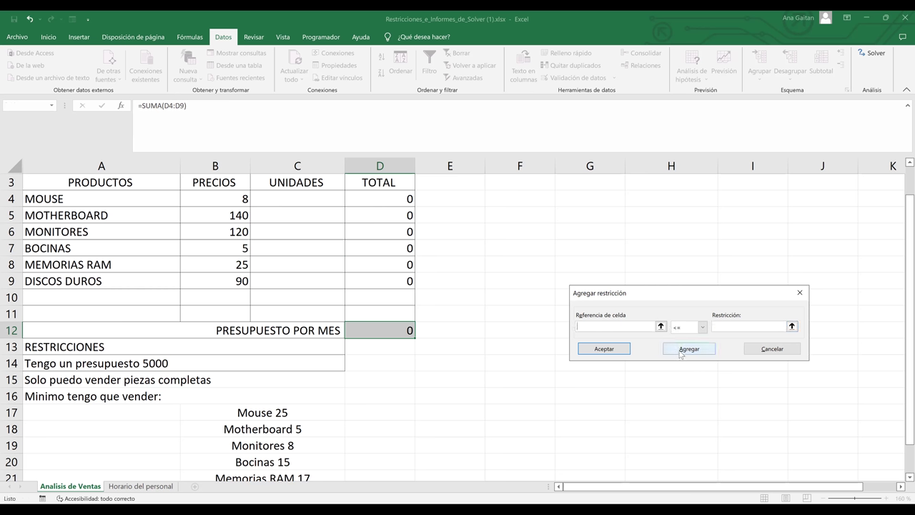
- Add a Solver constraint requiring the MEMORIAS RAM units in C8 to be >= the listed minimum of 17
{"action": "left_click", "coordinate": [278, 265]}
{"action": "left_click", "coordinate": [704, 328]}
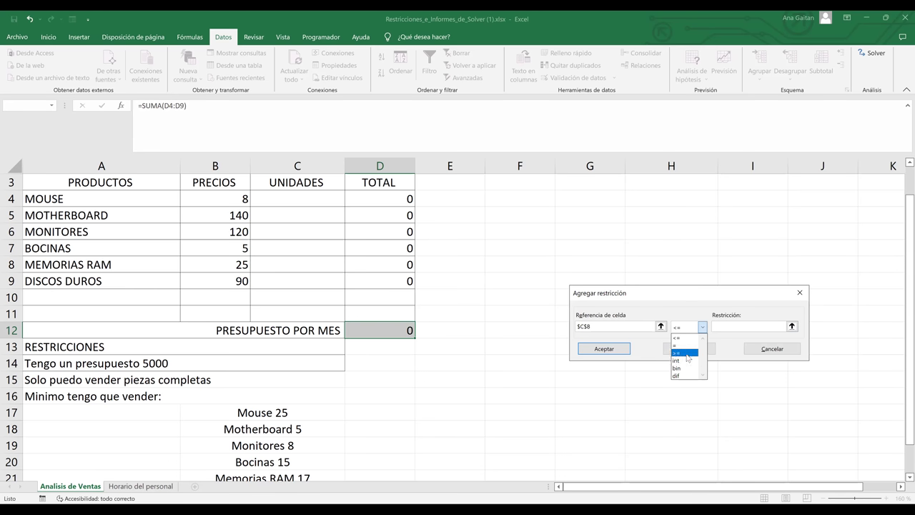
{"action": "left_click", "coordinate": [685, 352]}
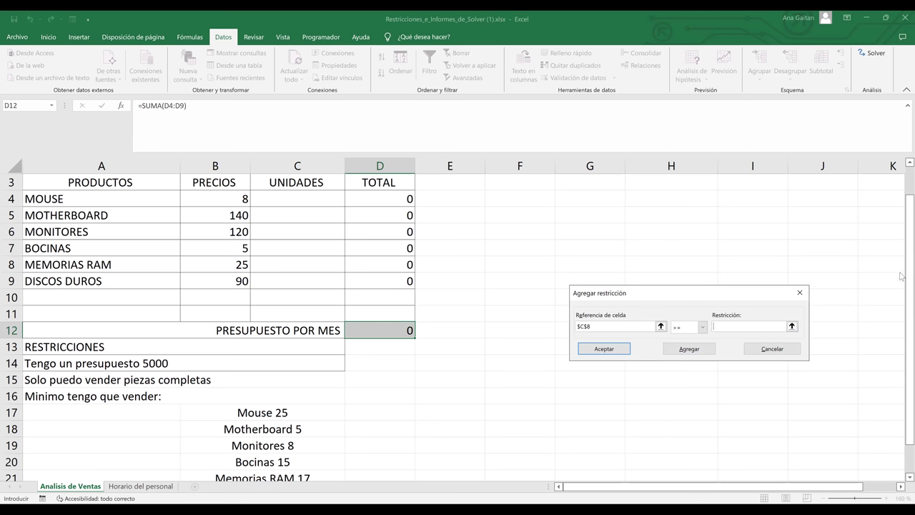
{"action": "scroll", "coordinate": [901, 300], "scroll_direction": "down", "scroll_amount": 3}
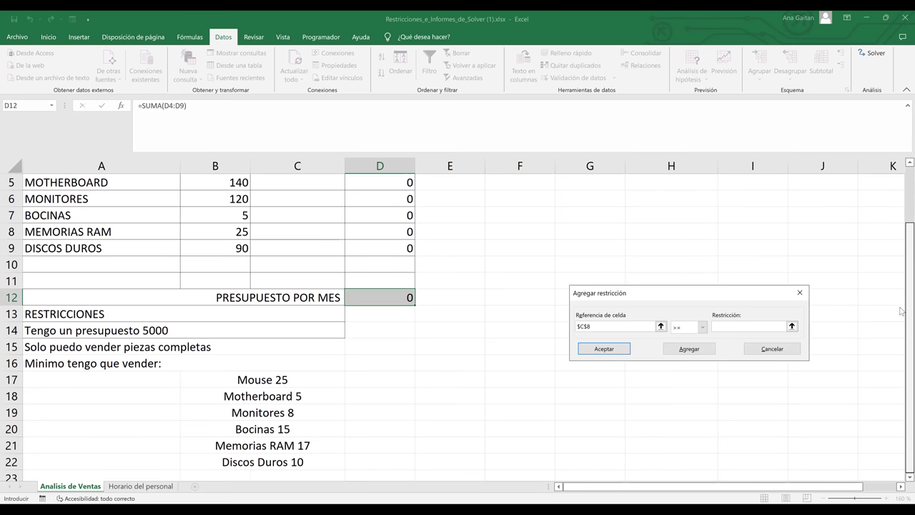
{"action": "type", "text": "17"}
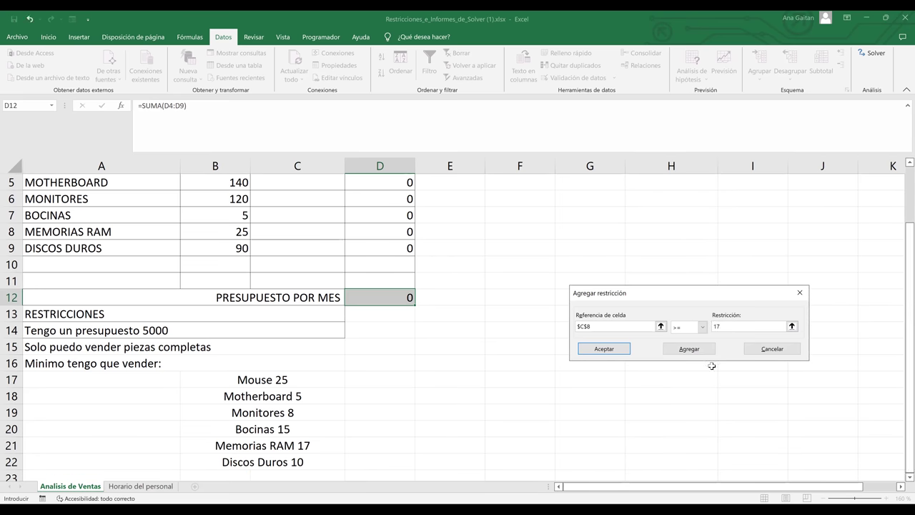
{"action": "left_click", "coordinate": [689, 349]}
- Add the last minimum-quantity constraint, requiring the DISCOS DUROS units in C9 to be >= 10, and return to the Solver parameters
{"action": "left_click", "coordinate": [285, 244]}
{"action": "left_click", "coordinate": [686, 326]}
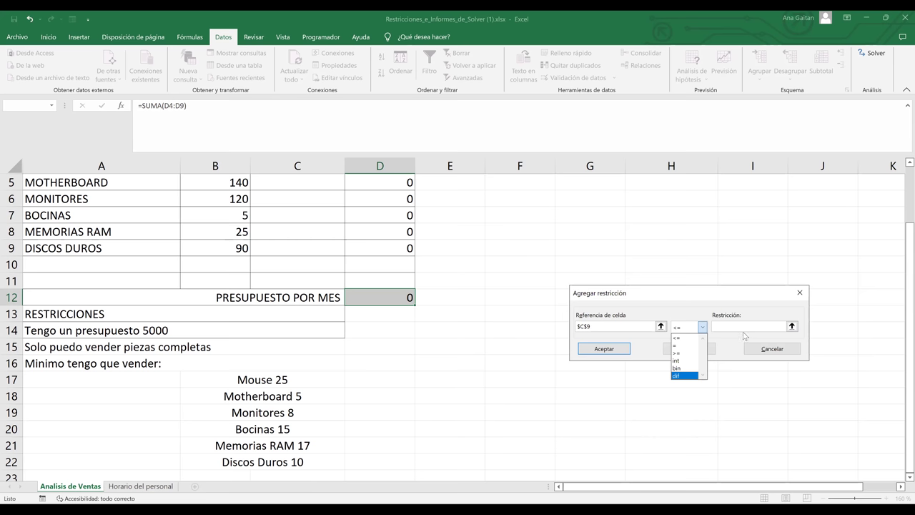
{"action": "key", "text": "Up"}
{"action": "key", "text": "Up"}
{"action": "key", "text": "Up"}
{"action": "key", "text": "Tab"}
{"action": "type", "text": "10"}
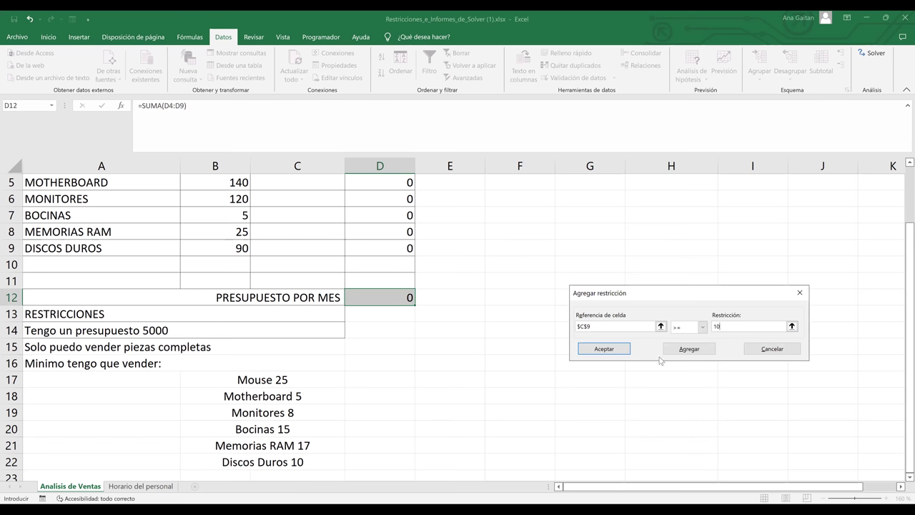
{"action": "left_click", "coordinate": [612, 354]}
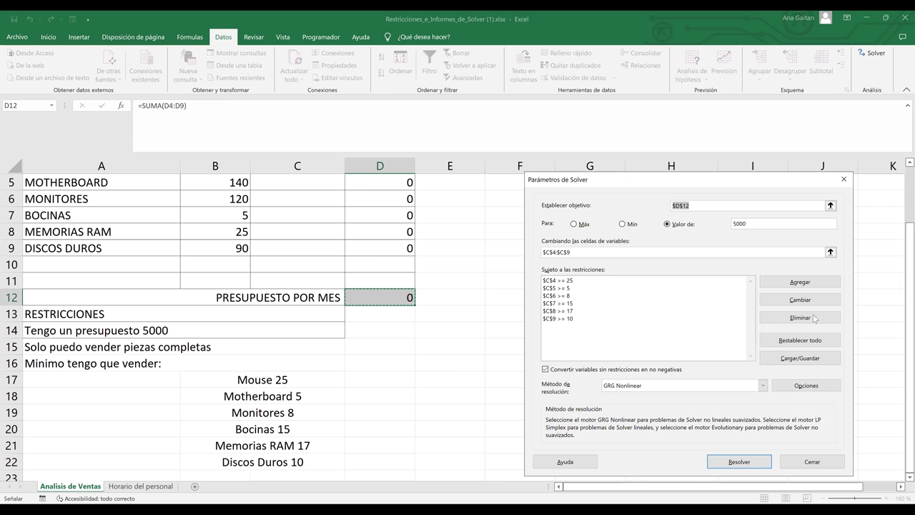
- Add a Solver constraint making all UNIDADES cells C4:C9 integers (int) so only whole pieces are sold
{"action": "left_click", "coordinate": [691, 335]}
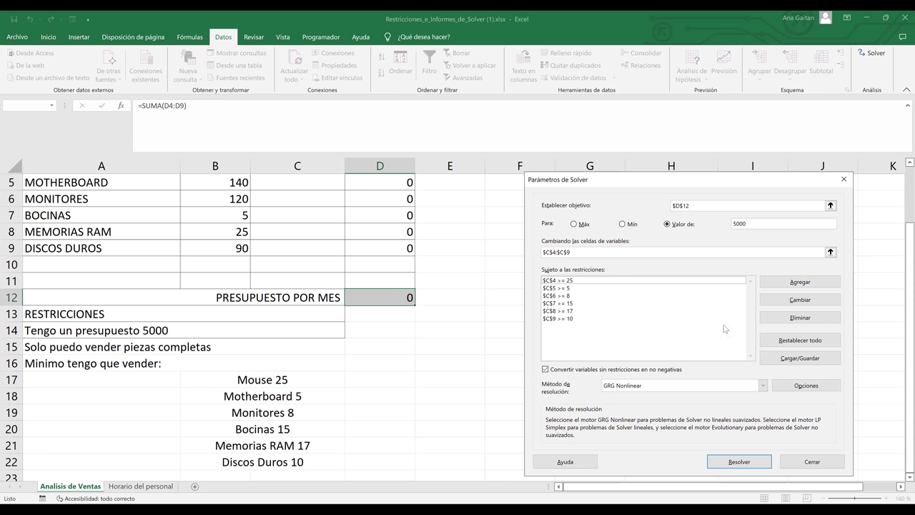
{"action": "left_click", "coordinate": [799, 283]}
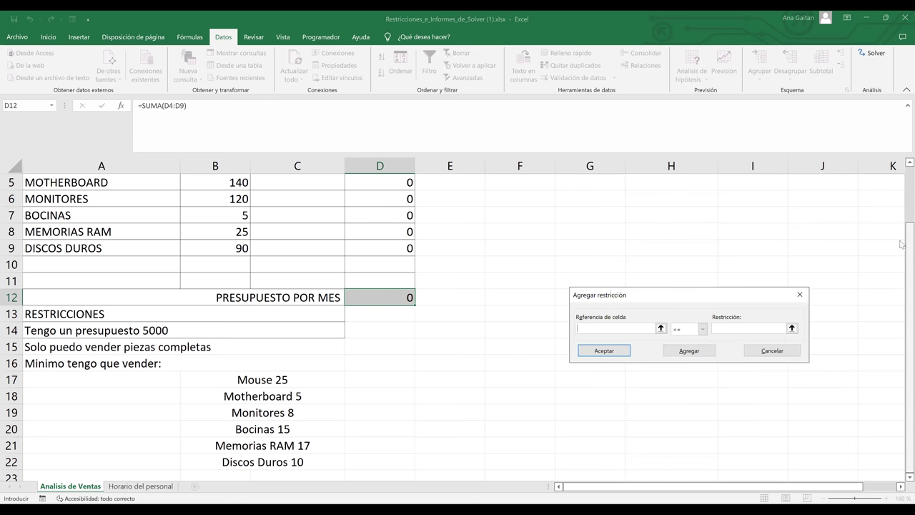
{"action": "scroll", "coordinate": [900, 236], "scroll_direction": "up", "scroll_amount": 1}
{"action": "scroll", "coordinate": [303, 231], "scroll_direction": "up", "scroll_amount": 1}
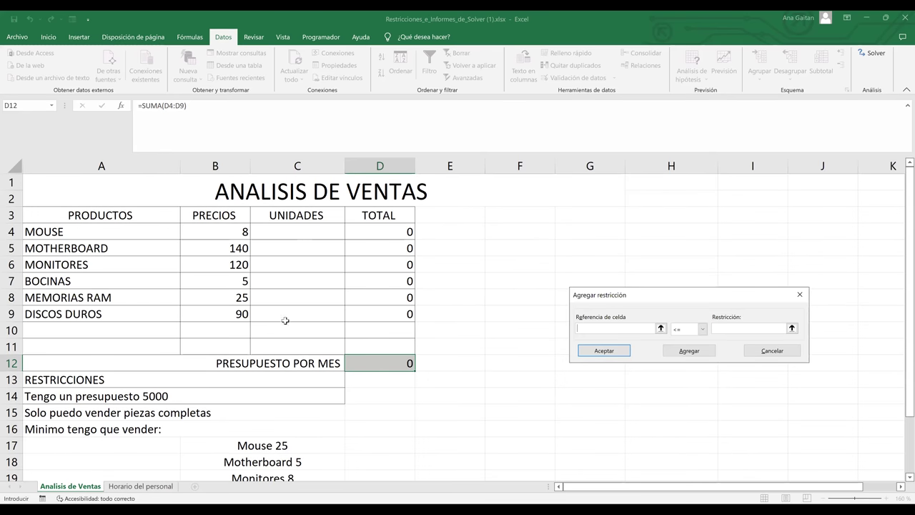
{"action": "left_click_drag", "start_coordinate": [297, 231], "coordinate": [284, 320]}
{"action": "left_click", "coordinate": [702, 330]}
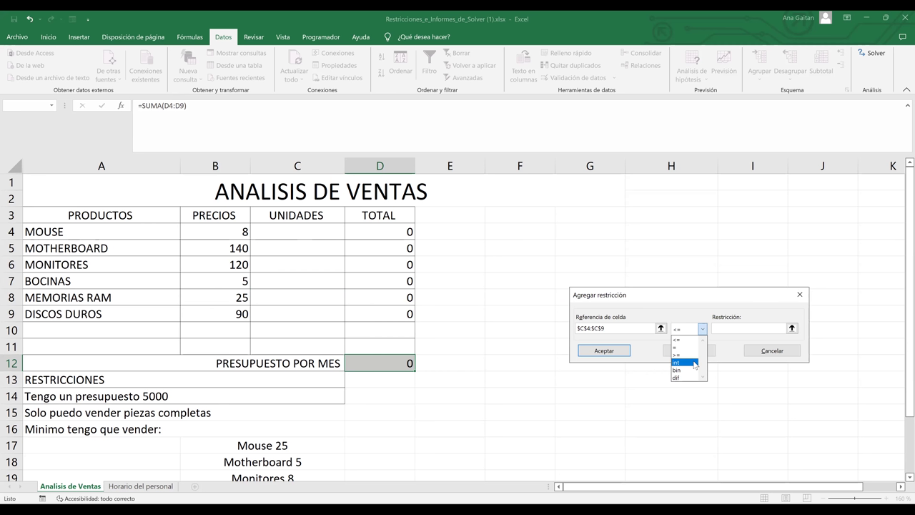
{"action": "left_click", "coordinate": [694, 363]}
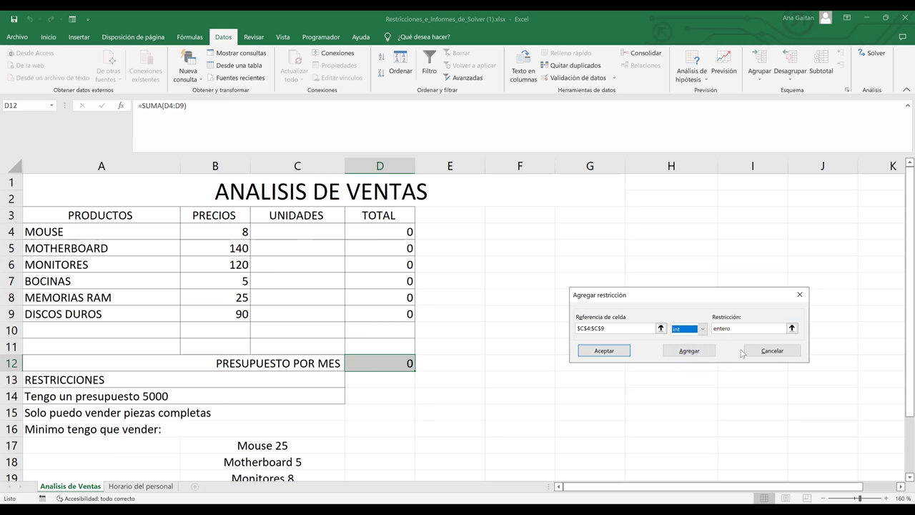
{"action": "left_click", "coordinate": [601, 351]}
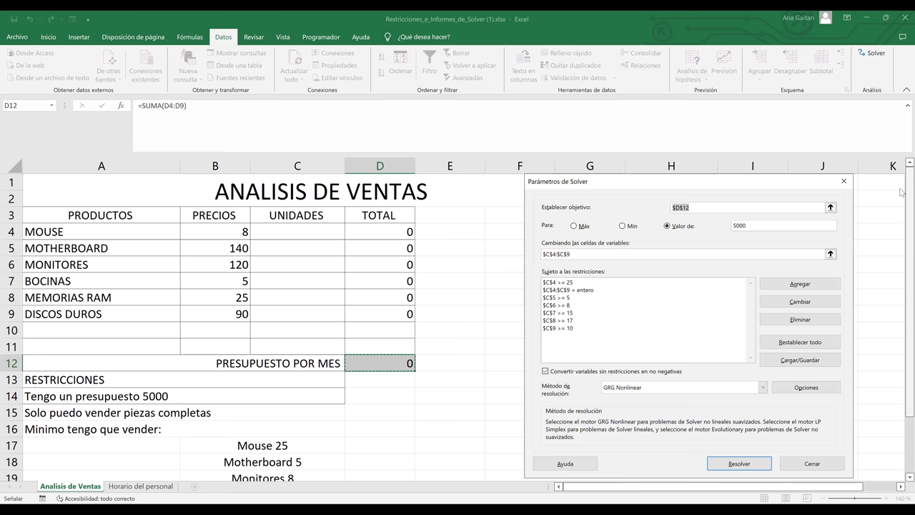
- Check the Solver constraints against the listed restrictions and solve for the 5000 budget in D12
{"action": "scroll", "coordinate": [901, 236], "scroll_direction": "down", "scroll_amount": 1}
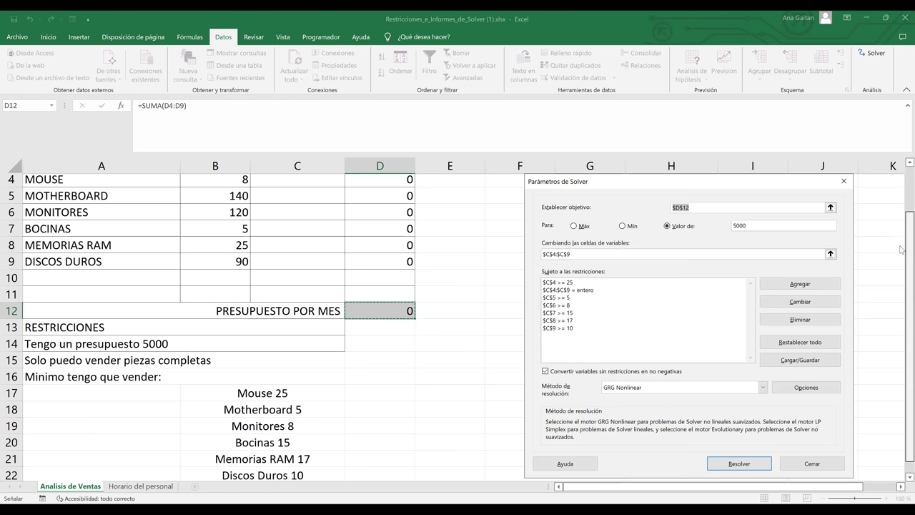
{"action": "scroll", "coordinate": [901, 254], "scroll_direction": "down", "scroll_amount": 1}
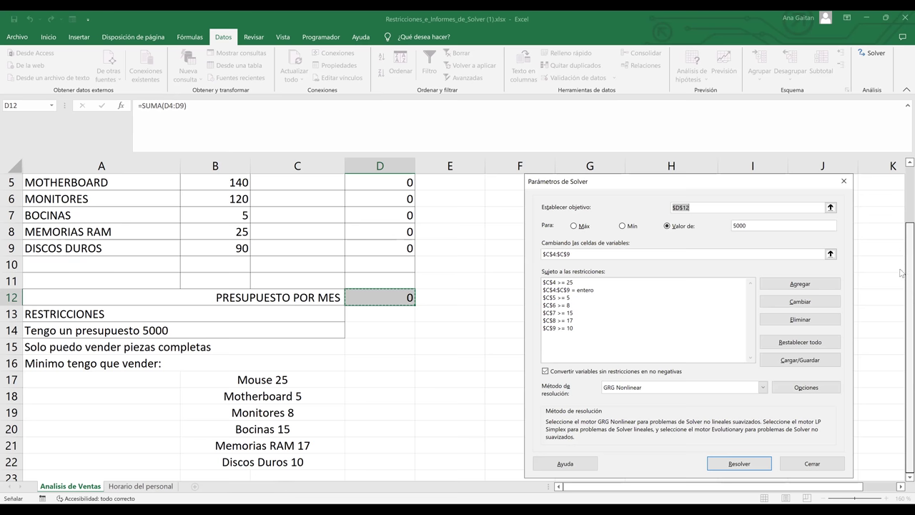
{"action": "scroll", "coordinate": [902, 193], "scroll_direction": "up", "scroll_amount": 2}
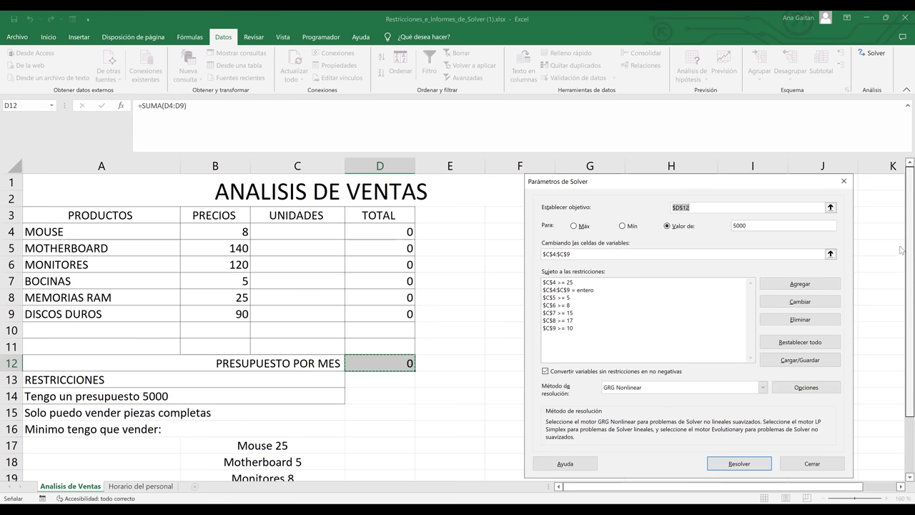
{"action": "scroll", "coordinate": [903, 250], "scroll_direction": "down", "scroll_amount": 1}
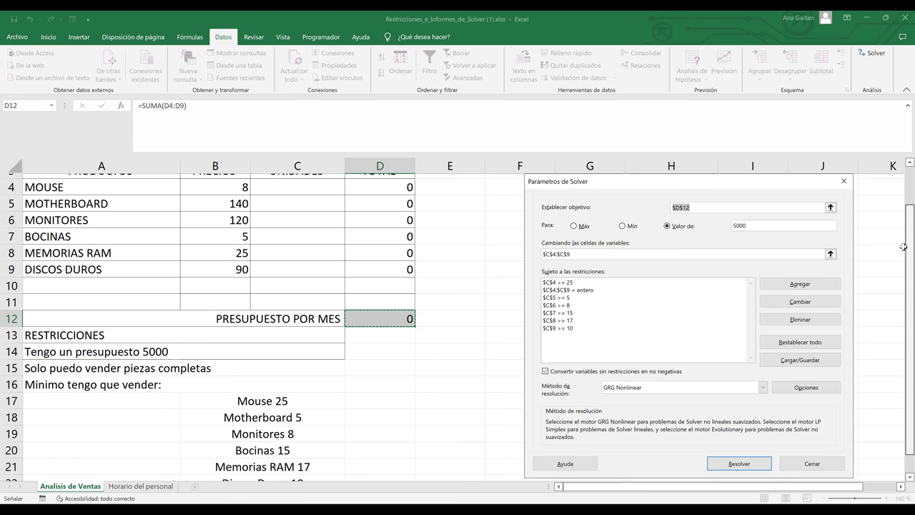
{"action": "scroll", "coordinate": [902, 246], "scroll_direction": "down", "scroll_amount": 1}
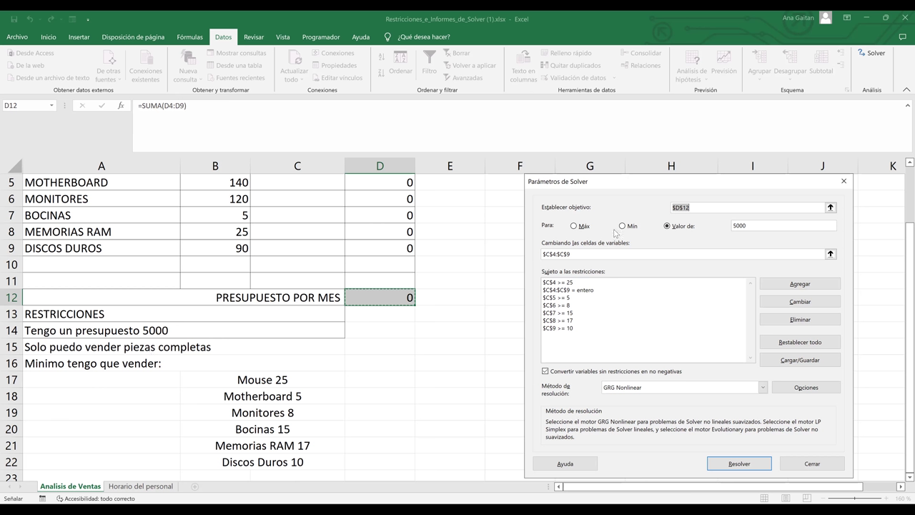
{"action": "left_click", "coordinate": [738, 463]}
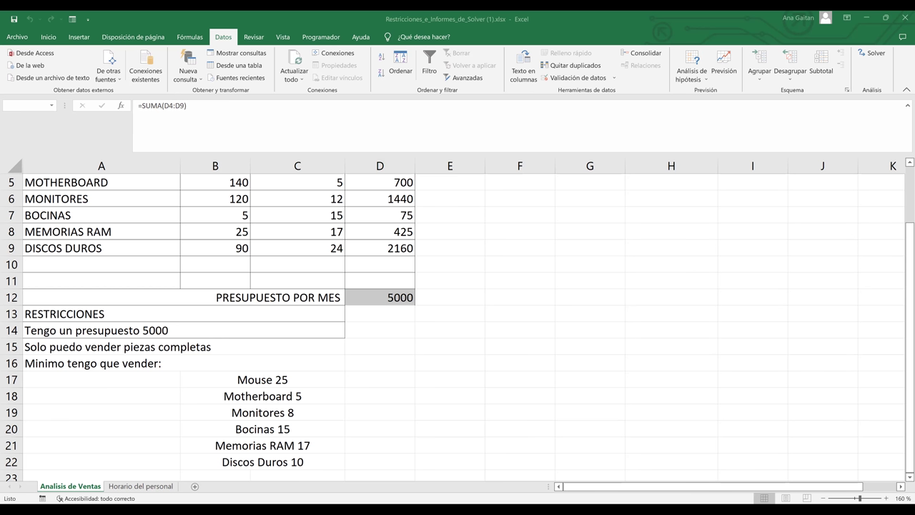
- Examine the solved UNIDADES for each product in C4:C9 and the PRESUPUESTO POR MES total in D12
{"action": "left_click", "coordinate": [548, 394]}
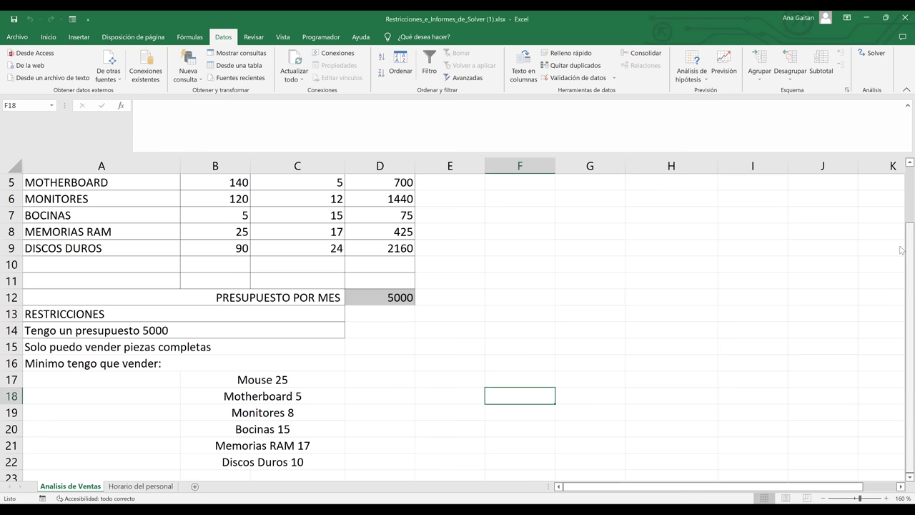
{"action": "scroll", "coordinate": [901, 236], "scroll_direction": "up", "scroll_amount": 2}
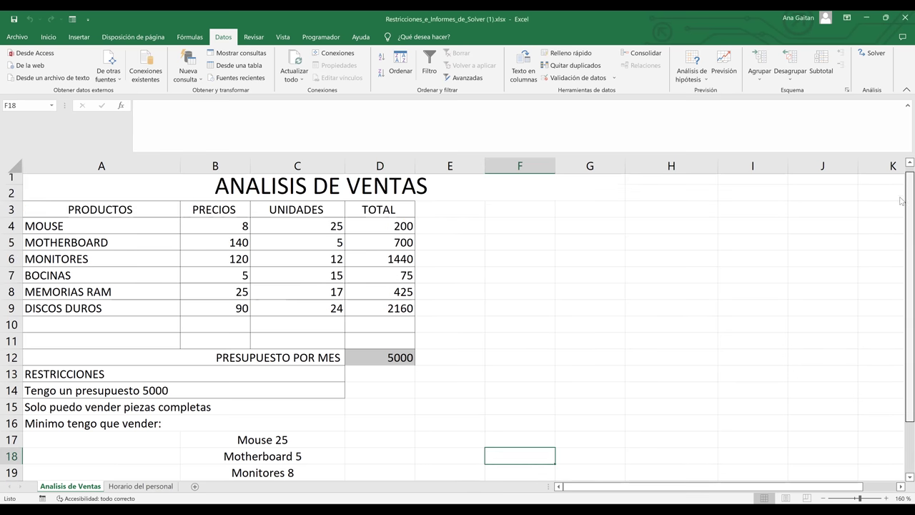
{"action": "scroll", "coordinate": [386, 217], "scroll_direction": "up", "scroll_amount": 1}
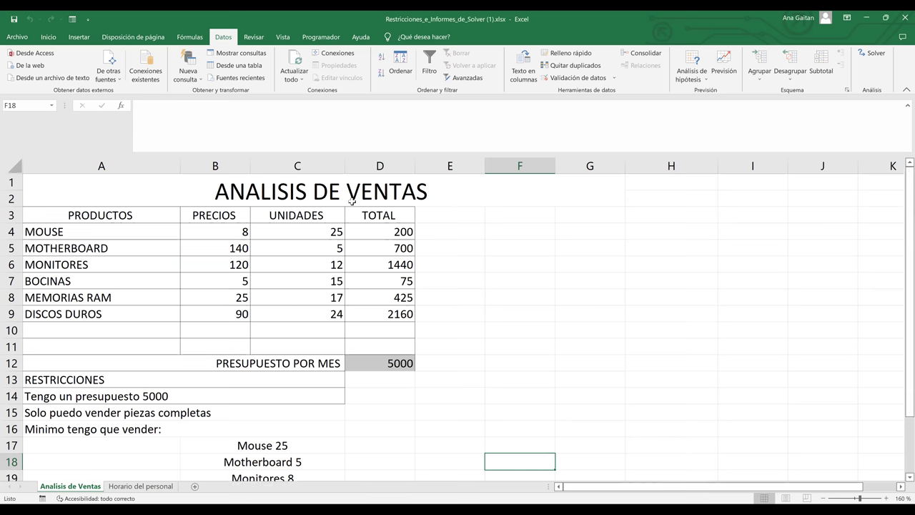
{"action": "left_click", "coordinate": [324, 233]}
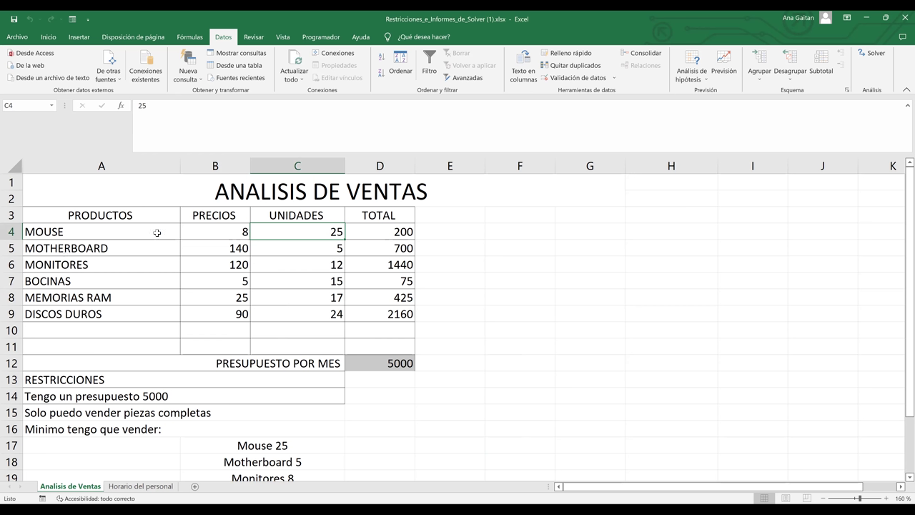
{"action": "left_click", "coordinate": [334, 250]}
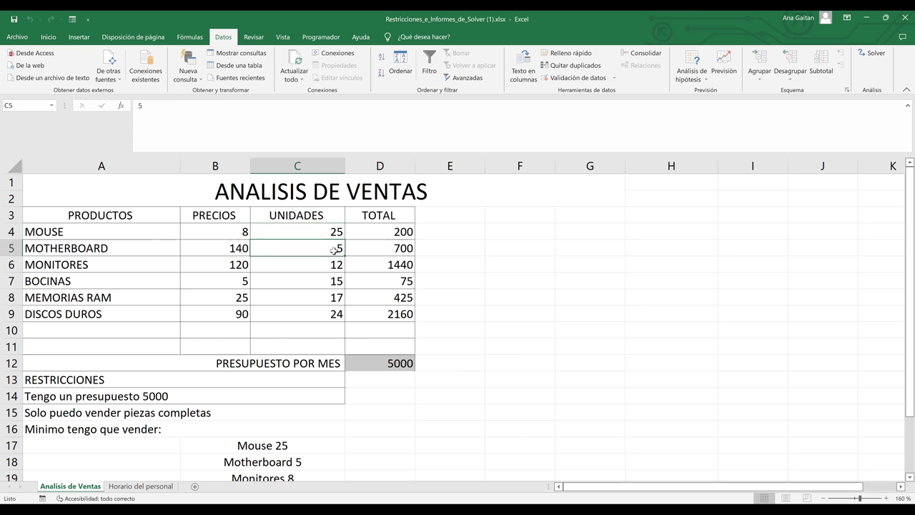
{"action": "key", "text": "Down"}
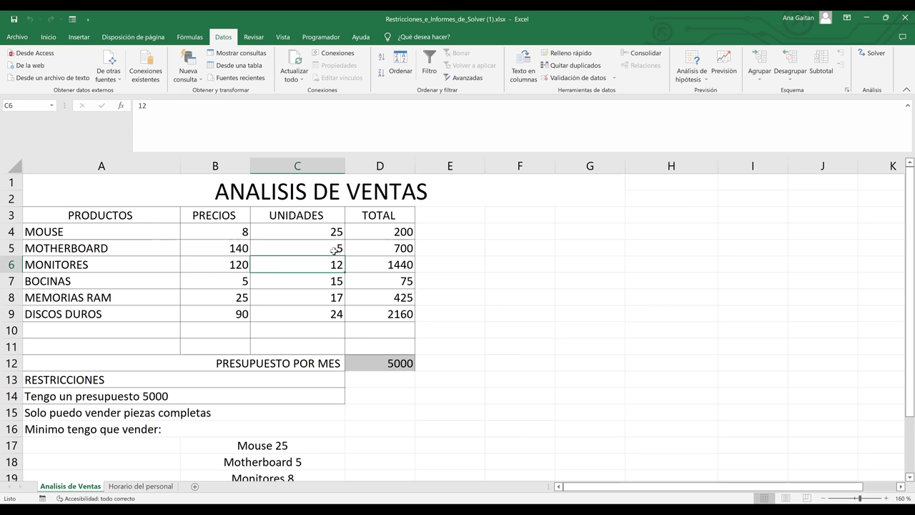
{"action": "key", "text": "Down"}
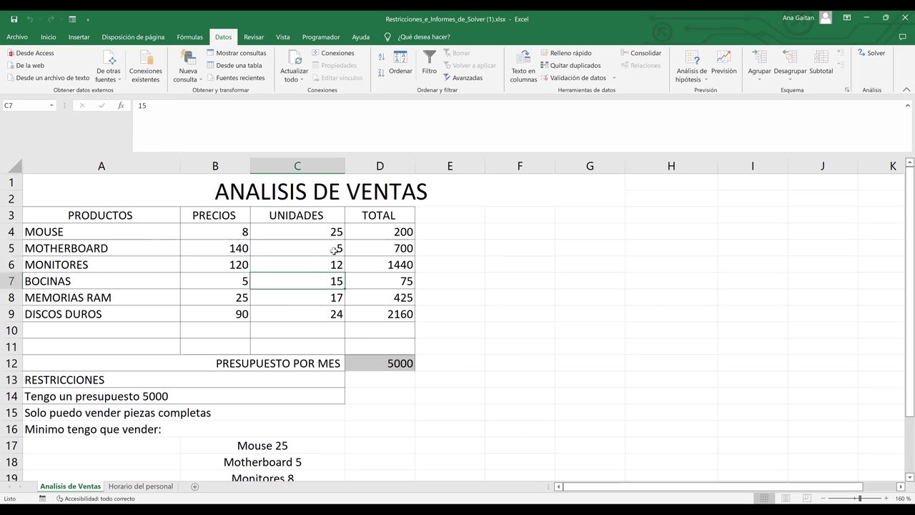
{"action": "key", "text": "Down"}
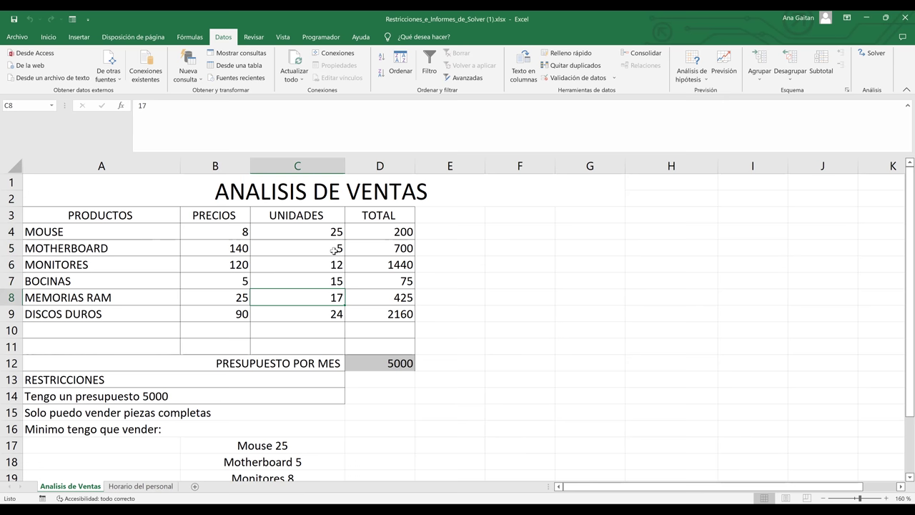
{"action": "key", "text": "Down"}
{"action": "key", "text": "Down"}
{"action": "key", "text": "Down"}
{"action": "key", "text": "Down"}
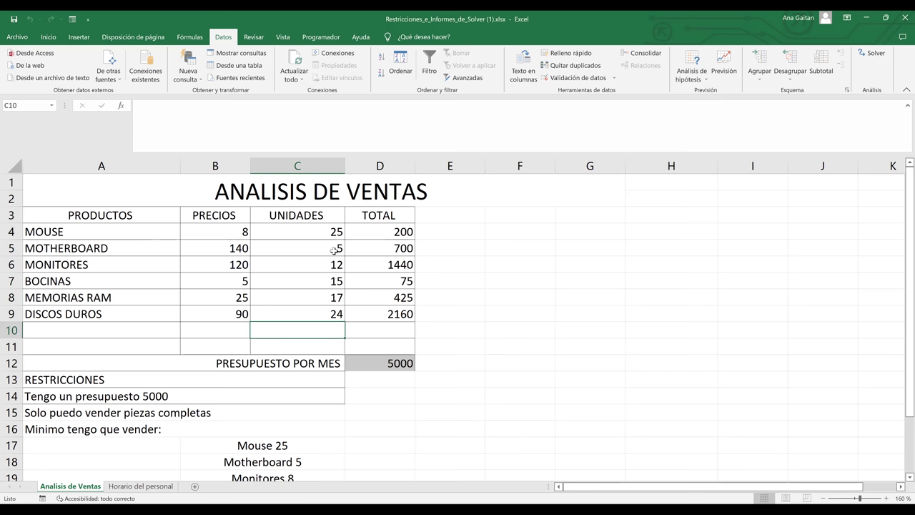
{"action": "key", "text": "Right"}
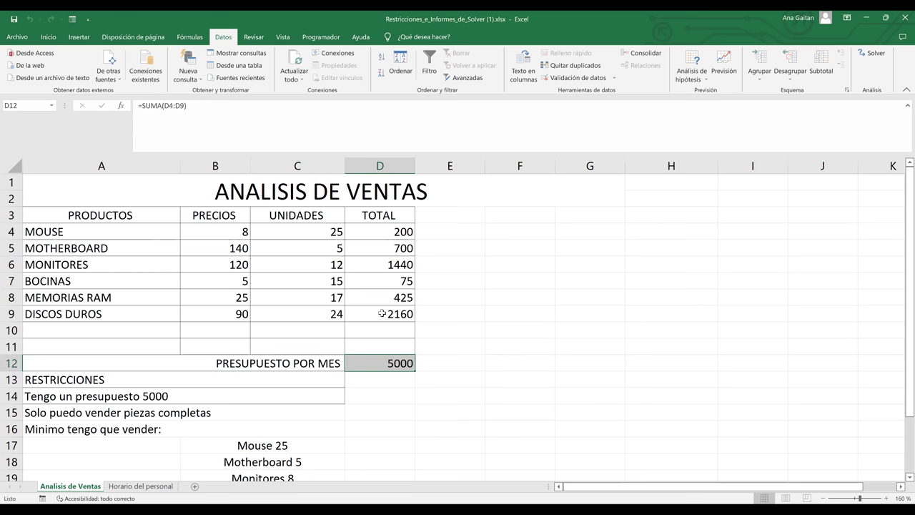
{"action": "left_click", "coordinate": [453, 268]}
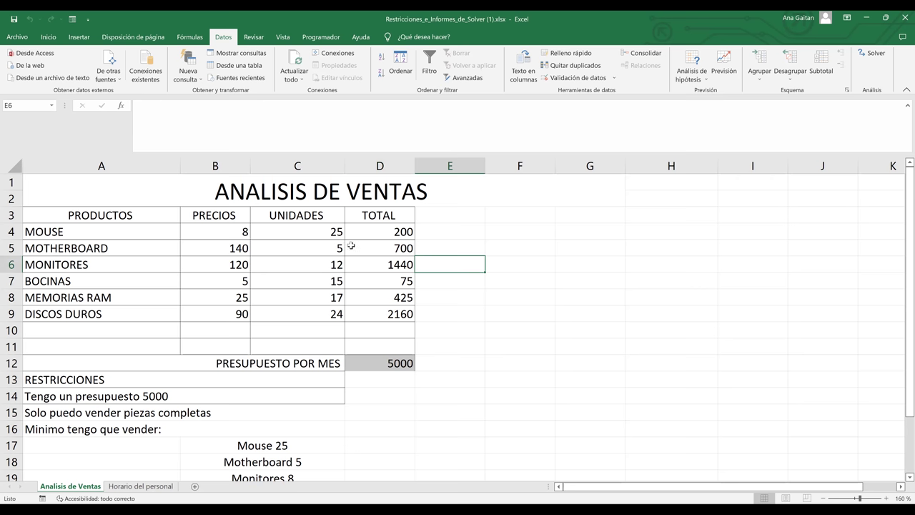
{"action": "left_click", "coordinate": [333, 233]}
{"action": "left_click", "coordinate": [333, 250]}
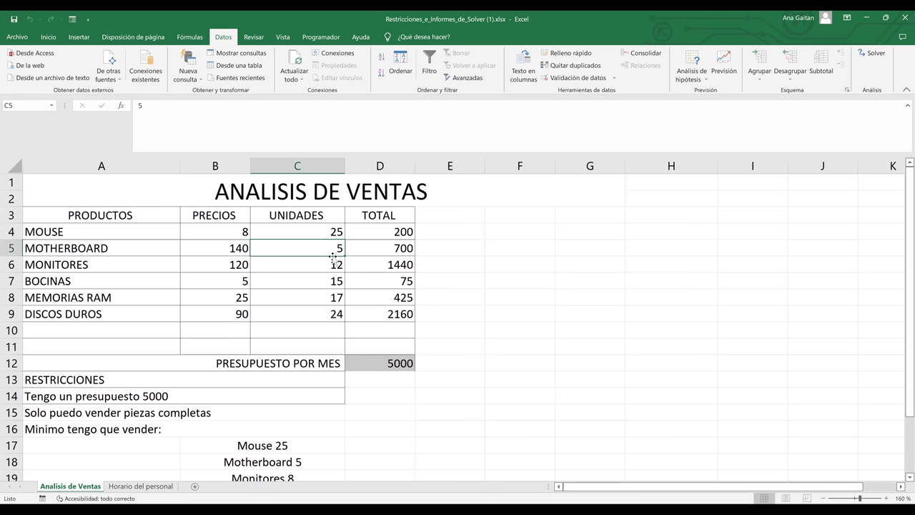
{"action": "left_click", "coordinate": [333, 266]}
{"action": "left_click", "coordinate": [333, 279]}
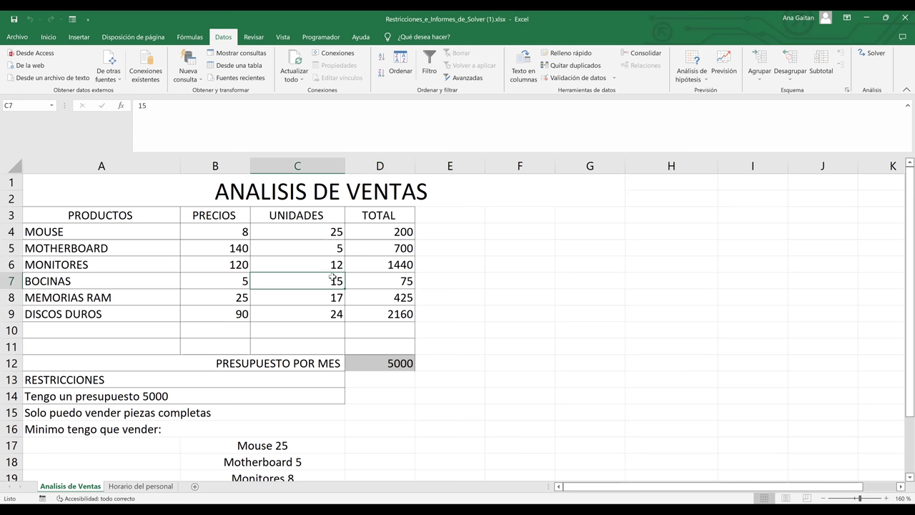
- Review the UNIDADES cells product by product from MOUSE to DISCOS DUROS, including C4:C9 as a whole range
{"action": "left_click", "coordinate": [331, 297]}
{"action": "left_click", "coordinate": [335, 314]}
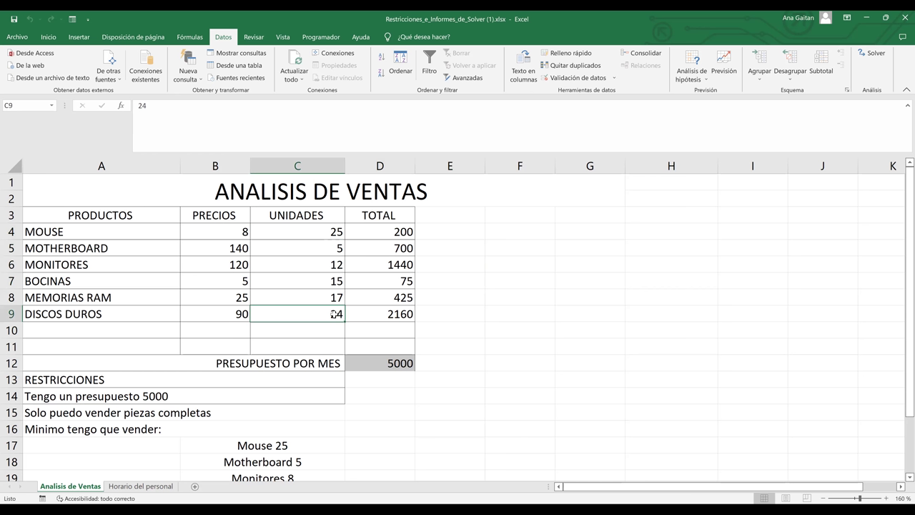
{"action": "left_click", "coordinate": [326, 276]}
{"action": "left_click", "coordinate": [327, 253]}
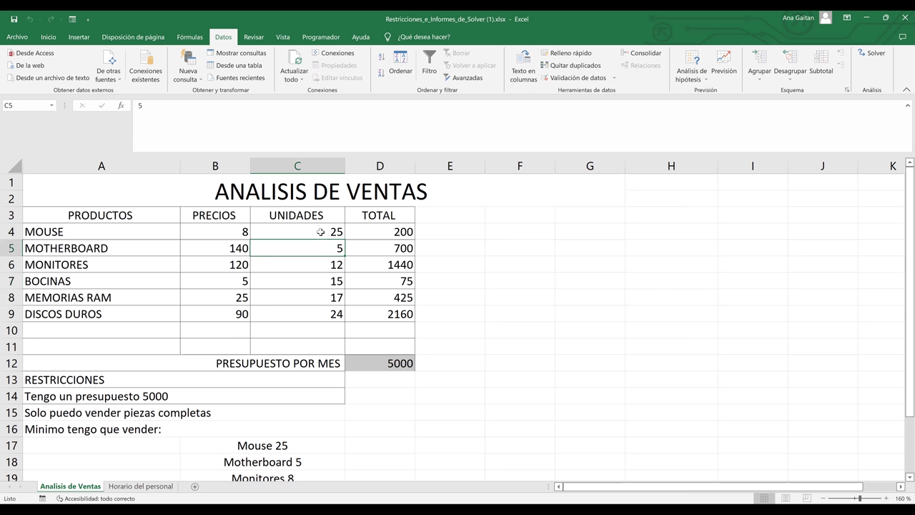
{"action": "left_click", "coordinate": [319, 231]}
{"action": "left_click", "coordinate": [321, 265]}
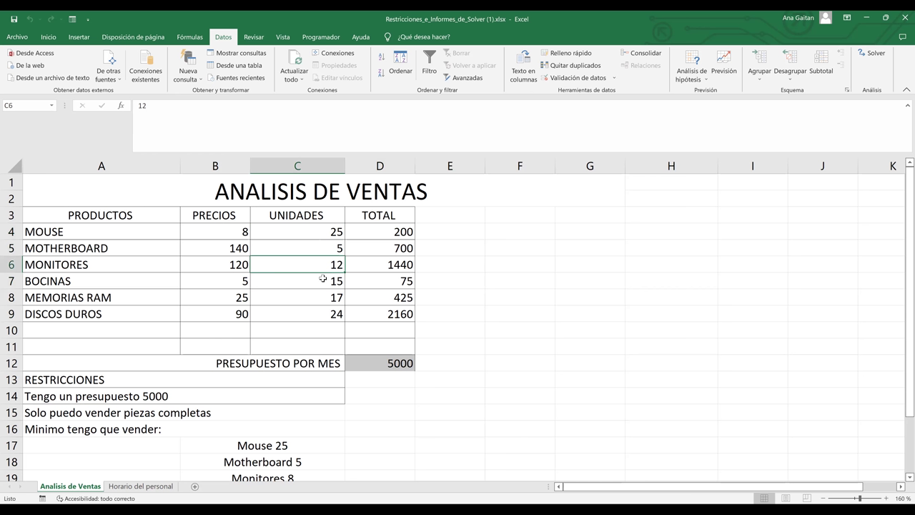
{"action": "left_click", "coordinate": [323, 280]}
{"action": "left_click", "coordinate": [323, 296]}
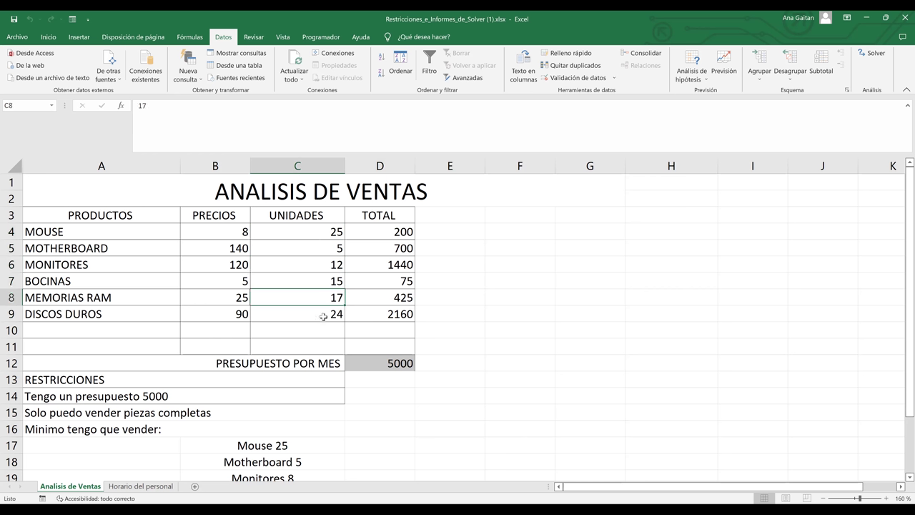
{"action": "left_click", "coordinate": [323, 316]}
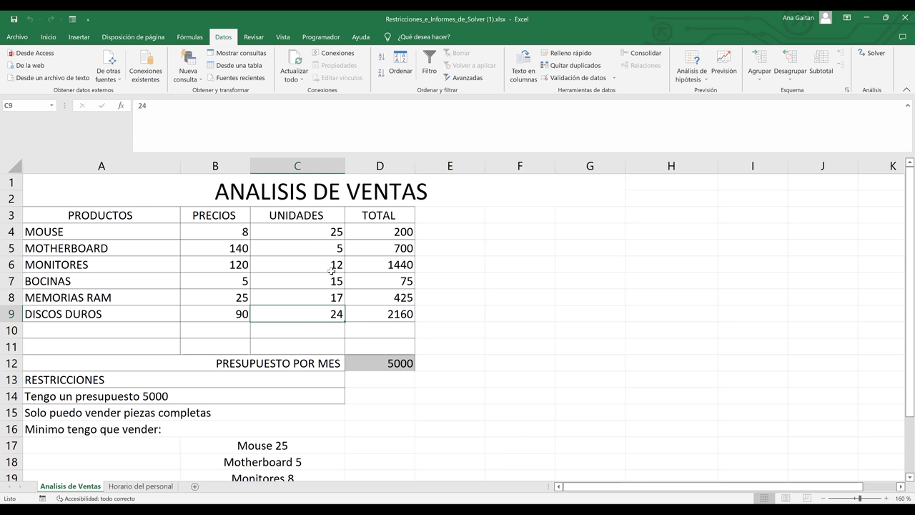
{"action": "left_click", "coordinate": [324, 233]}
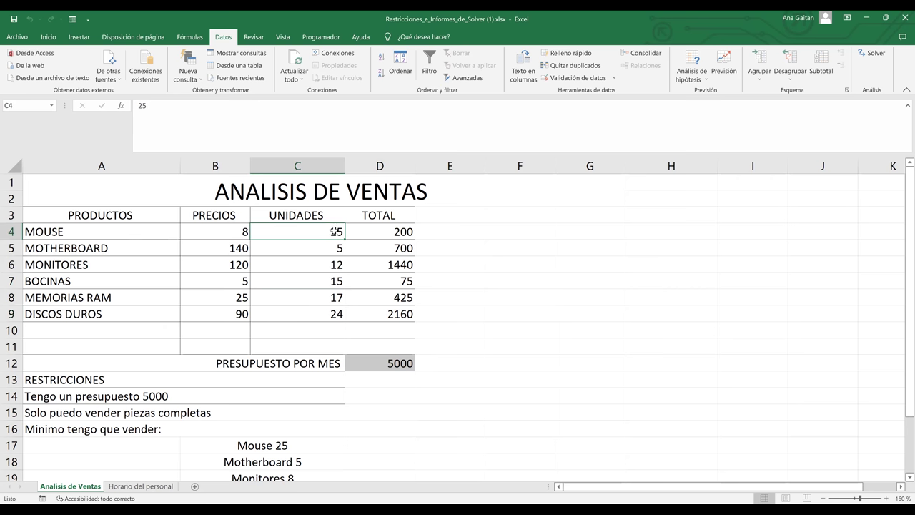
{"action": "left_click_drag", "start_coordinate": [318, 253], "coordinate": [312, 310]}
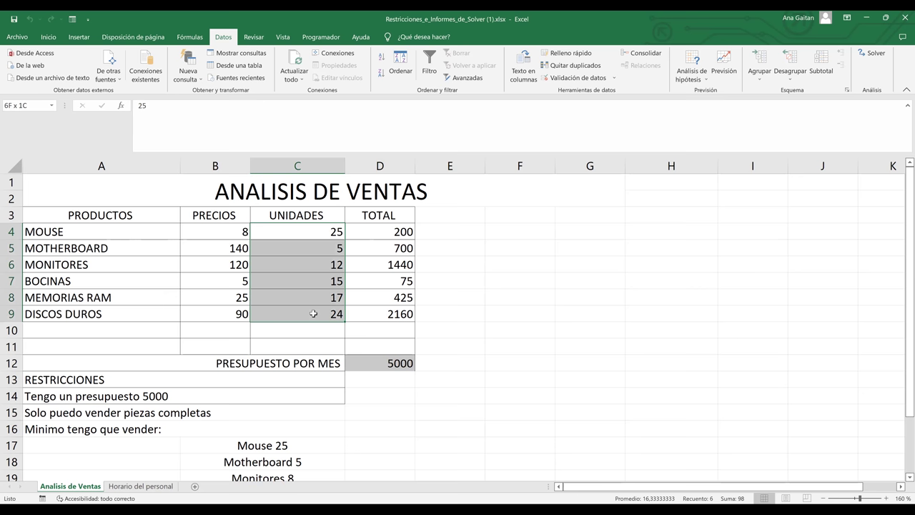
{"action": "left_click", "coordinate": [582, 266]}
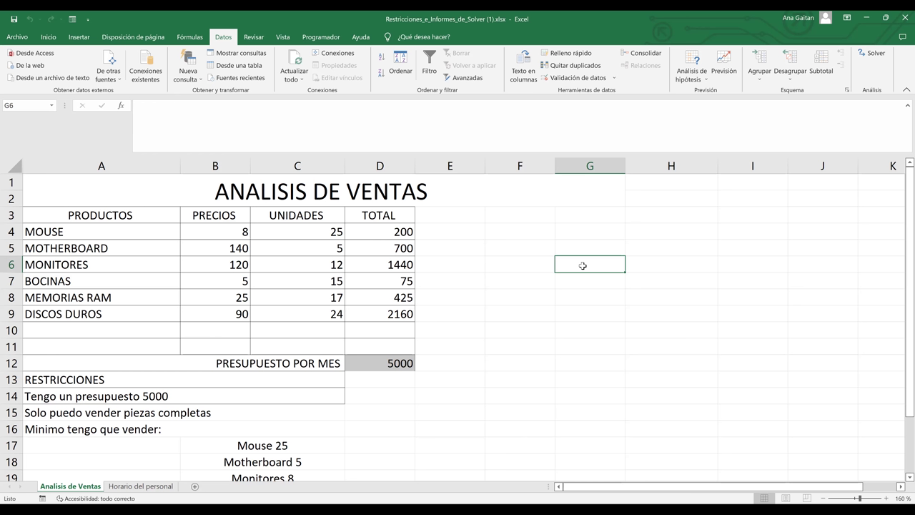
{"action": "key", "text": "Down"}
{"action": "key", "text": "Down"}
{"action": "key", "text": "Down"}
{"action": "key", "text": "Down"}
{"action": "key", "text": "Down"}
{"action": "key", "text": "Down"}
{"action": "key", "text": "Down"}
{"action": "key", "text": "Down"}
{"action": "key", "text": "Down"}
{"action": "key", "text": "Down"}
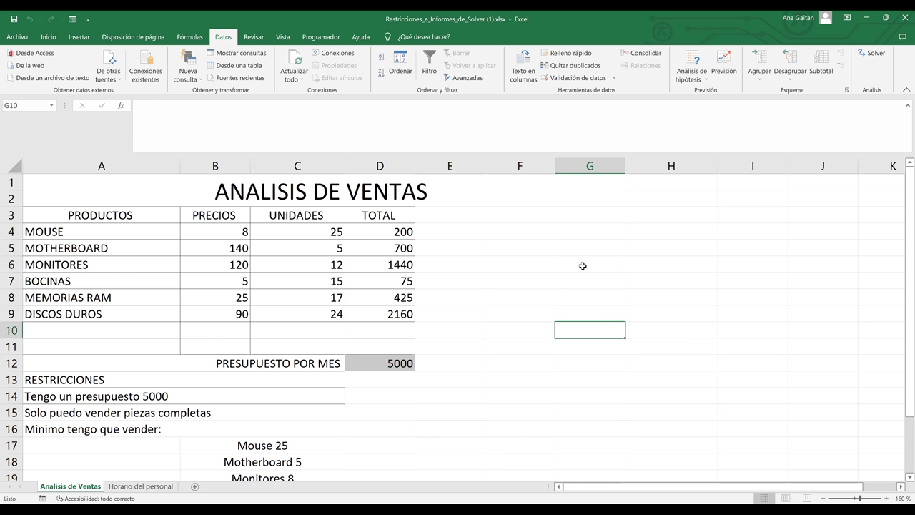
{"action": "key", "text": "Up"}
{"action": "key", "text": "Up"}
{"action": "key", "text": "Up"}
{"action": "key", "text": "Up"}
{"action": "key", "text": "Up"}
{"action": "key", "text": "Up"}
{"action": "key", "text": "Up"}
{"action": "key", "text": "Up"}
{"action": "key", "text": "Up"}
{"action": "key", "text": "Up"}
{"action": "key", "text": "Up"}
{"action": "key", "text": "Up"}
{"action": "key", "text": "Up"}
{"action": "key", "text": "Up"}
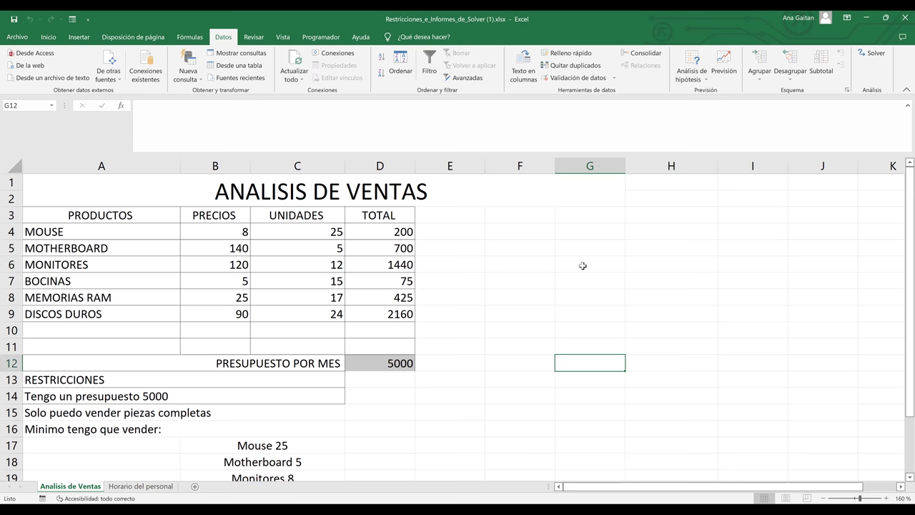
{"action": "key", "text": "Down"}
{"action": "key", "text": "Down"}
{"action": "key", "text": "Down"}
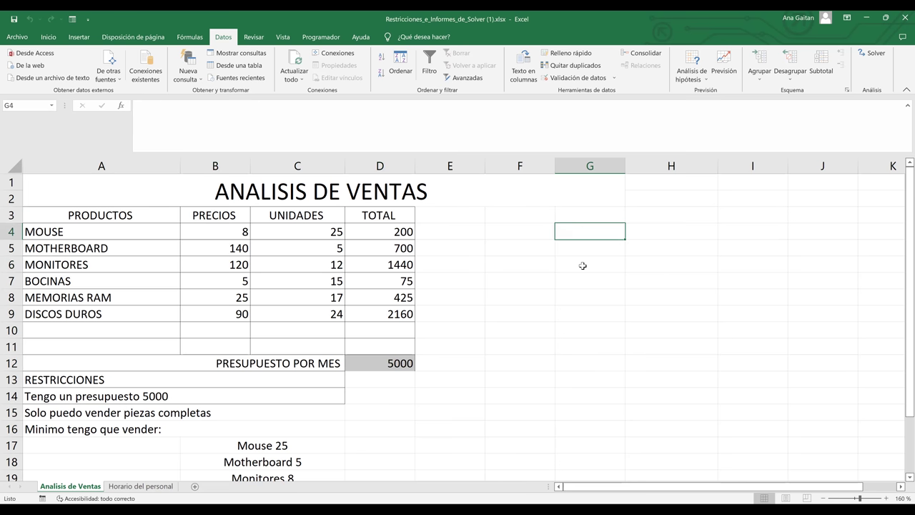
{"action": "key", "text": "Left"}
{"action": "key", "text": "Left"}
{"action": "key", "text": "Left"}
{"action": "key", "text": "Left"}
{"action": "key", "text": "Left"}
{"action": "key", "text": "Left"}
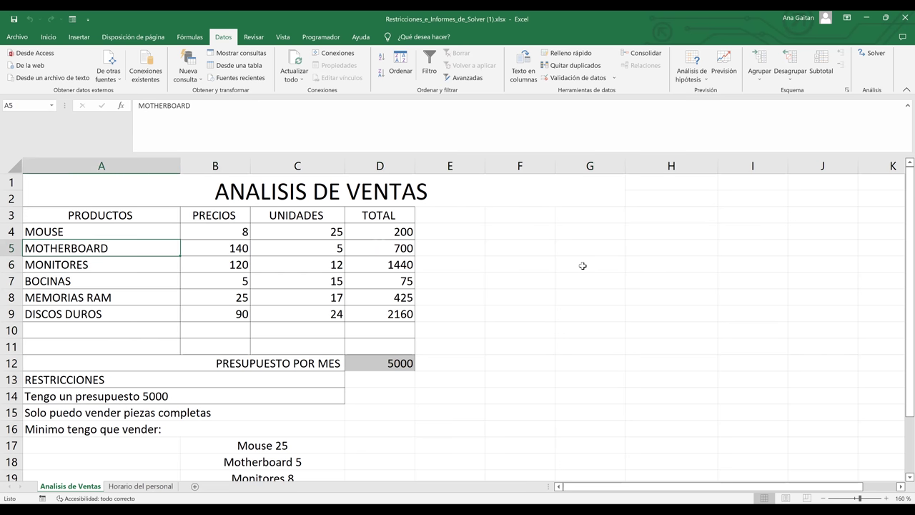
{"action": "key", "text": "Up"}
{"action": "key", "text": "Up"}
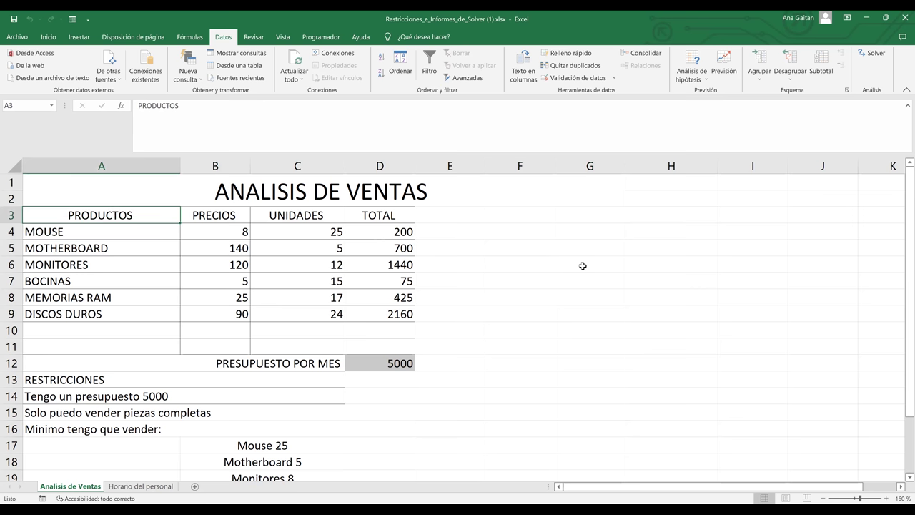
{"action": "key", "text": "Up"}
{"action": "key", "text": "Down"}
{"action": "key", "text": "Right"}
{"action": "key", "text": "Right"}
{"action": "key", "text": "Right"}
{"action": "key", "text": "Right"}
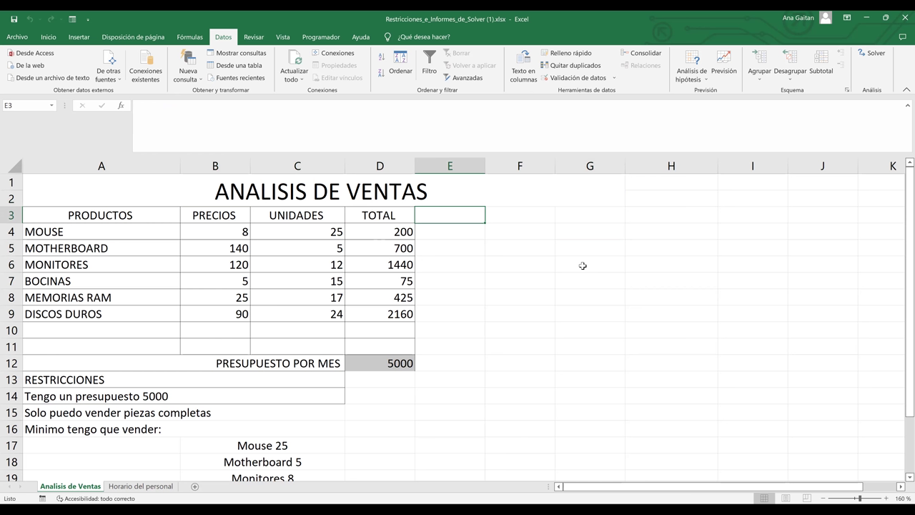
{"action": "key", "text": "ctrl+Left"}
{"action": "key", "text": "ctrl+Left"}
{"action": "key", "text": "Down"}
{"action": "key", "text": "Down"}
{"action": "key", "text": "Down"}
{"action": "key", "text": "Down"}
{"action": "key", "text": "Down"}
{"action": "key", "text": "Down"}
{"action": "key", "text": "Down"}
{"action": "key", "text": "Down"}
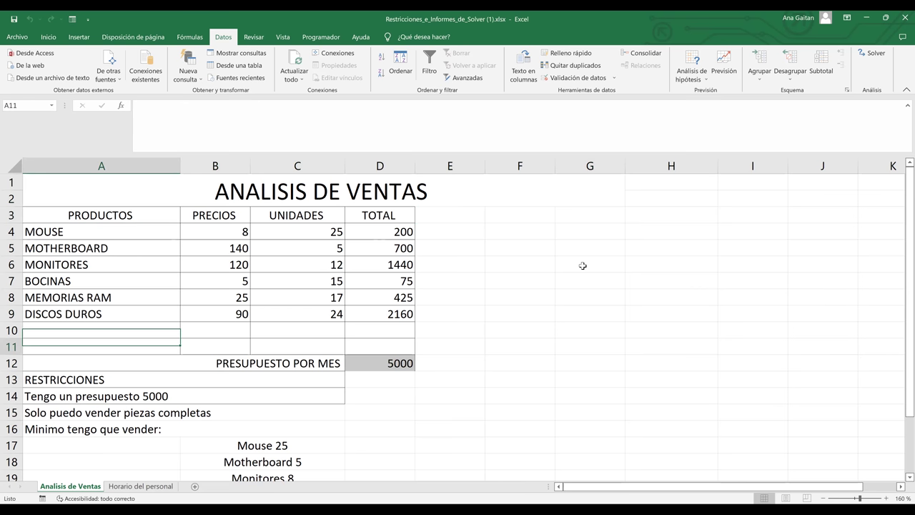
{"action": "key", "text": "Down"}
{"action": "key", "text": "Down"}
{"action": "key", "text": "Down"}
{"action": "key", "text": "Down"}
{"action": "key", "text": "Down"}
{"action": "key", "text": "Down"}
{"action": "key", "text": "Down"}
{"action": "key", "text": "Down"}
{"action": "key", "text": "Down"}
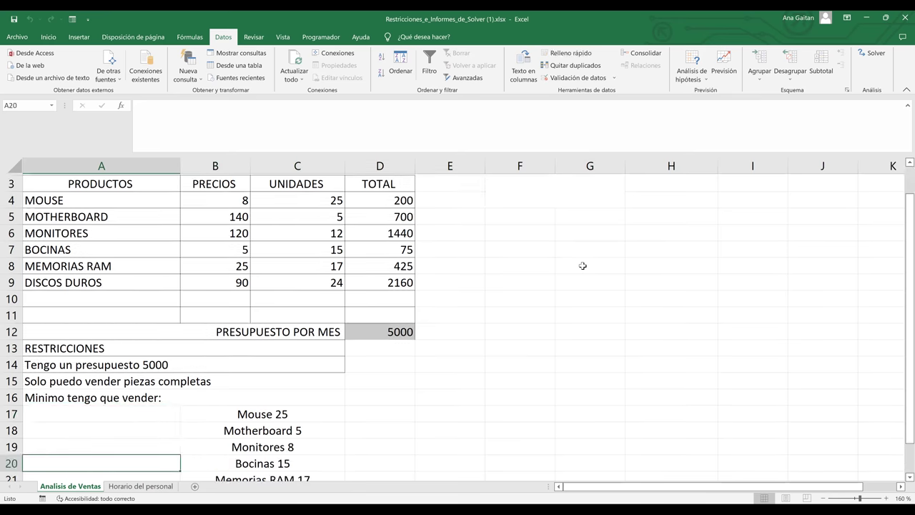
{"action": "key", "text": "Down"}
{"action": "key", "text": "Down"}
{"action": "key", "text": "Down"}
{"action": "key", "text": "Down"}
{"action": "key", "text": "Down"}
{"action": "key", "text": "Down"}
{"action": "key", "text": "Up"}
{"action": "key", "text": "Up"}
{"action": "key", "text": "Up"}
{"action": "key", "text": "Up"}
{"action": "key", "text": "Up"}
{"action": "key", "text": "Up"}
{"action": "key", "text": "Up"}
{"action": "key", "text": "Up"}
{"action": "key", "text": "Up"}
{"action": "key", "text": "Up"}
{"action": "key", "text": "Up"}
{"action": "key", "text": "Up"}
{"action": "key", "text": "Up"}
{"action": "key", "text": "Up"}
{"action": "key", "text": "Up"}
{"action": "key", "text": "Up"}
{"action": "key", "text": "Up"}
{"action": "key", "text": "Up"}
{"action": "key", "text": "Up"}
{"action": "key", "text": "Up"}
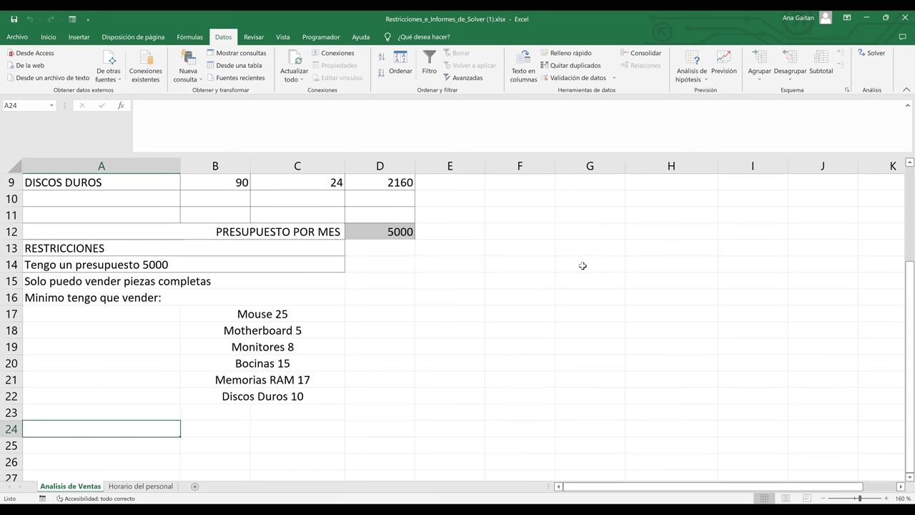
{"action": "key", "text": "Down"}
{"action": "key", "text": "Down"}
{"action": "key", "text": "Down"}
{"action": "key", "text": "Down"}
{"action": "key", "text": "Down"}
{"action": "key", "text": "Down"}
{"action": "key", "text": "Down"}
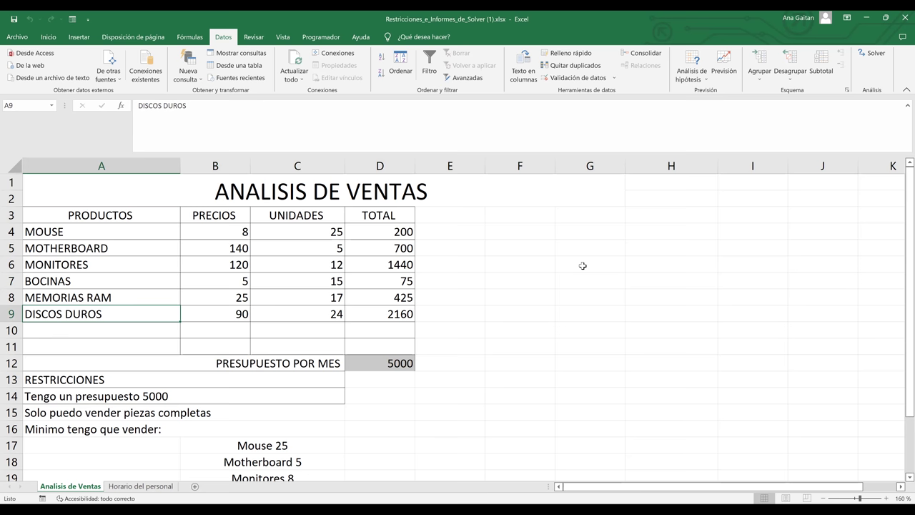
{"action": "left_click", "coordinate": [582, 265]}
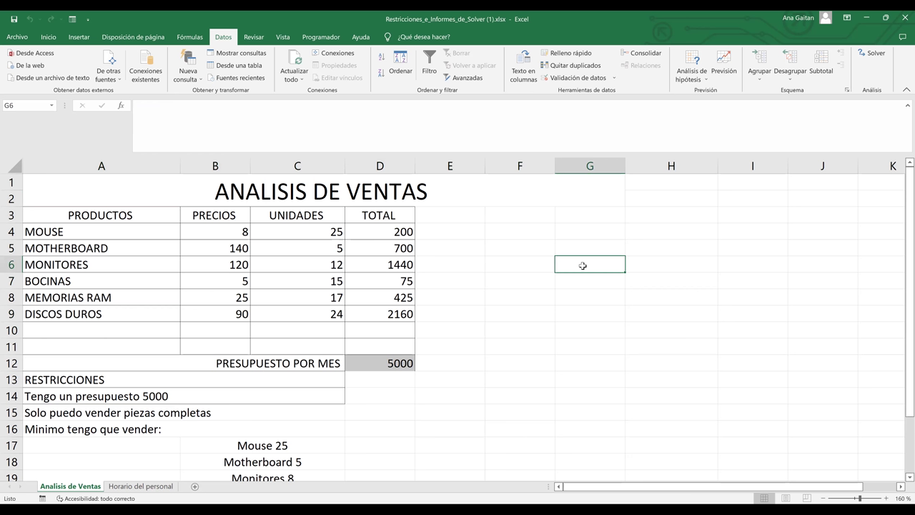